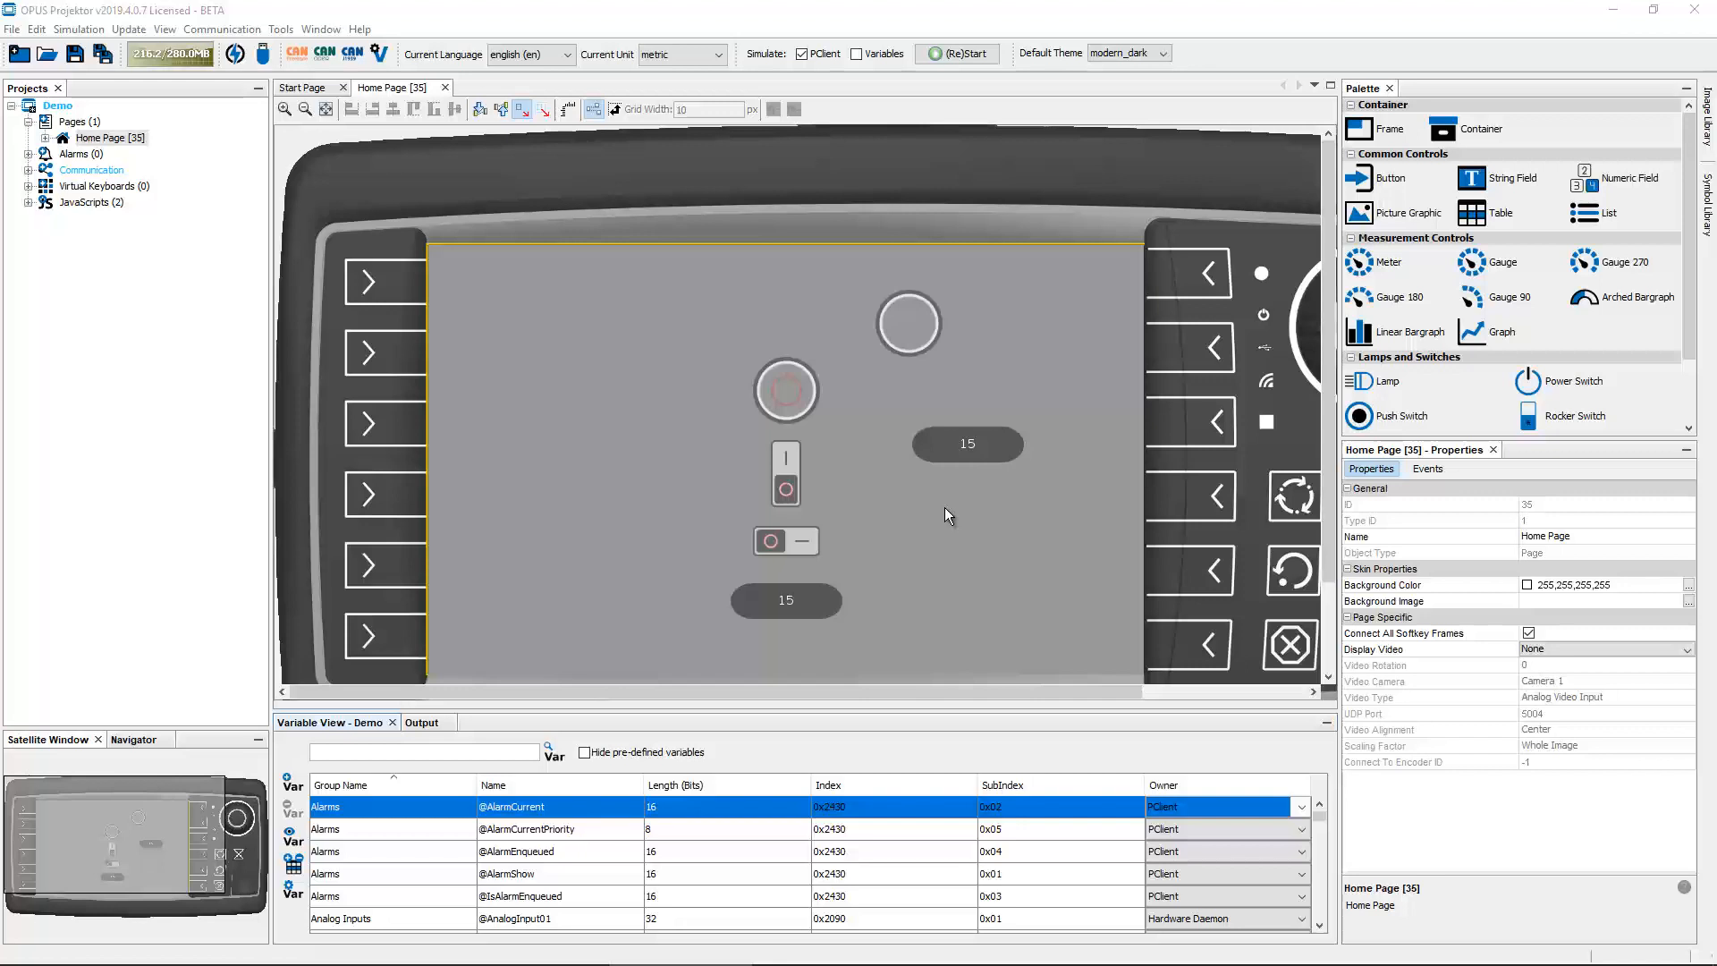
- Start a file import into the project using protocol CANFreestyle CAN 1 and load common.dbc from the DBC folder
{"action": "left_click", "coordinate": [234, 36]}
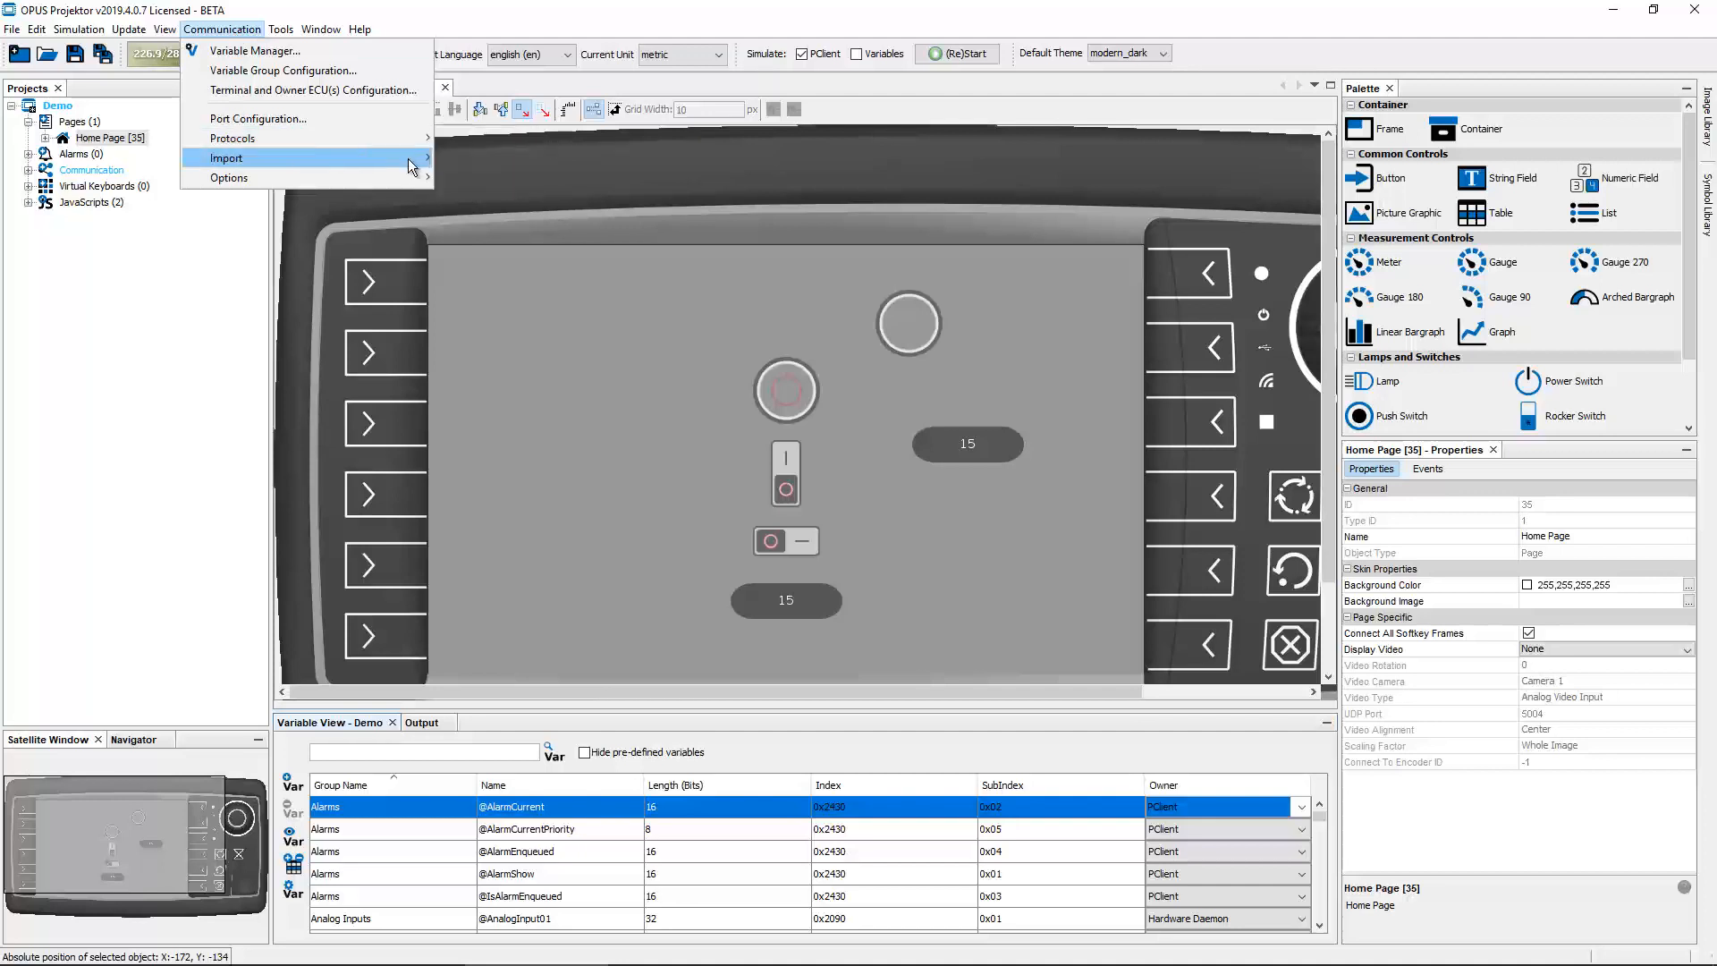
{"action": "mouse_move", "coordinate": [412, 167]}
{"action": "left_click", "coordinate": [515, 180]}
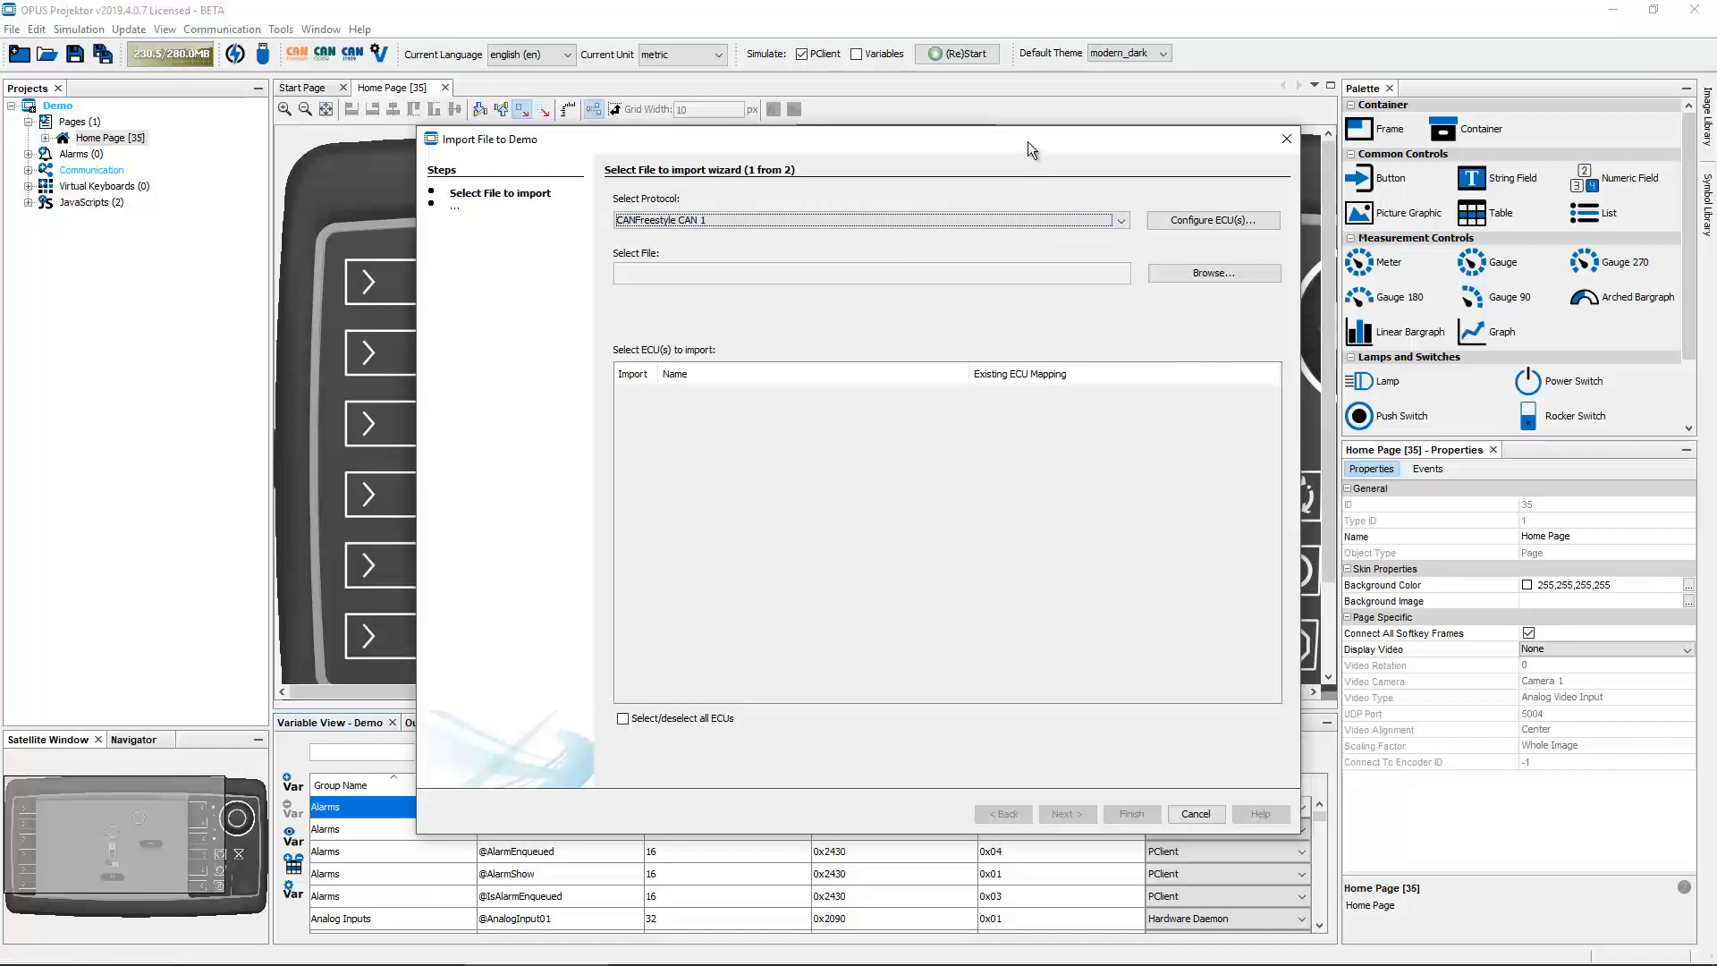
{"action": "left_click", "coordinate": [792, 221]}
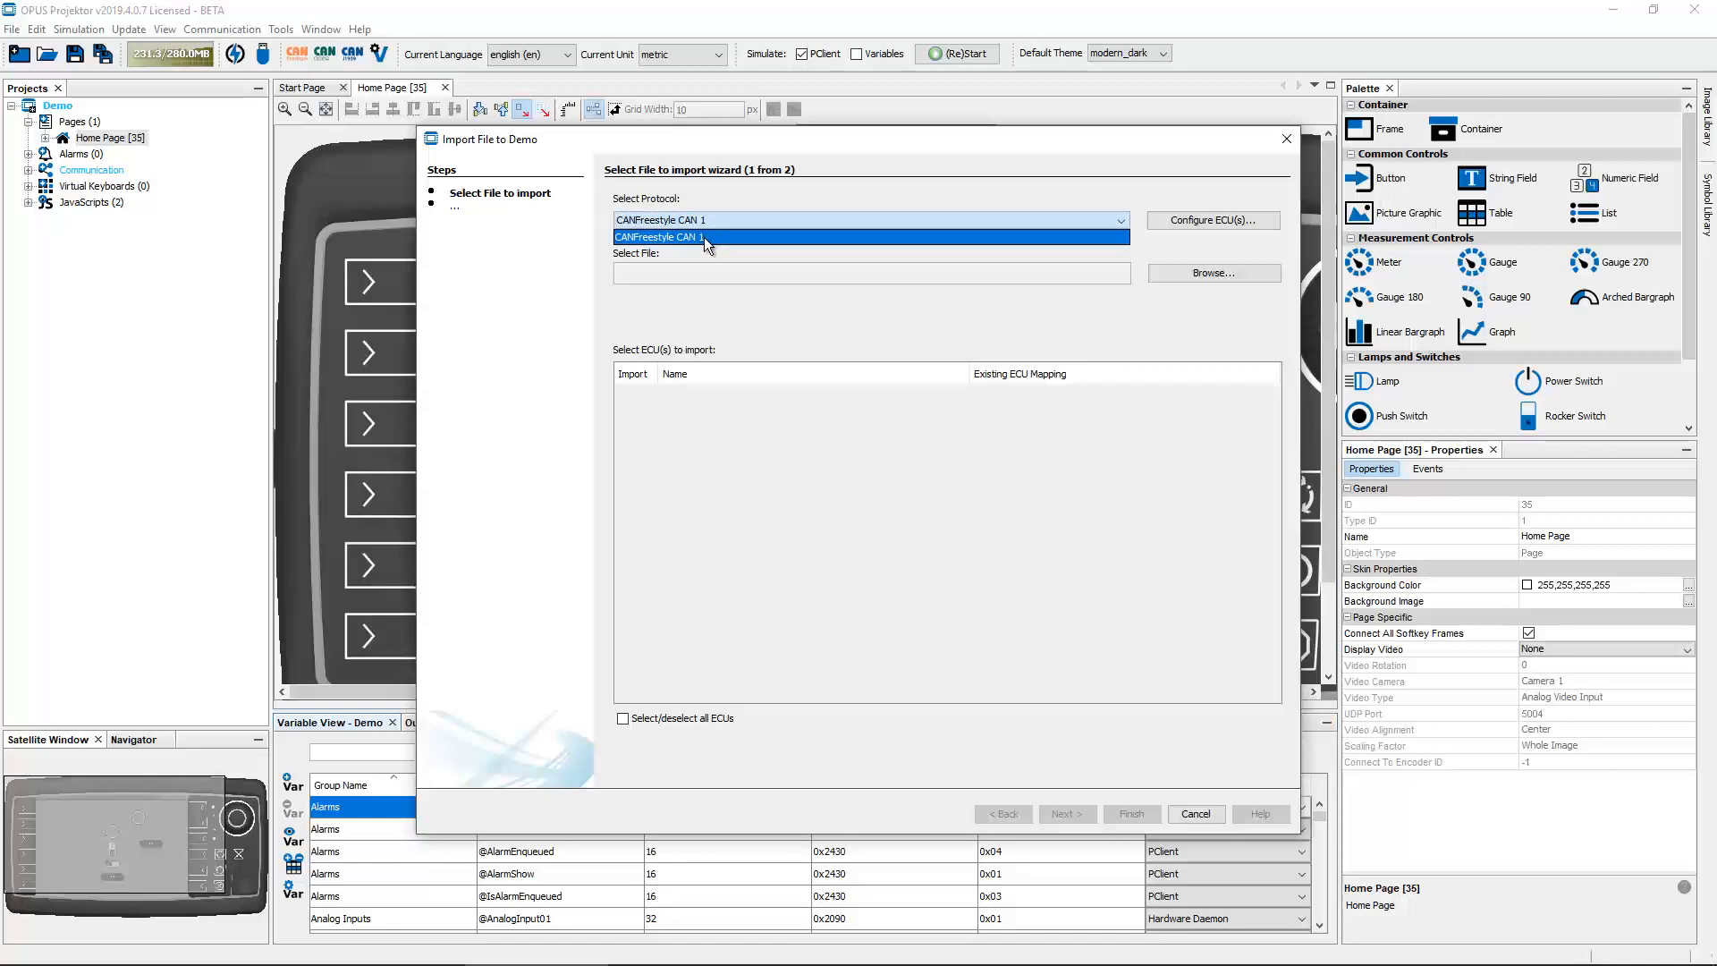
{"action": "left_click", "coordinate": [767, 238]}
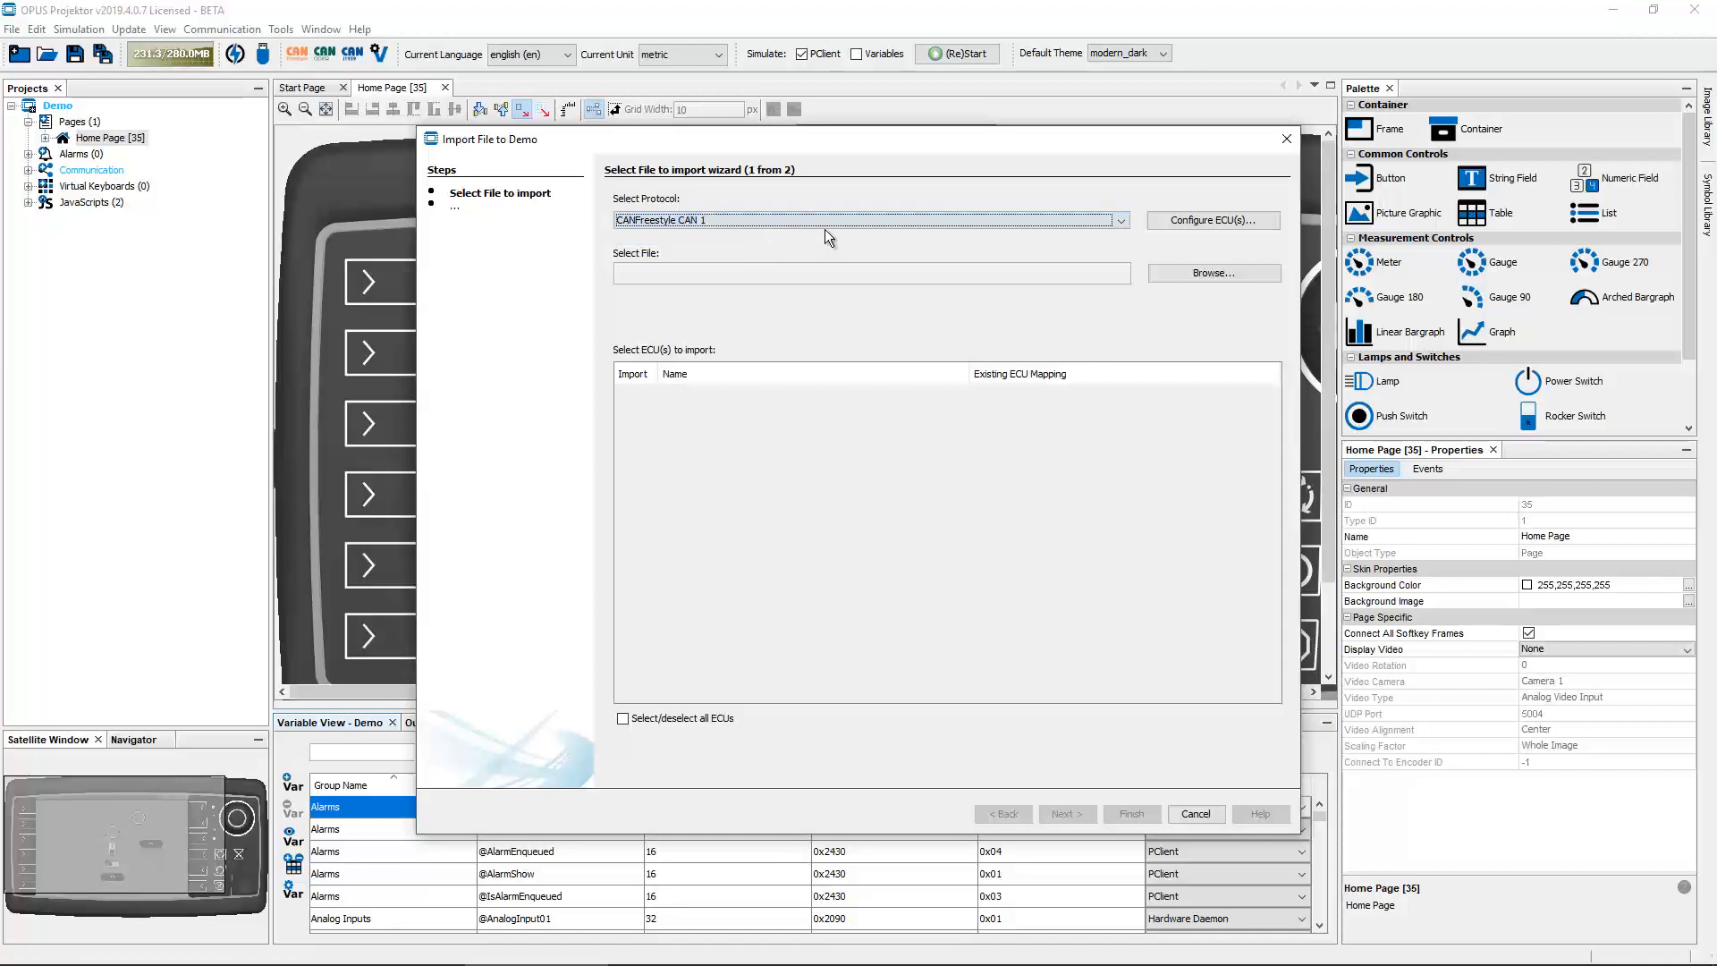
{"action": "left_click", "coordinate": [1209, 276]}
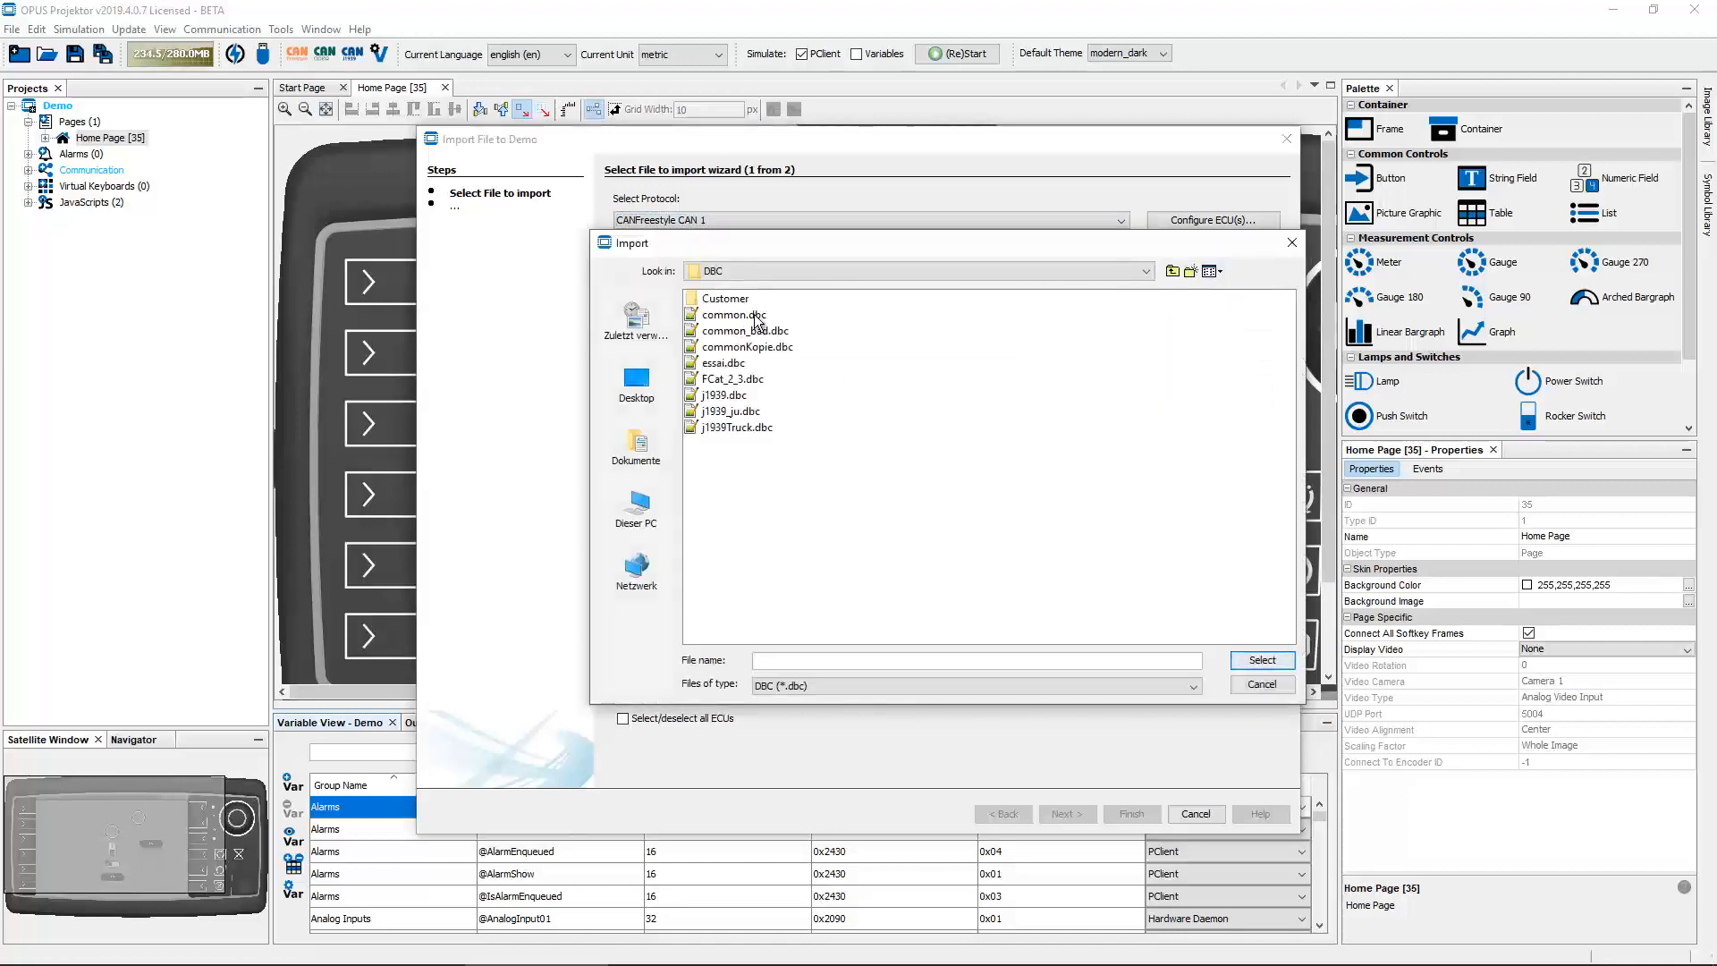
{"action": "double_click", "coordinate": [754, 314]}
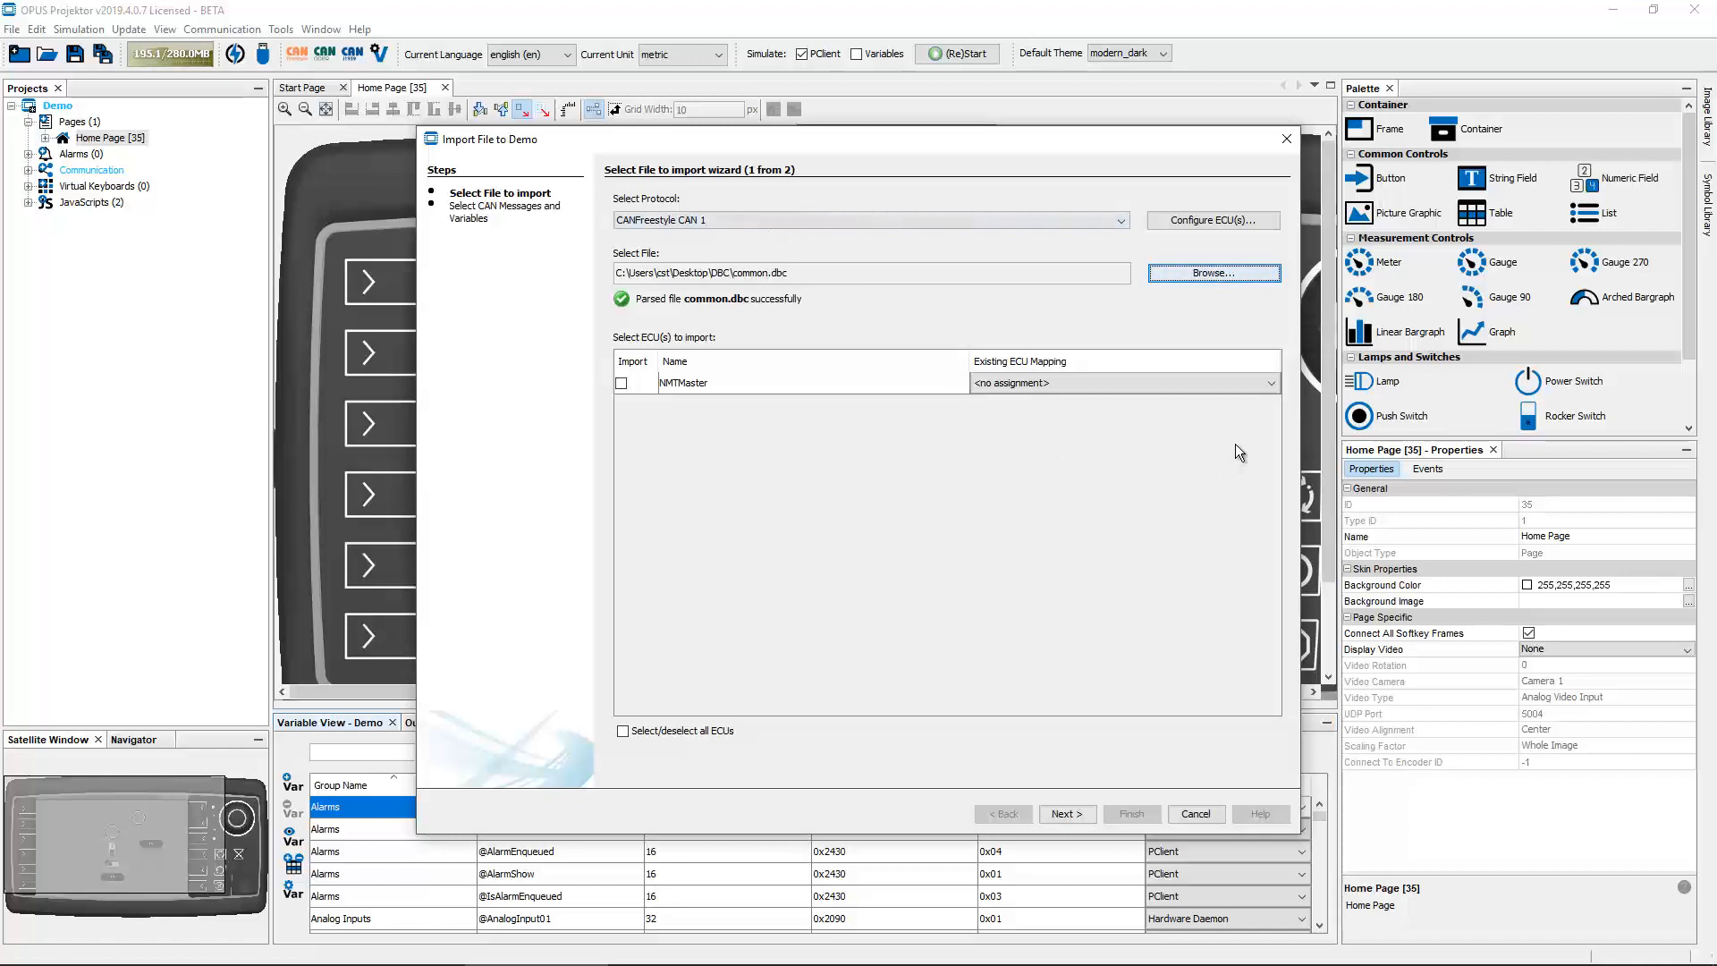
- Mark the NMTMaster ECU for import without an existing mapping, rename it NMTMaster2, and proceed to the message and variable selection
{"action": "left_click", "coordinate": [1271, 384]}
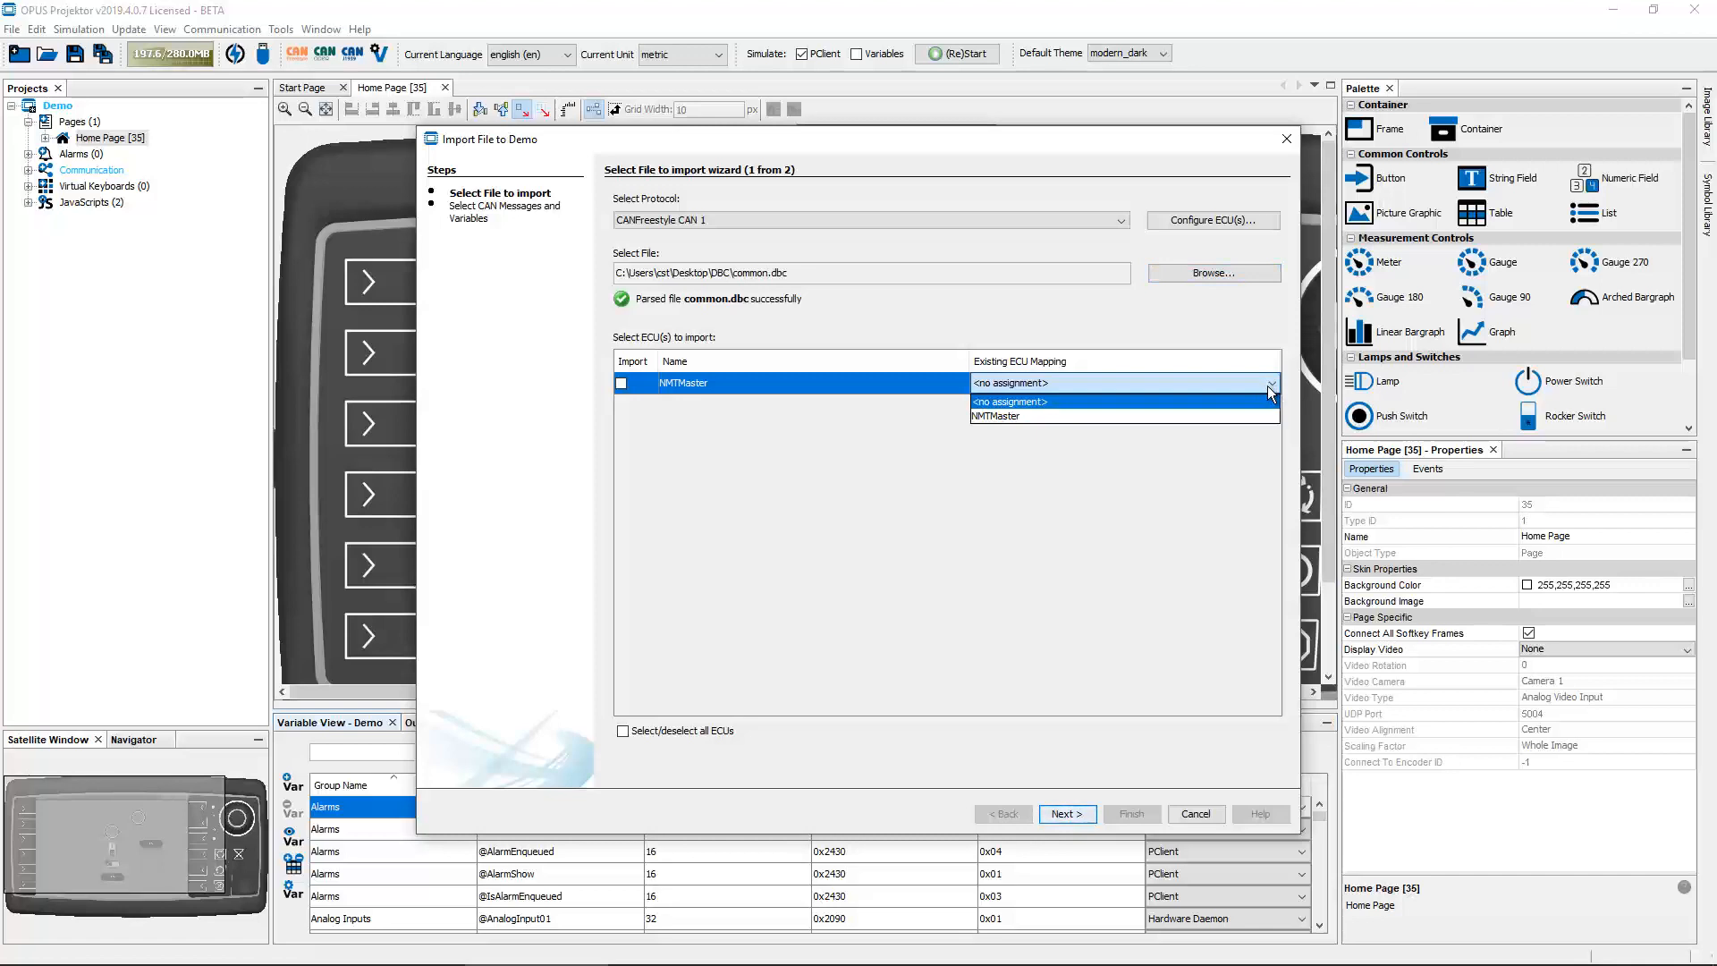
{"action": "left_click", "coordinate": [1269, 387]}
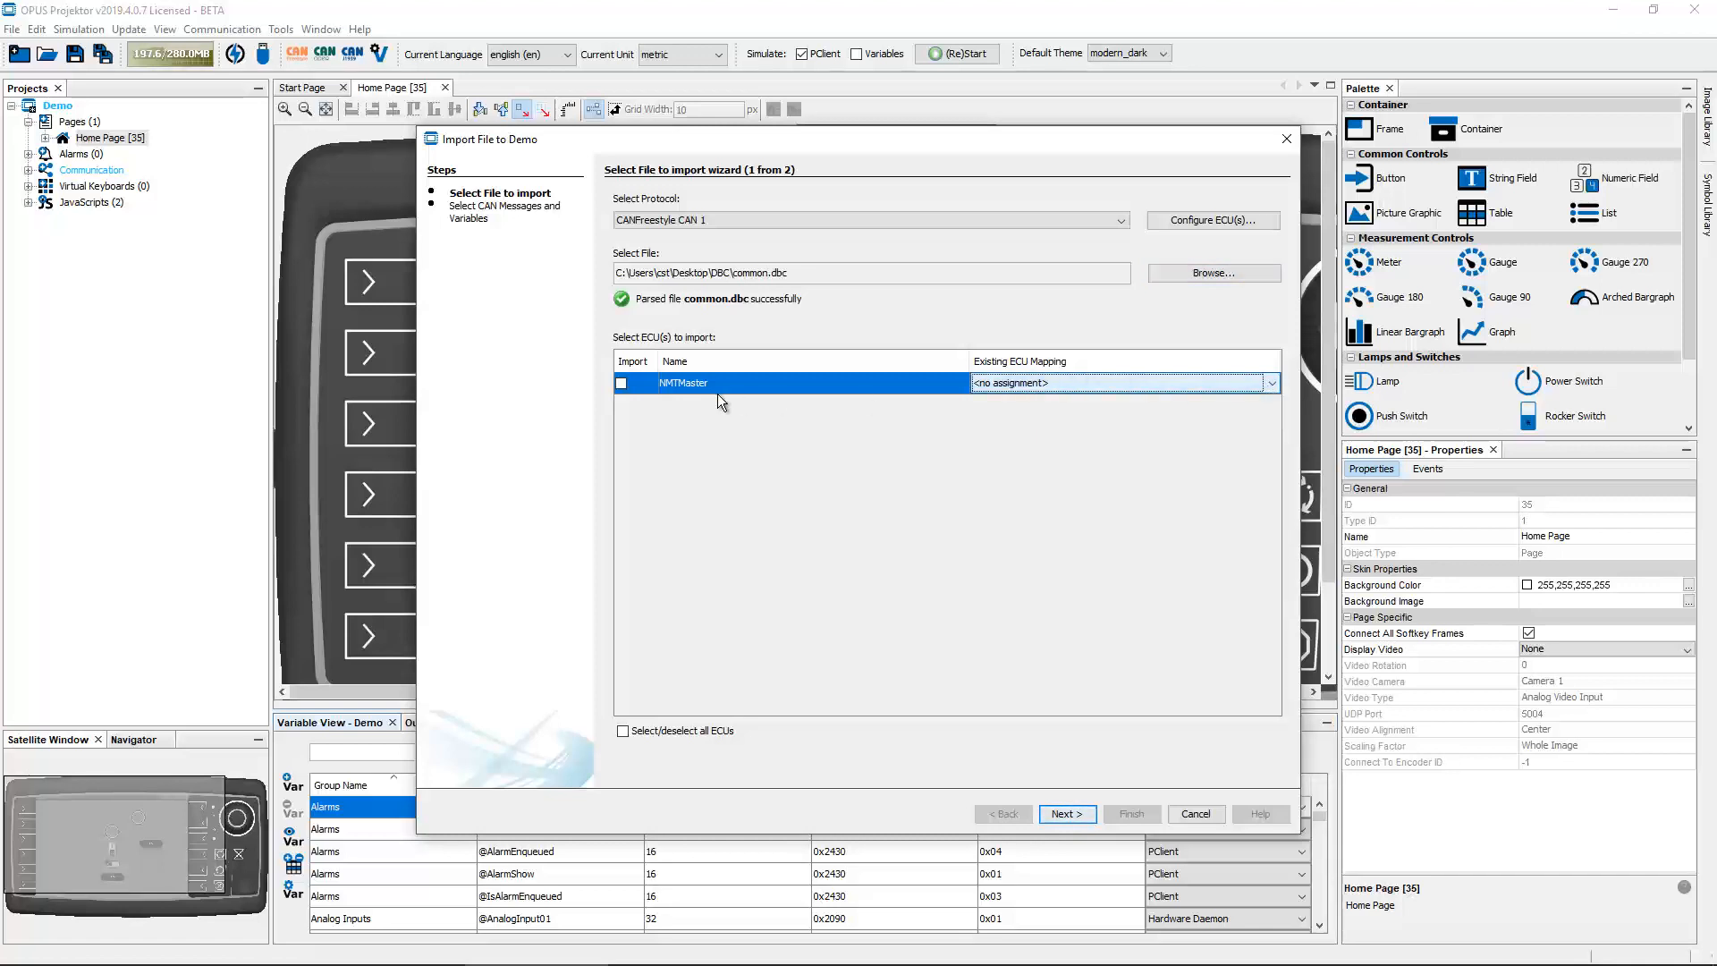
{"action": "left_click", "coordinate": [621, 383]}
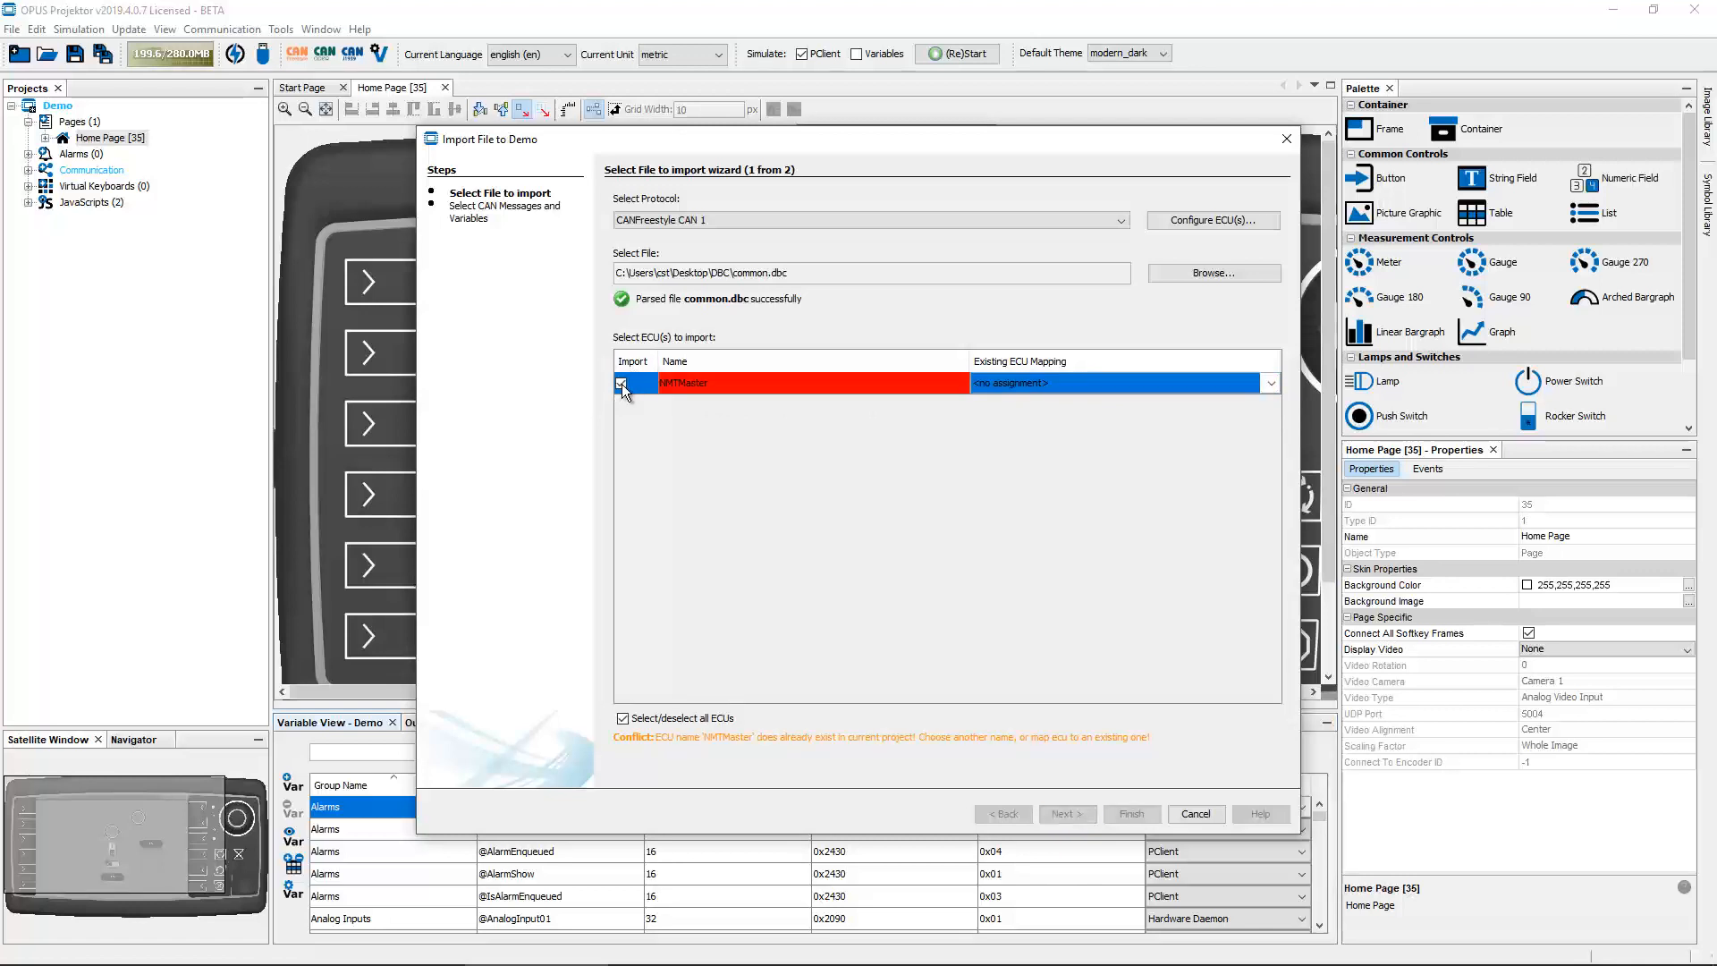
{"action": "left_click", "coordinate": [1273, 385]}
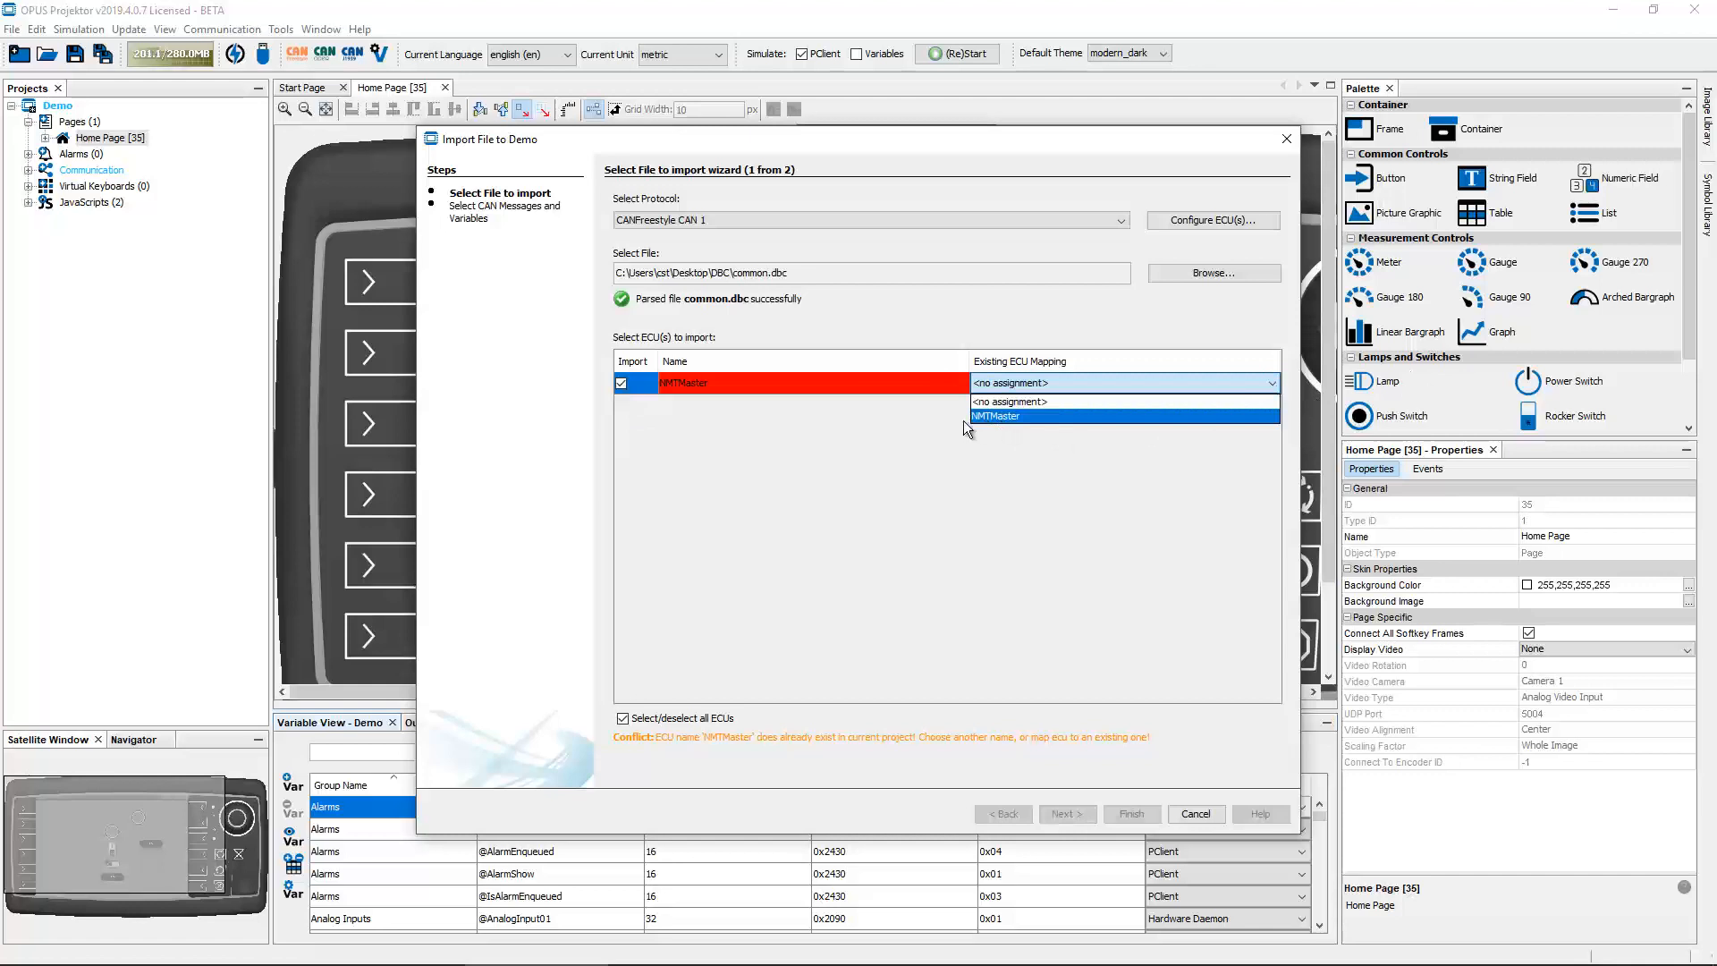
{"action": "left_click", "coordinate": [937, 423]}
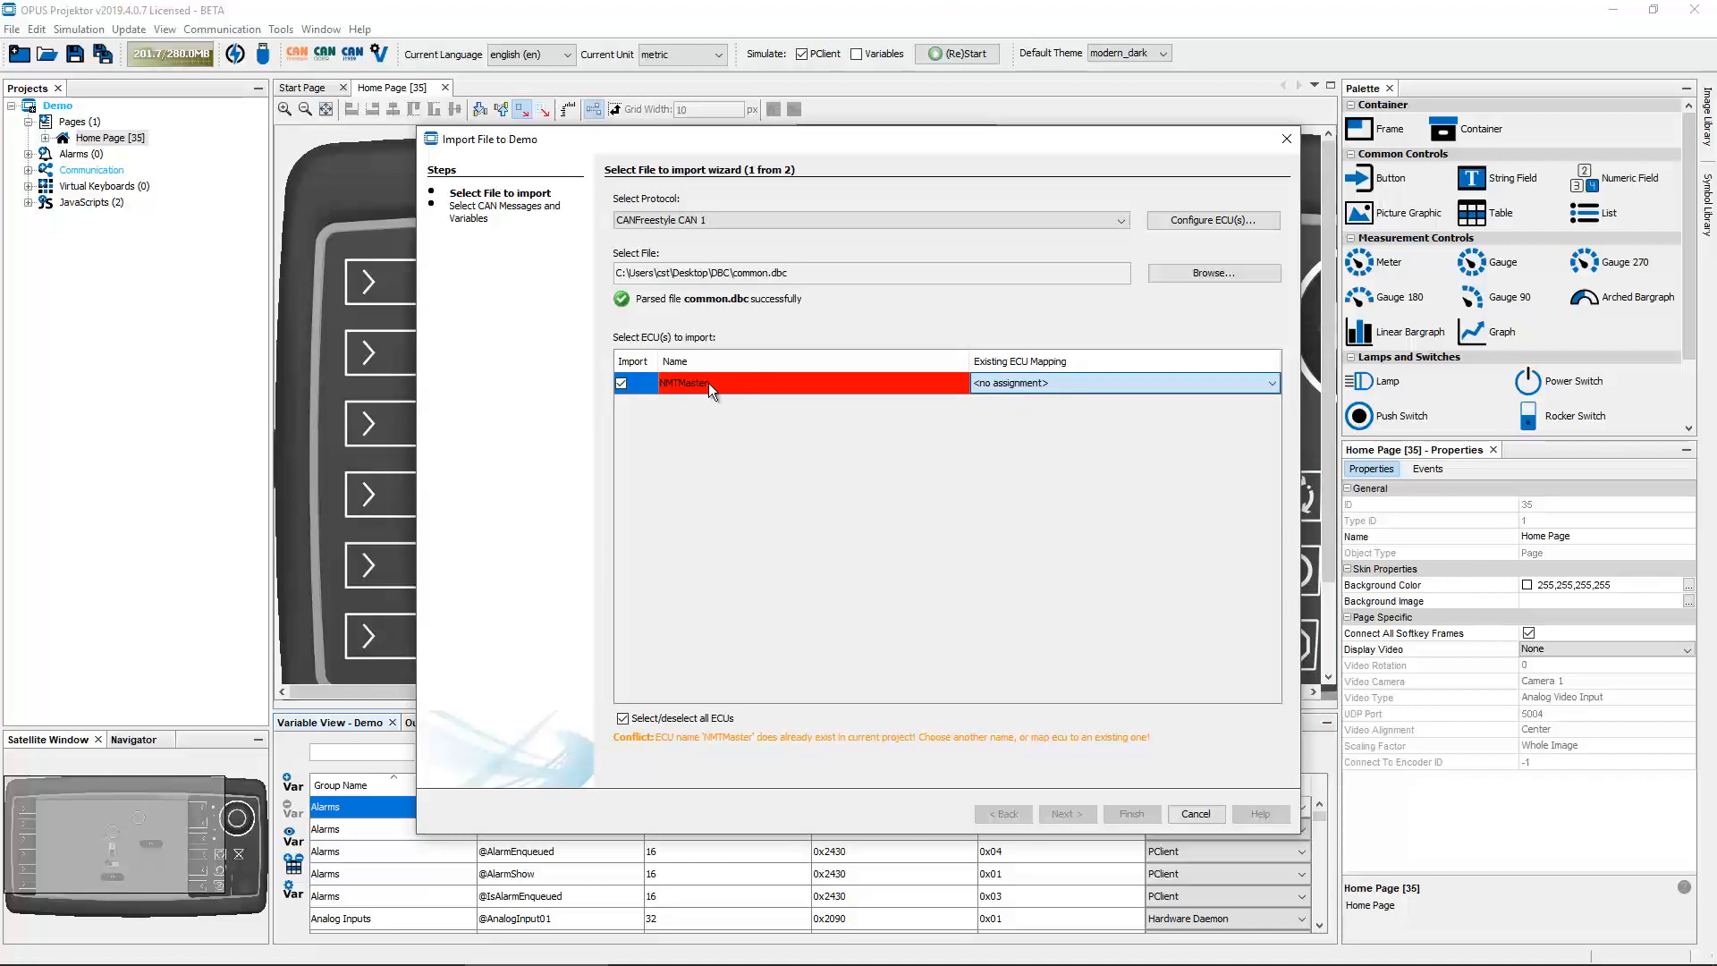
{"action": "left_click", "coordinate": [1003, 389]}
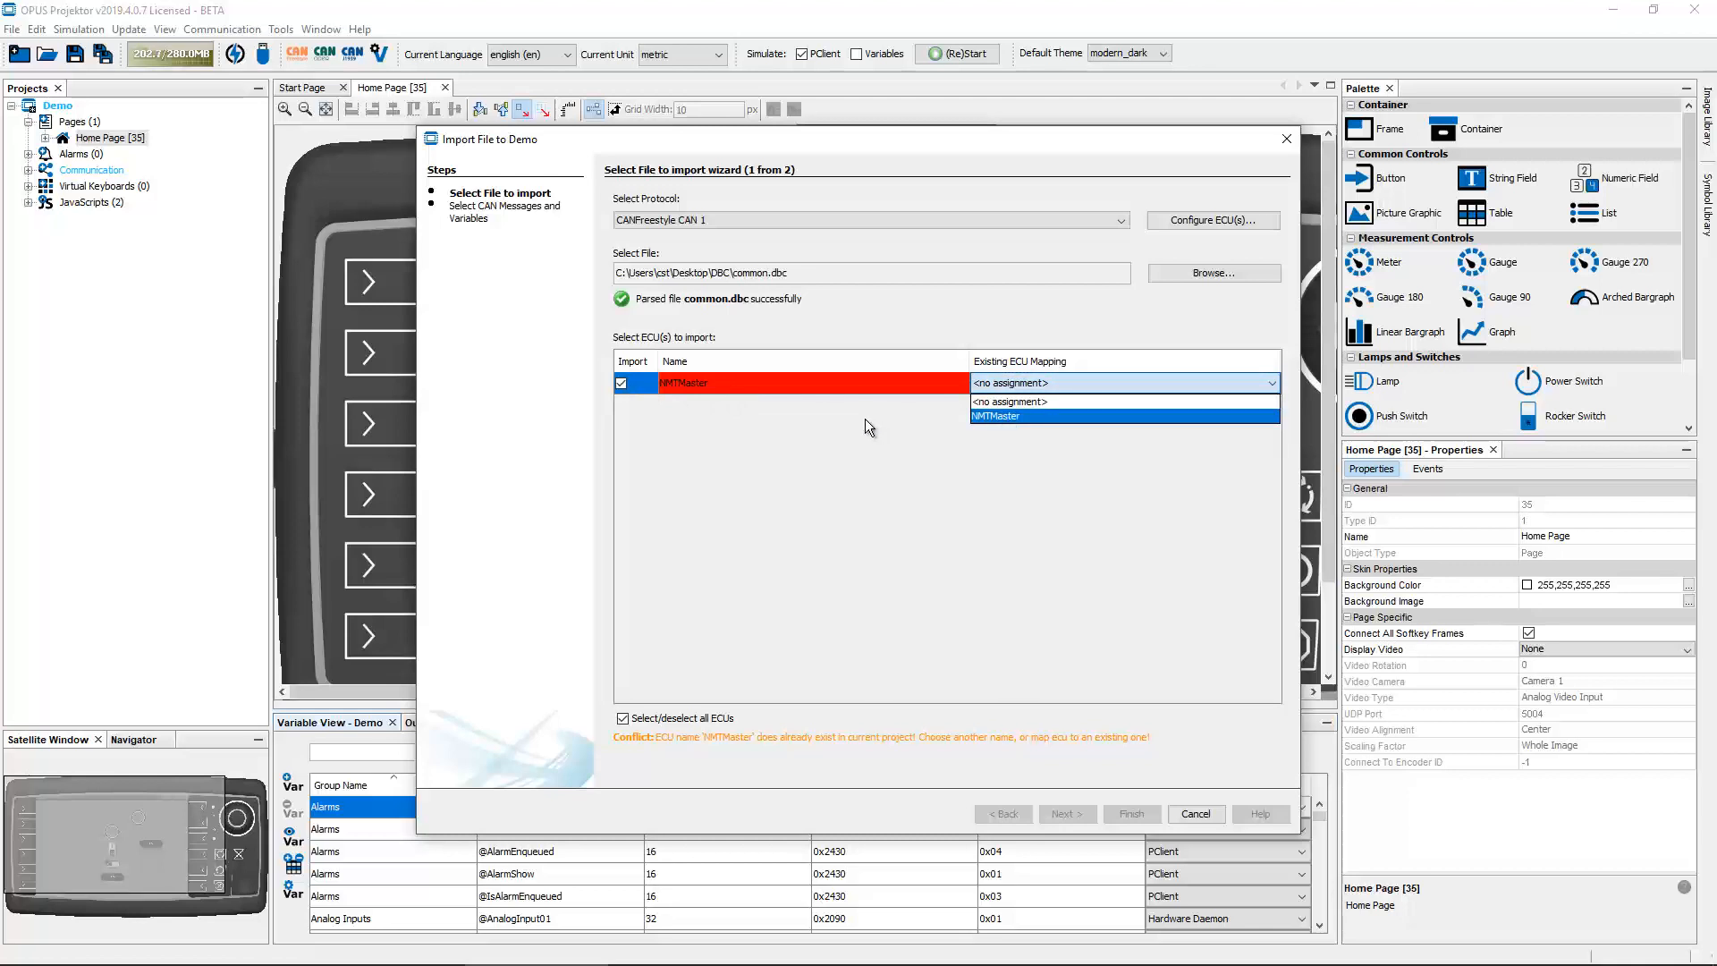
{"action": "left_click", "coordinate": [1032, 401]}
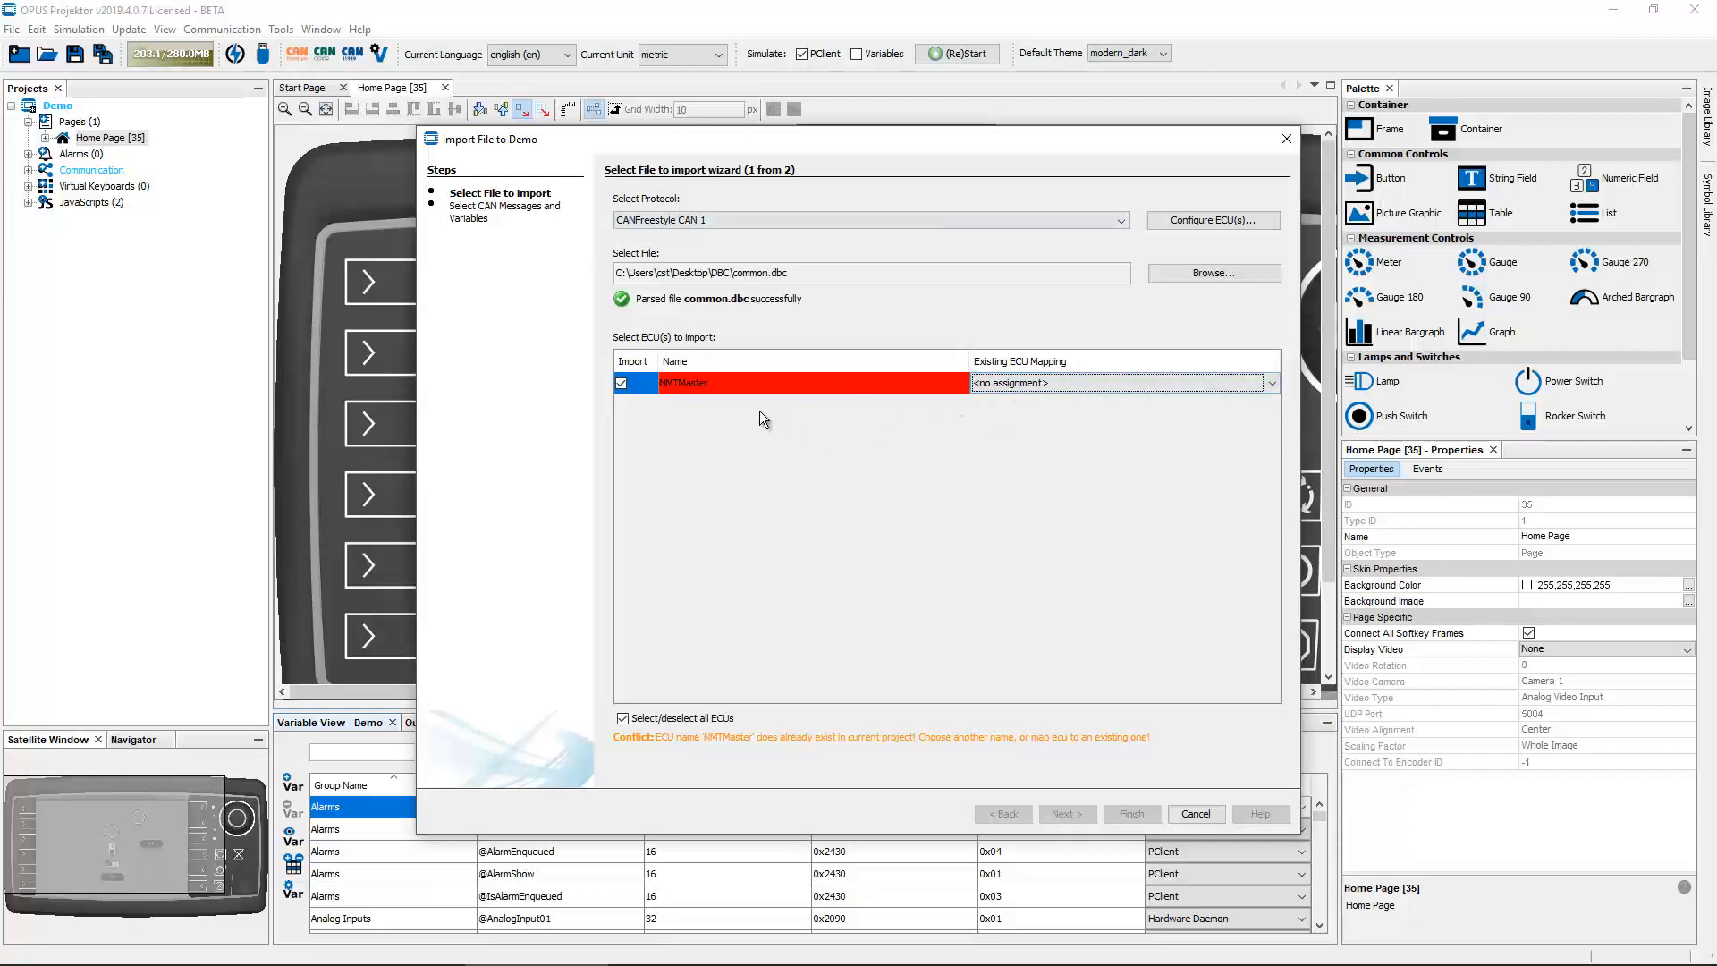
{"action": "double_click", "coordinate": [727, 382]}
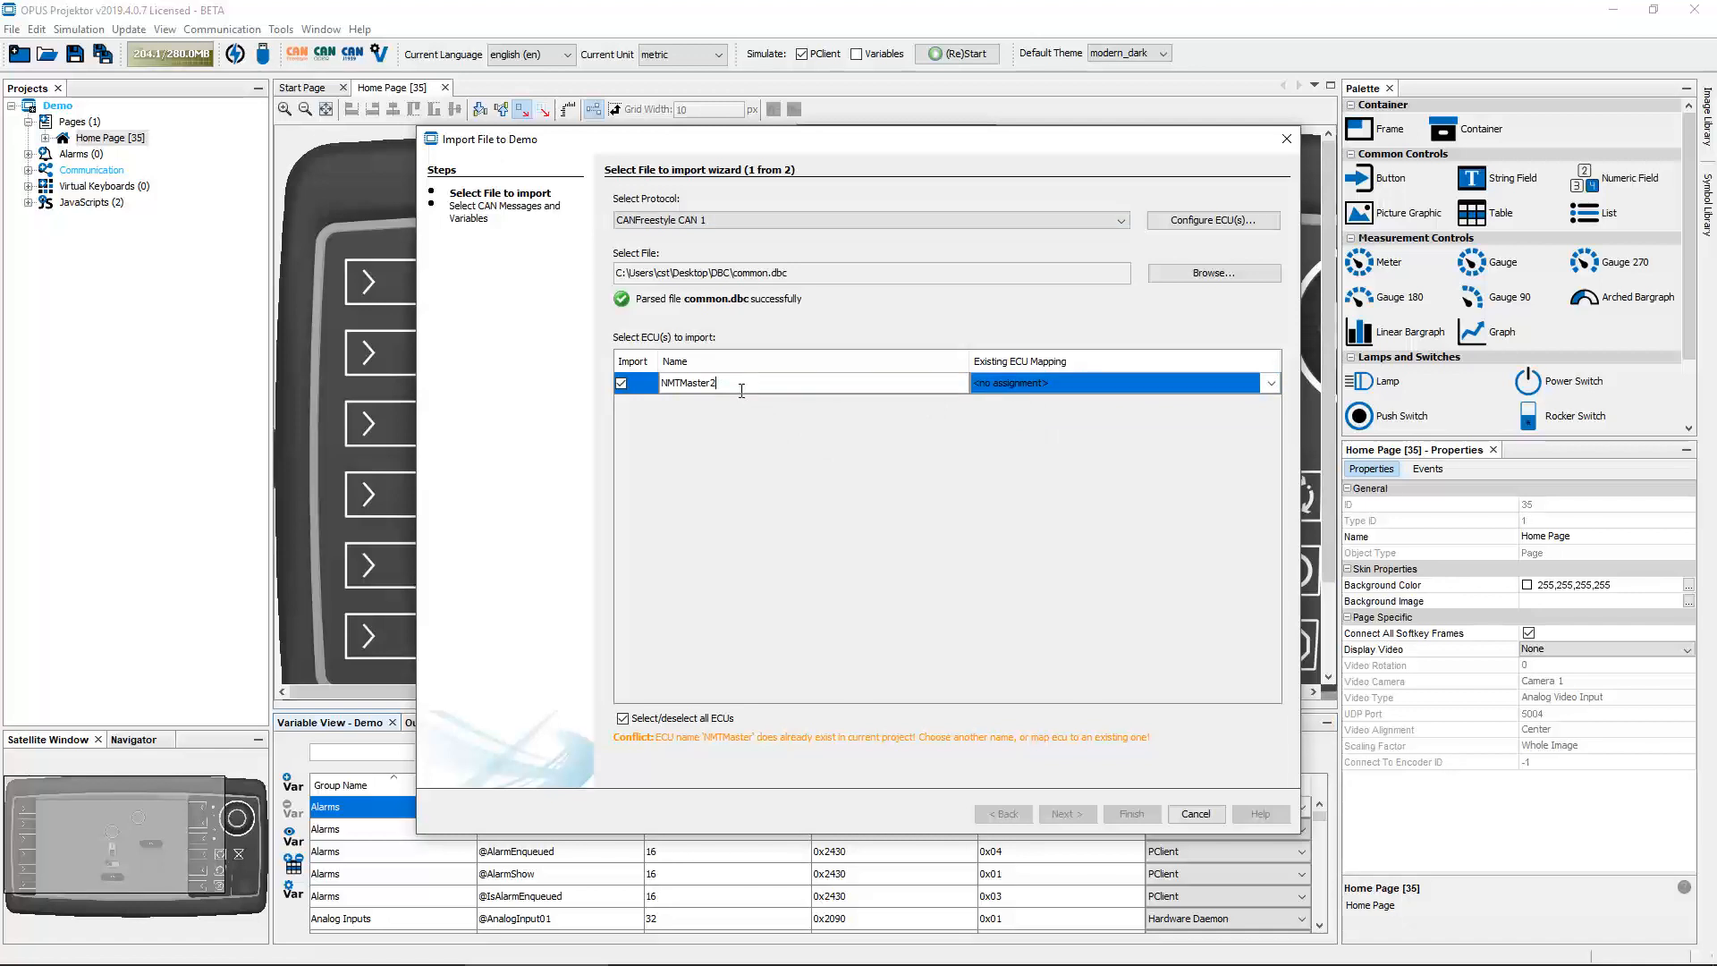
{"action": "key", "text": "Return"}
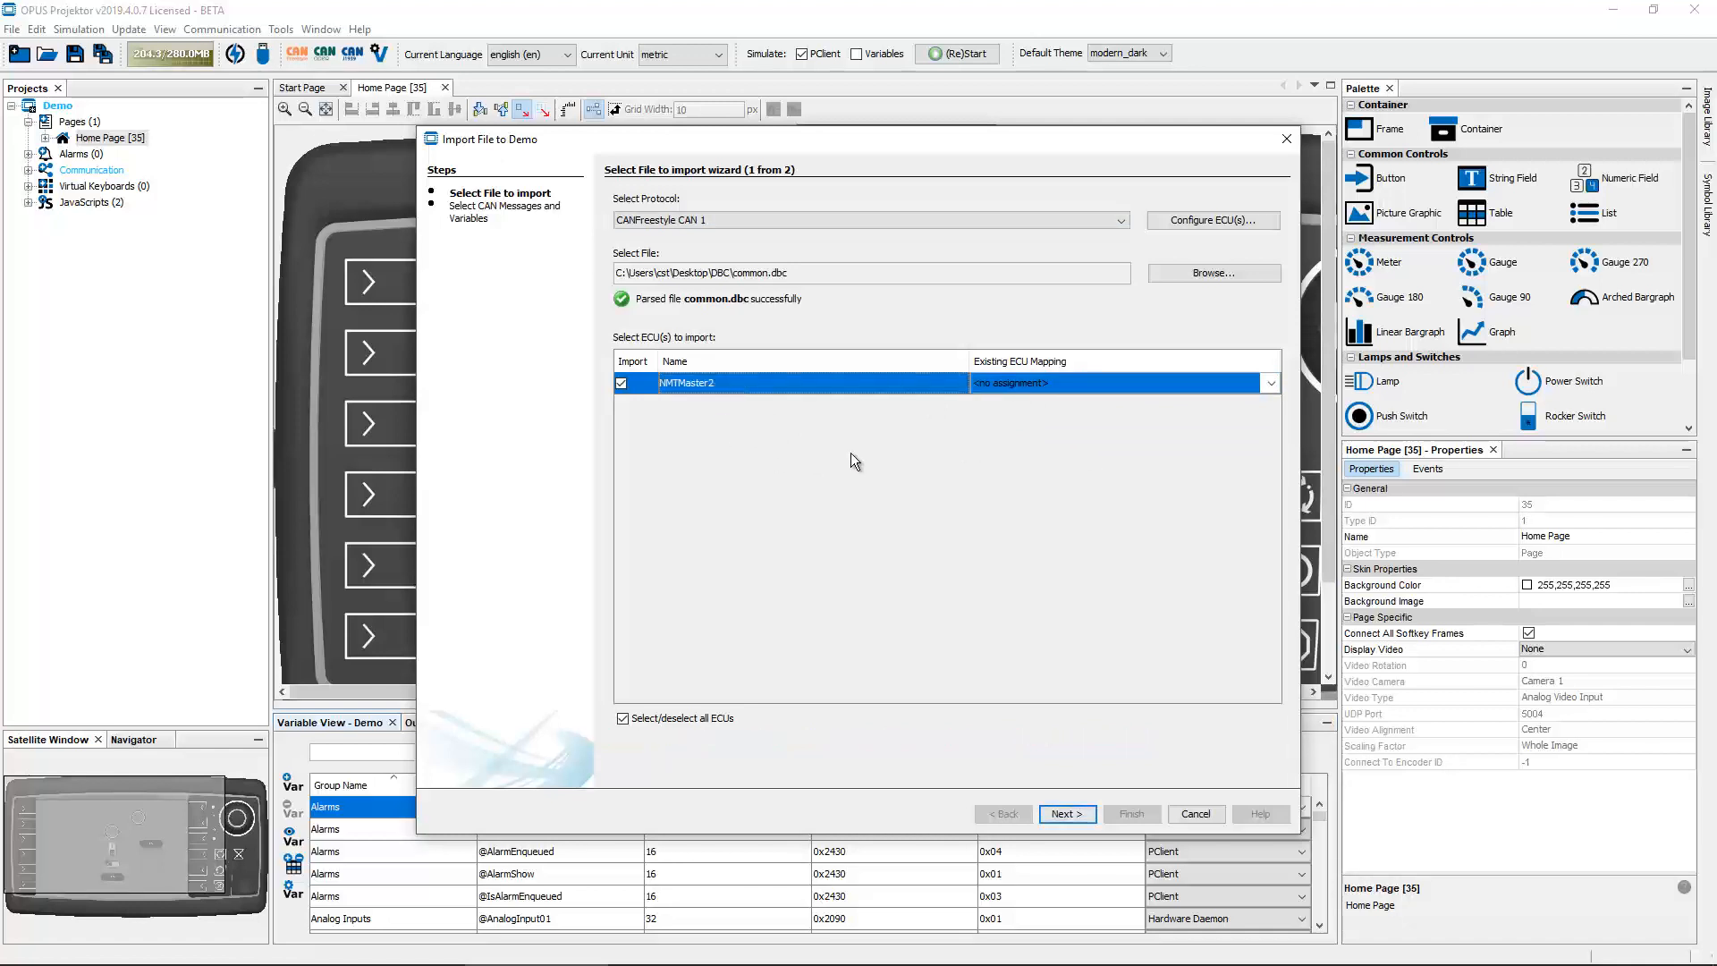
{"action": "left_click", "coordinate": [1067, 814]}
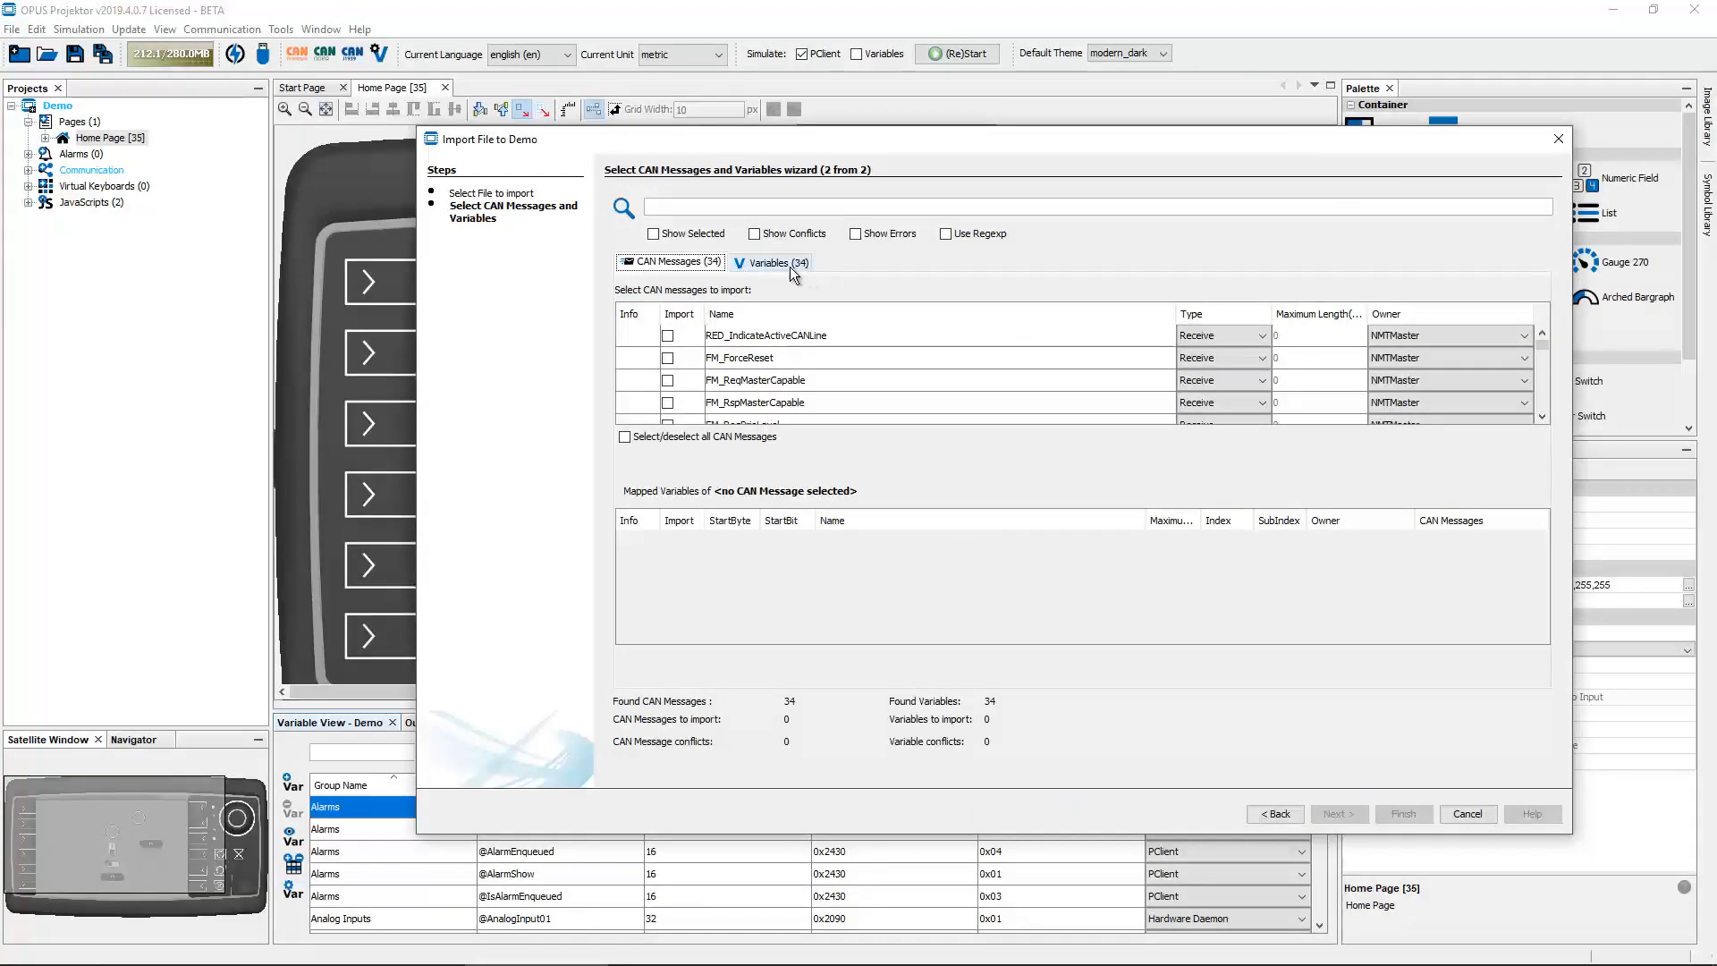
- Select the CAN messages LSS_S_Mux_94, LSS_S_Mux_92 and LSS_S_Mux_90 for import
{"action": "left_click", "coordinate": [778, 263]}
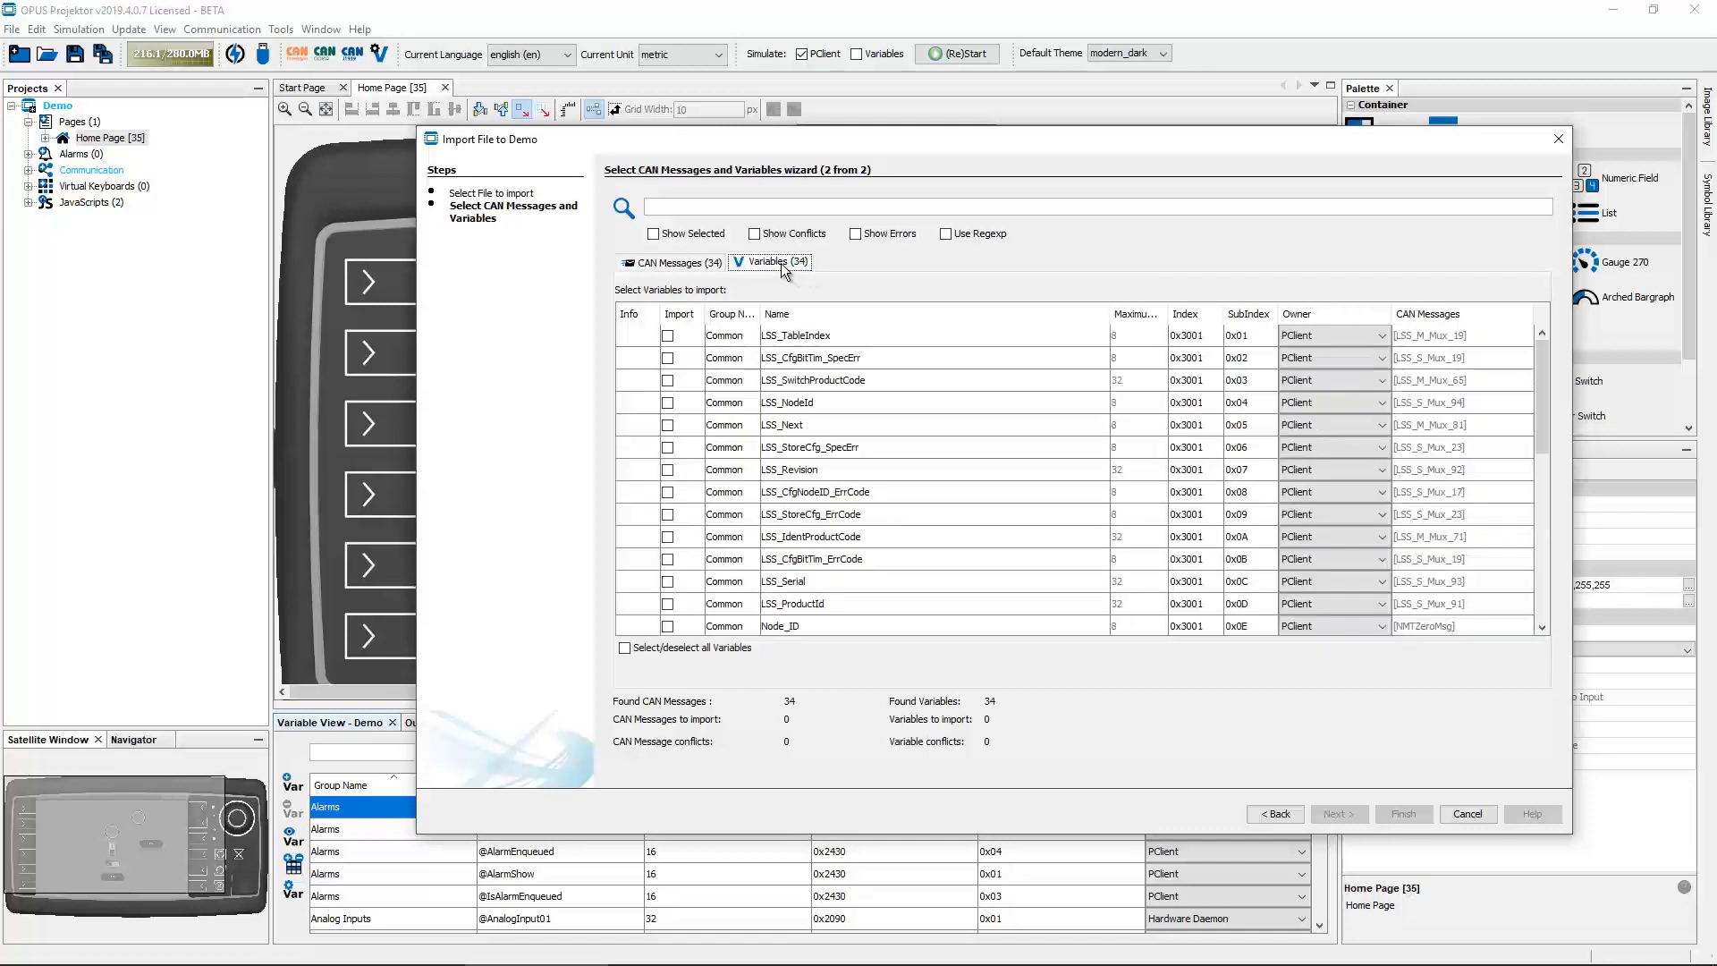
{"action": "left_click", "coordinate": [712, 264]}
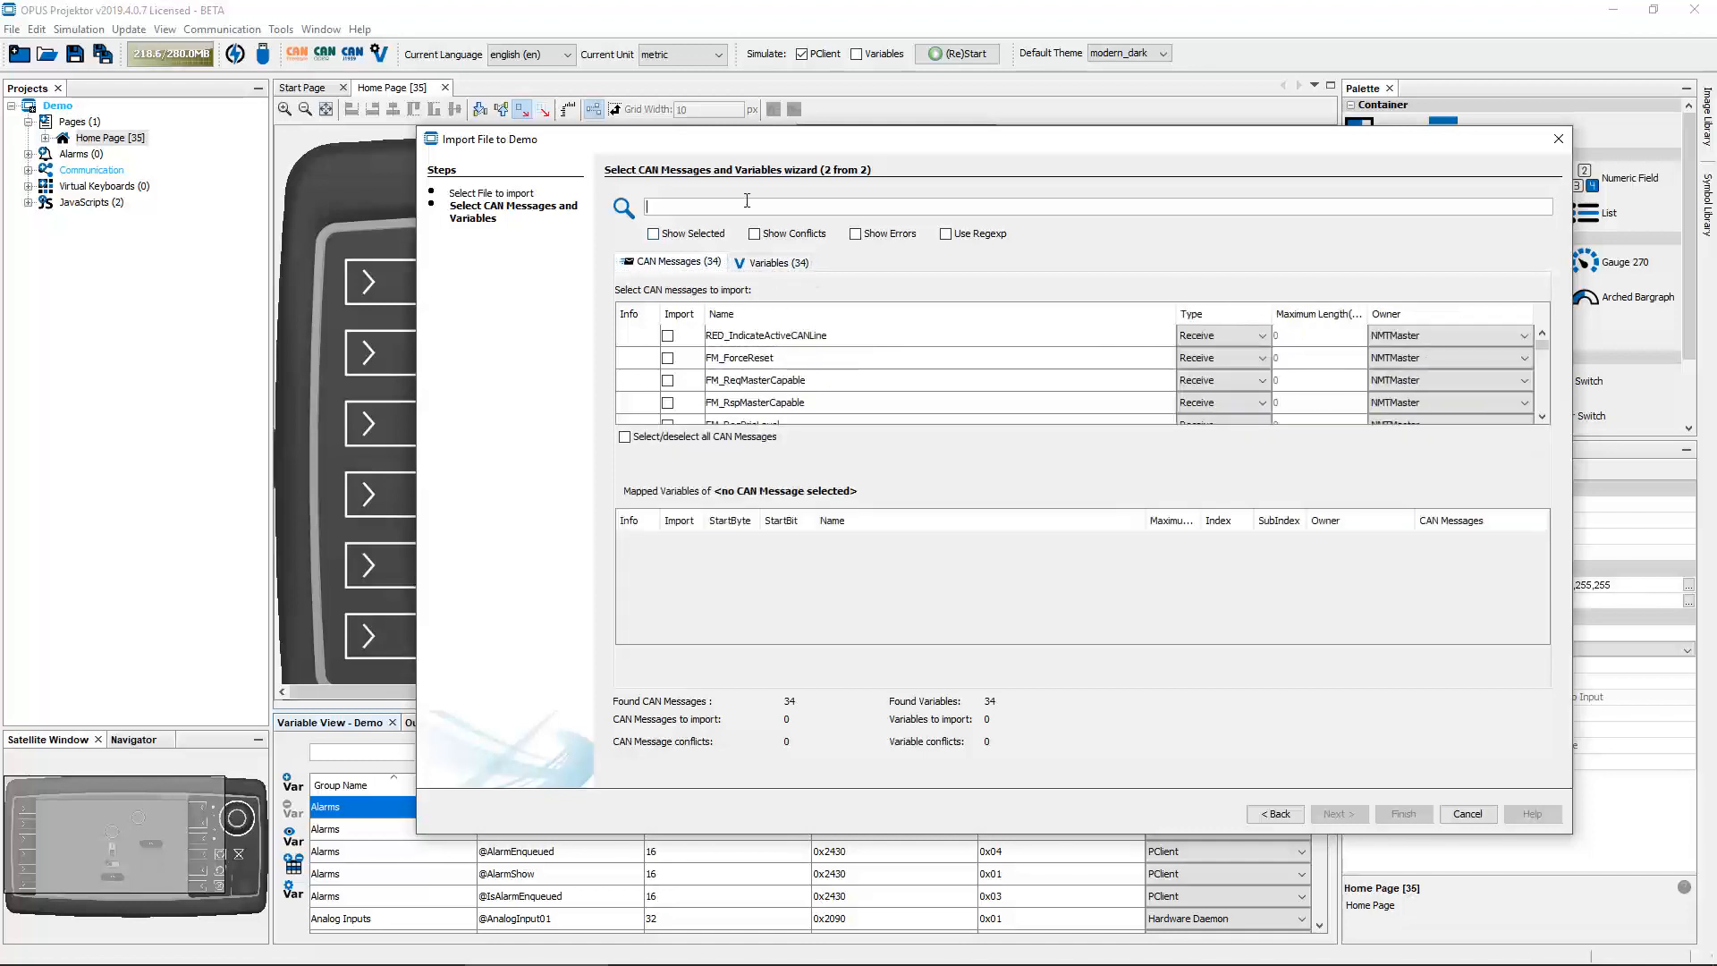
{"action": "left_click", "coordinate": [747, 201]}
{"action": "scroll", "coordinate": [676, 367], "scroll_direction": "down", "scroll_amount": 10}
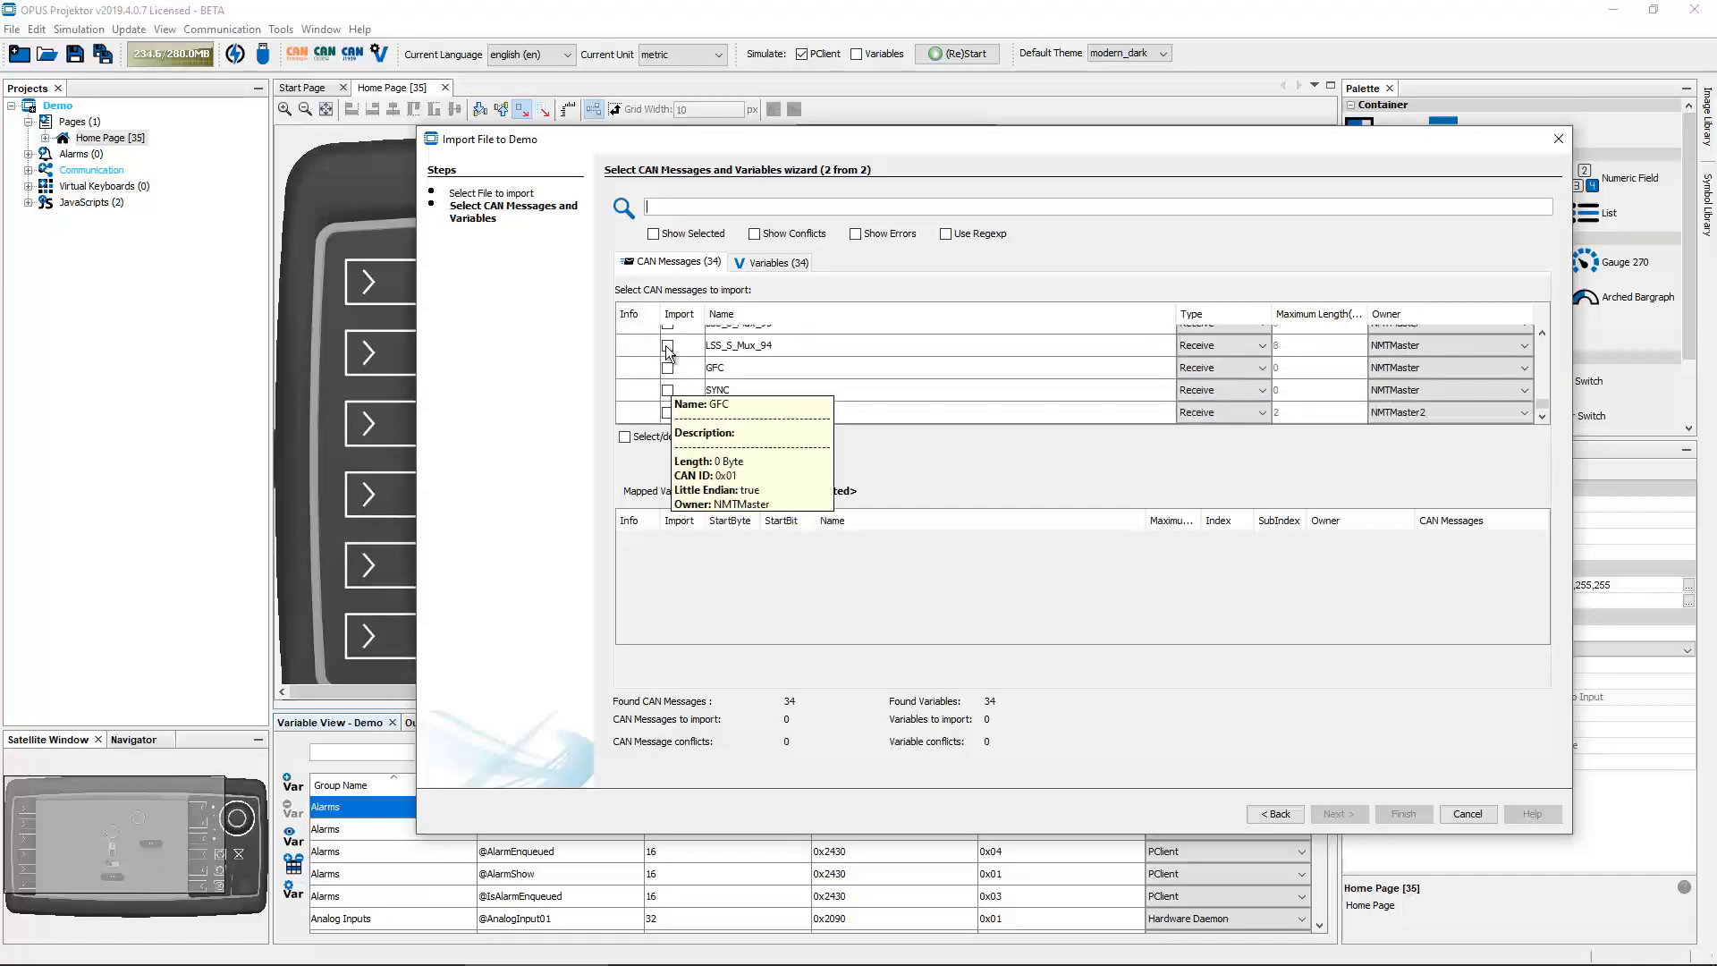
{"action": "left_click", "coordinate": [667, 345]}
{"action": "scroll", "coordinate": [666, 375], "scroll_direction": "up", "scroll_amount": 1}
{"action": "left_click", "coordinate": [667, 358]}
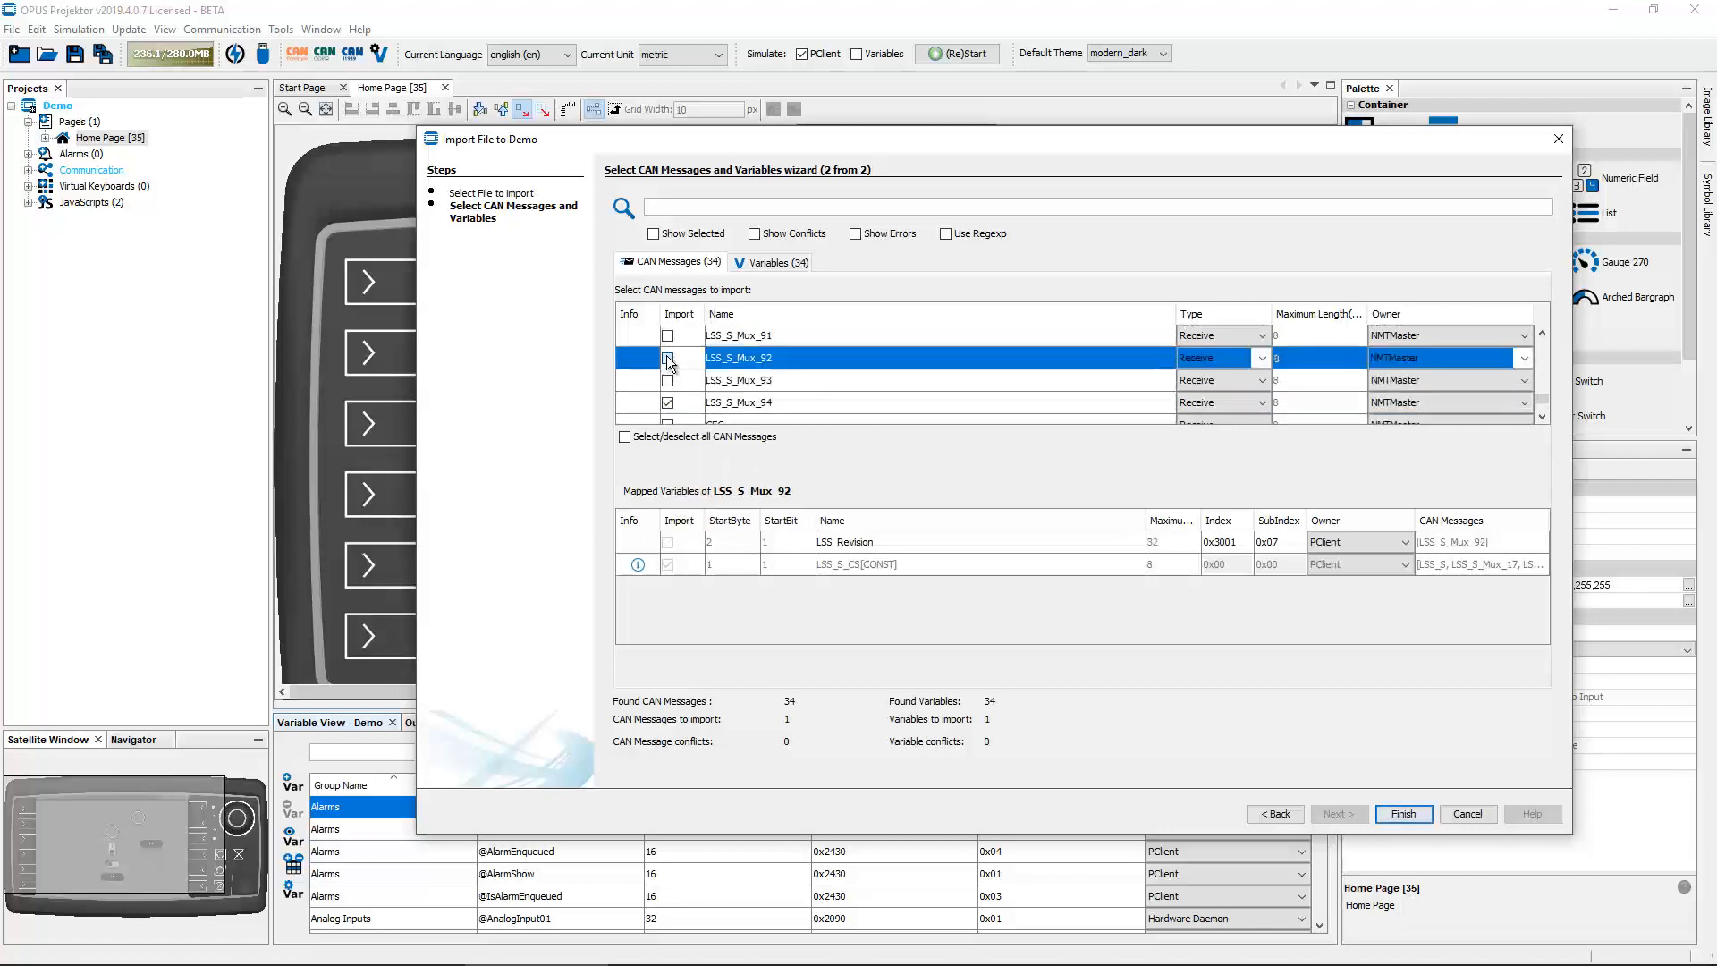
{"action": "scroll", "coordinate": [681, 375], "scroll_direction": "up", "scroll_amount": 1}
{"action": "left_click", "coordinate": [668, 380]}
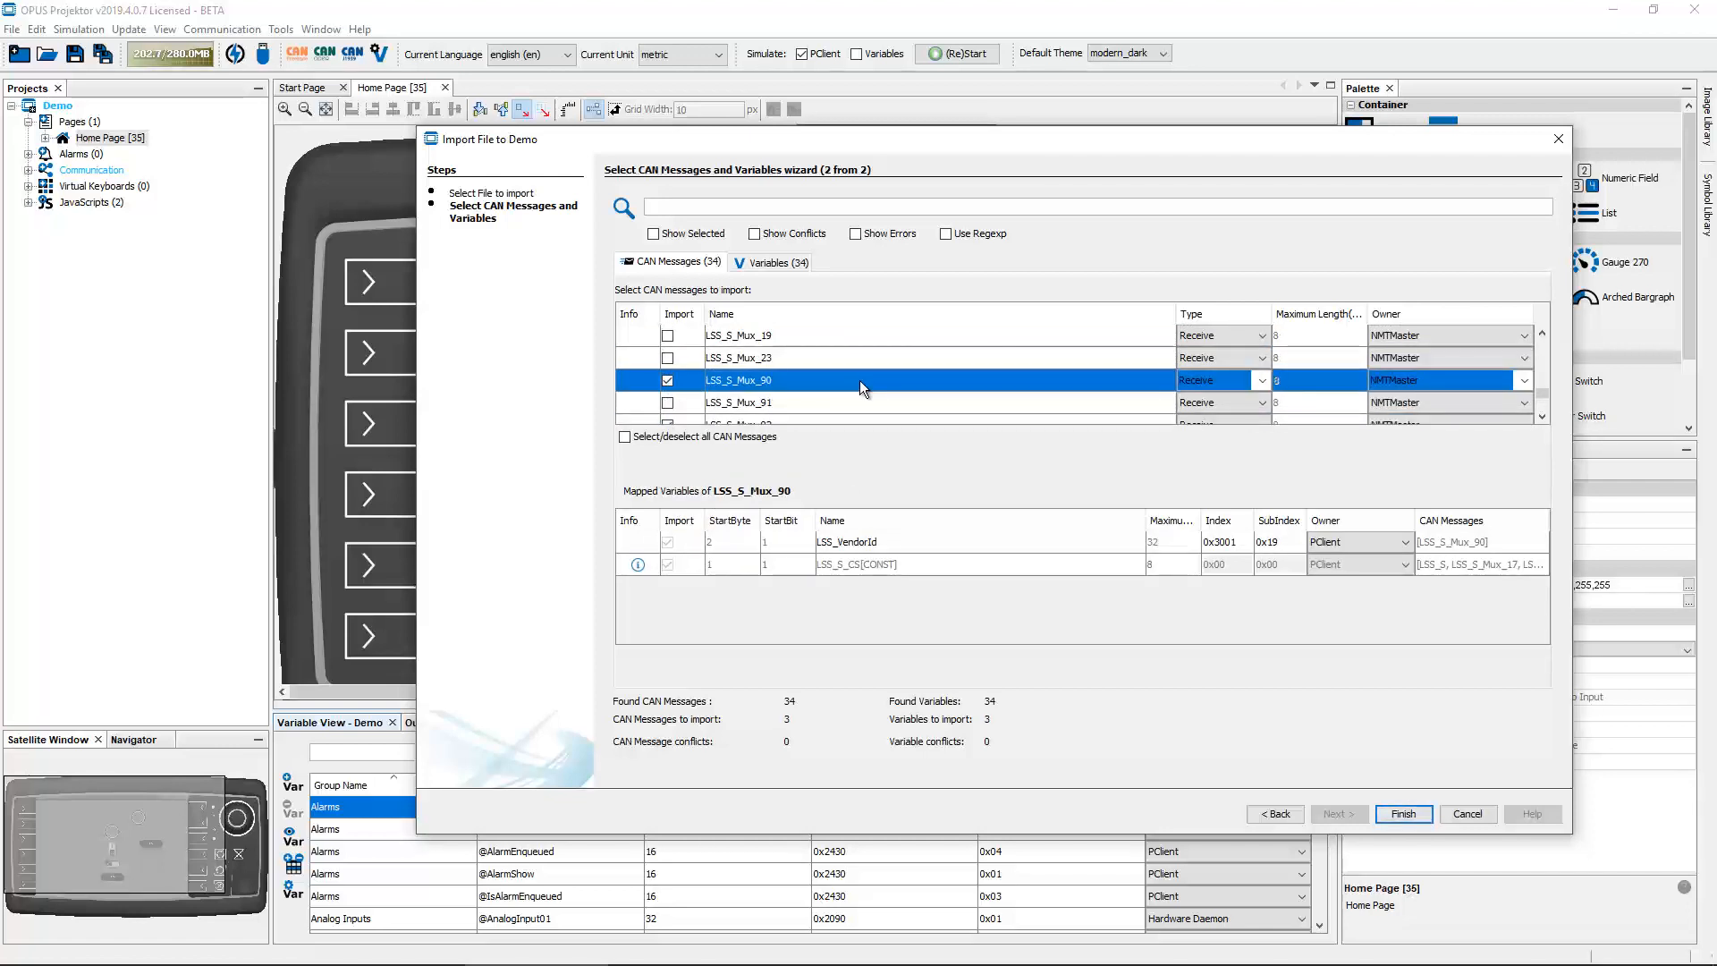
- Inspect the variables mapped to messages LSS_S_Mux_92 and LSS_S_Mux_94, and check which entries are marked in the full variables list
{"action": "scroll", "coordinate": [860, 379], "scroll_direction": "down", "scroll_amount": 1}
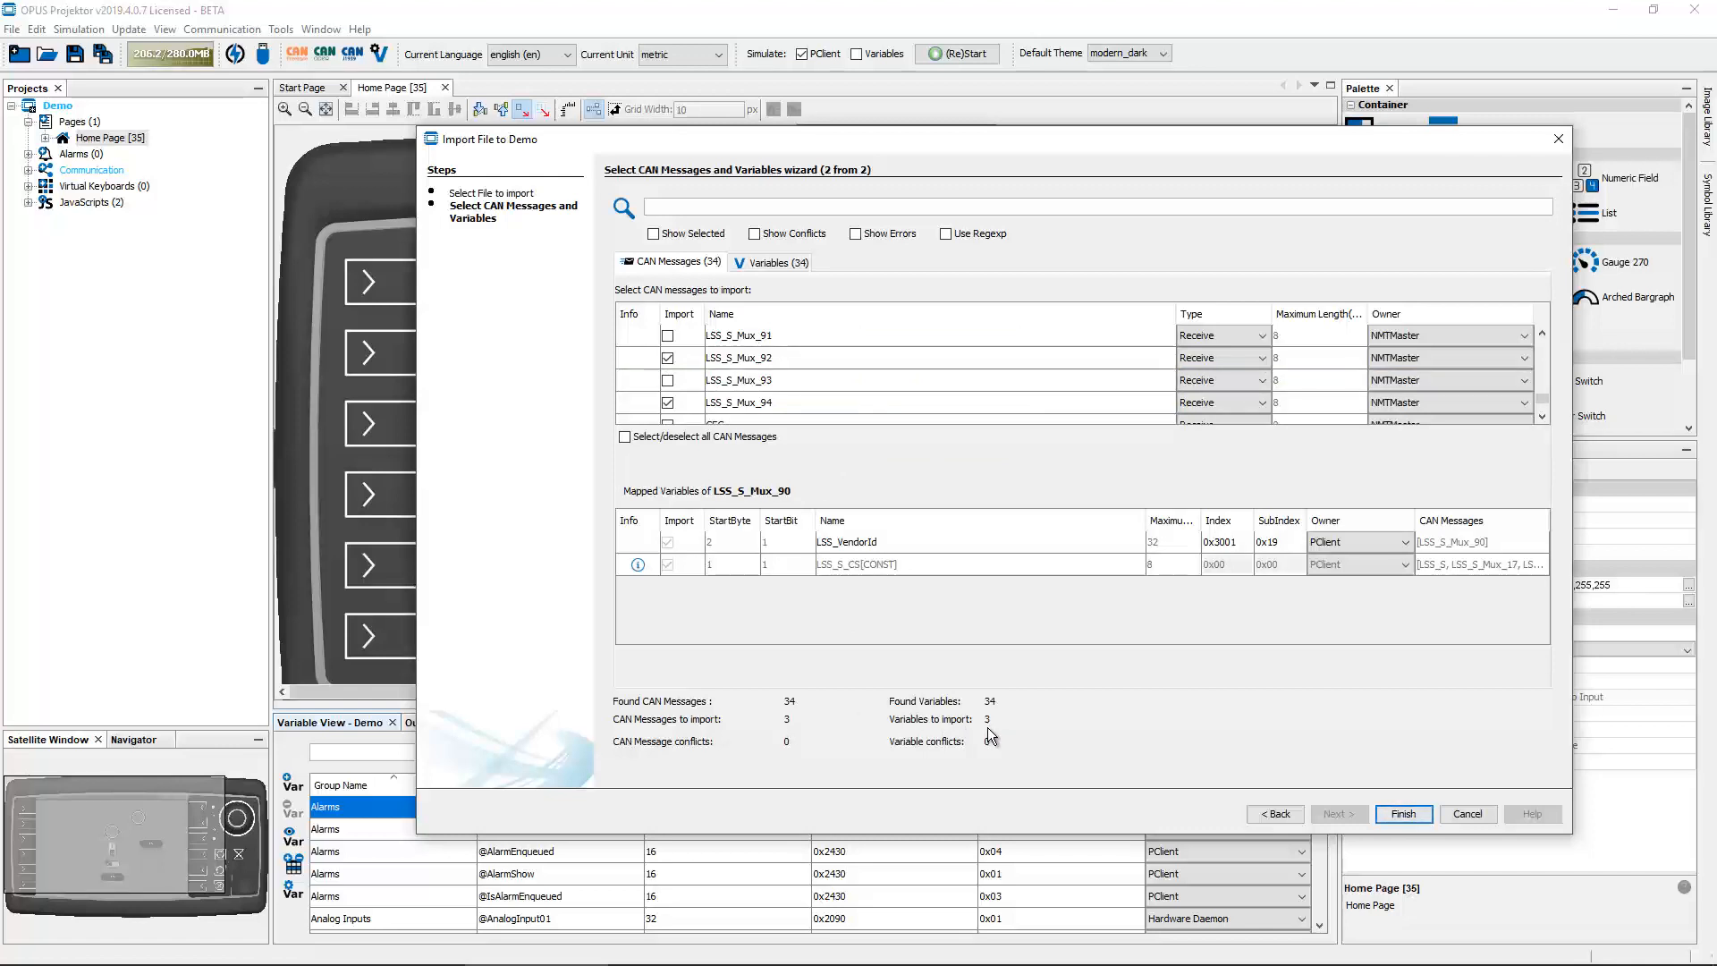
{"action": "left_click", "coordinate": [796, 357]}
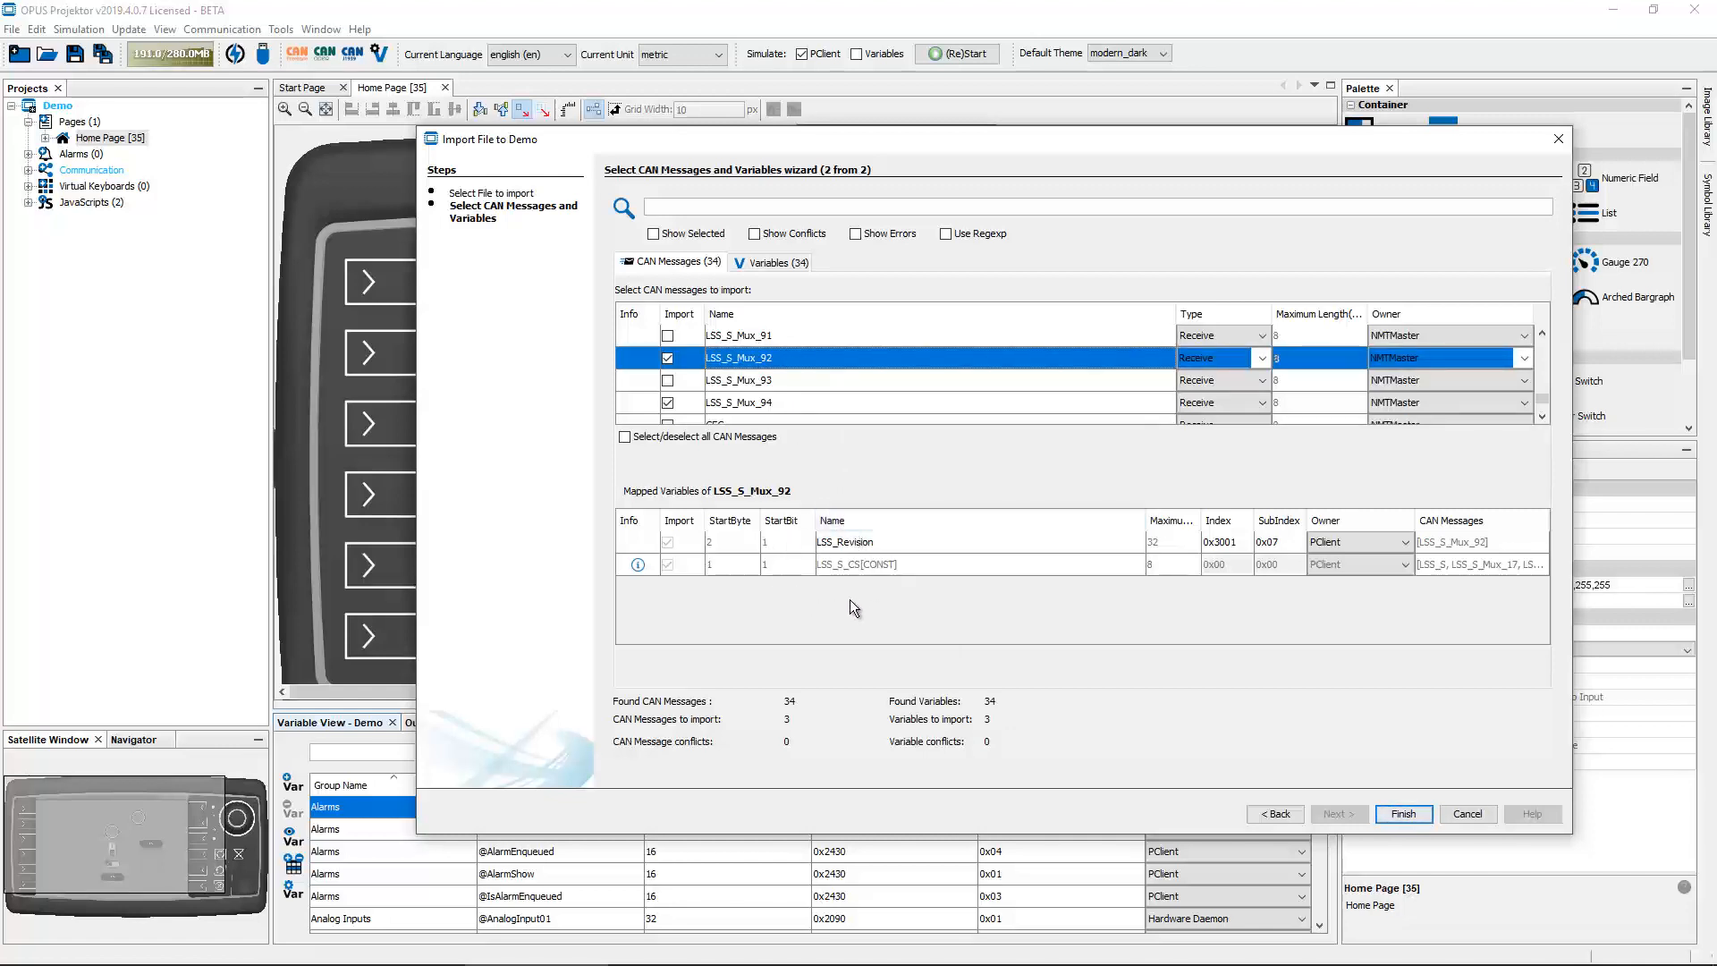
{"action": "left_click", "coordinate": [763, 410]}
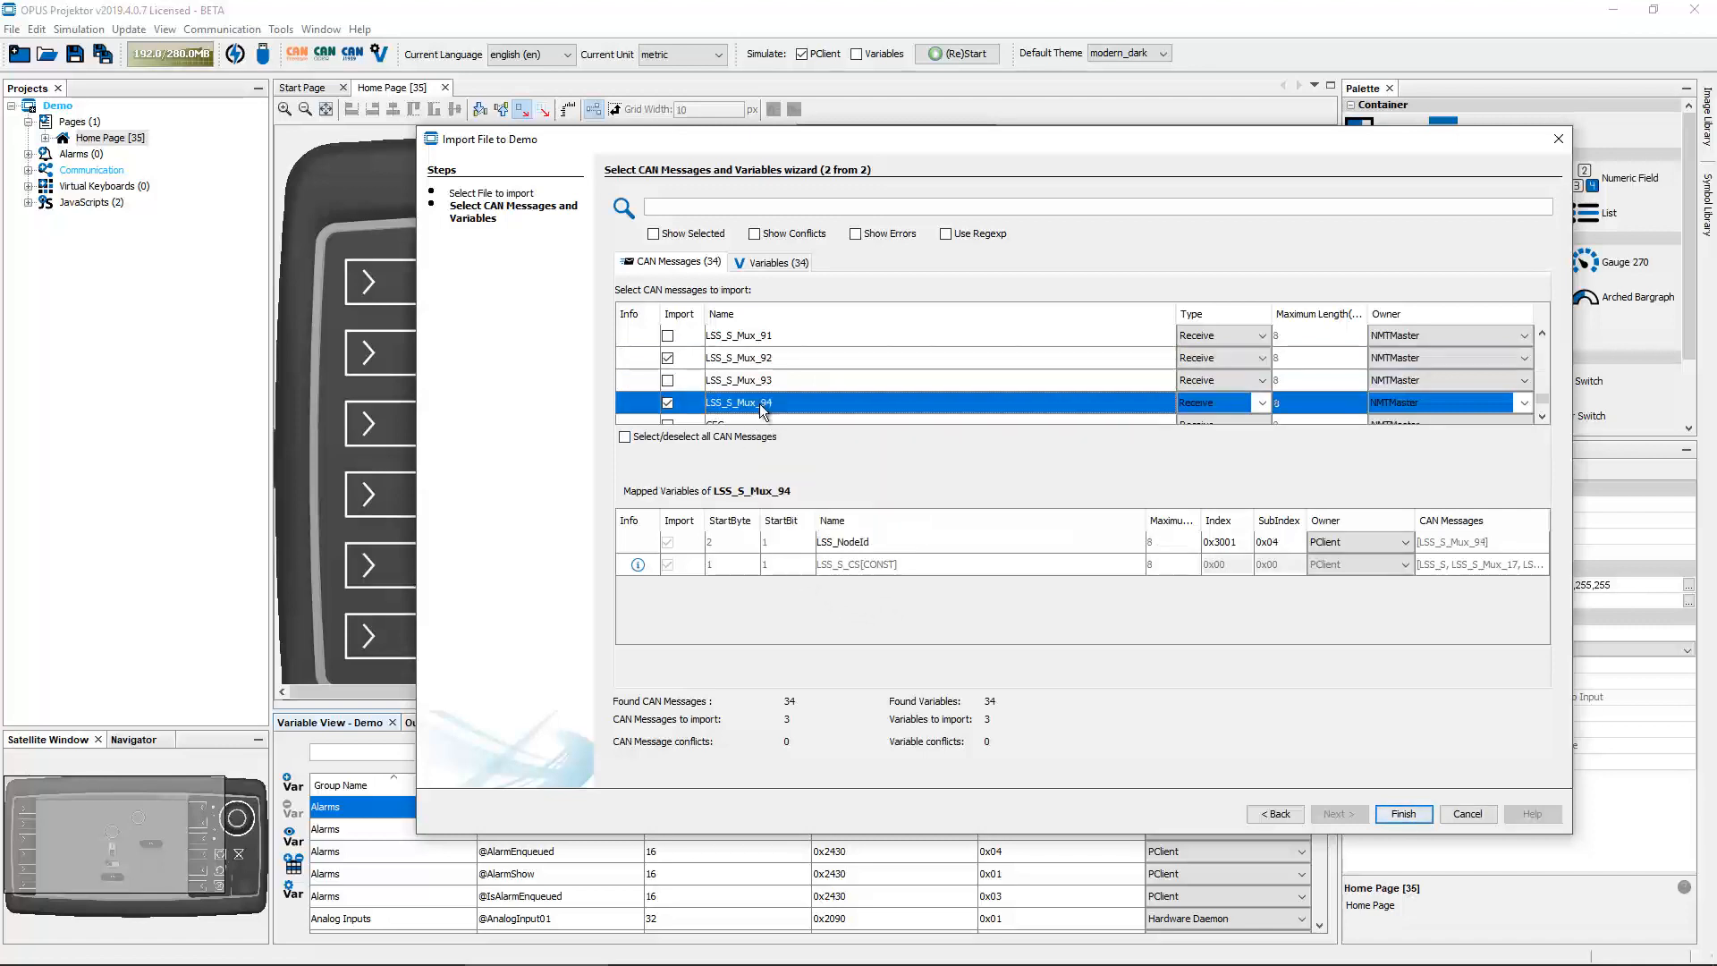
{"action": "left_click", "coordinate": [764, 358]}
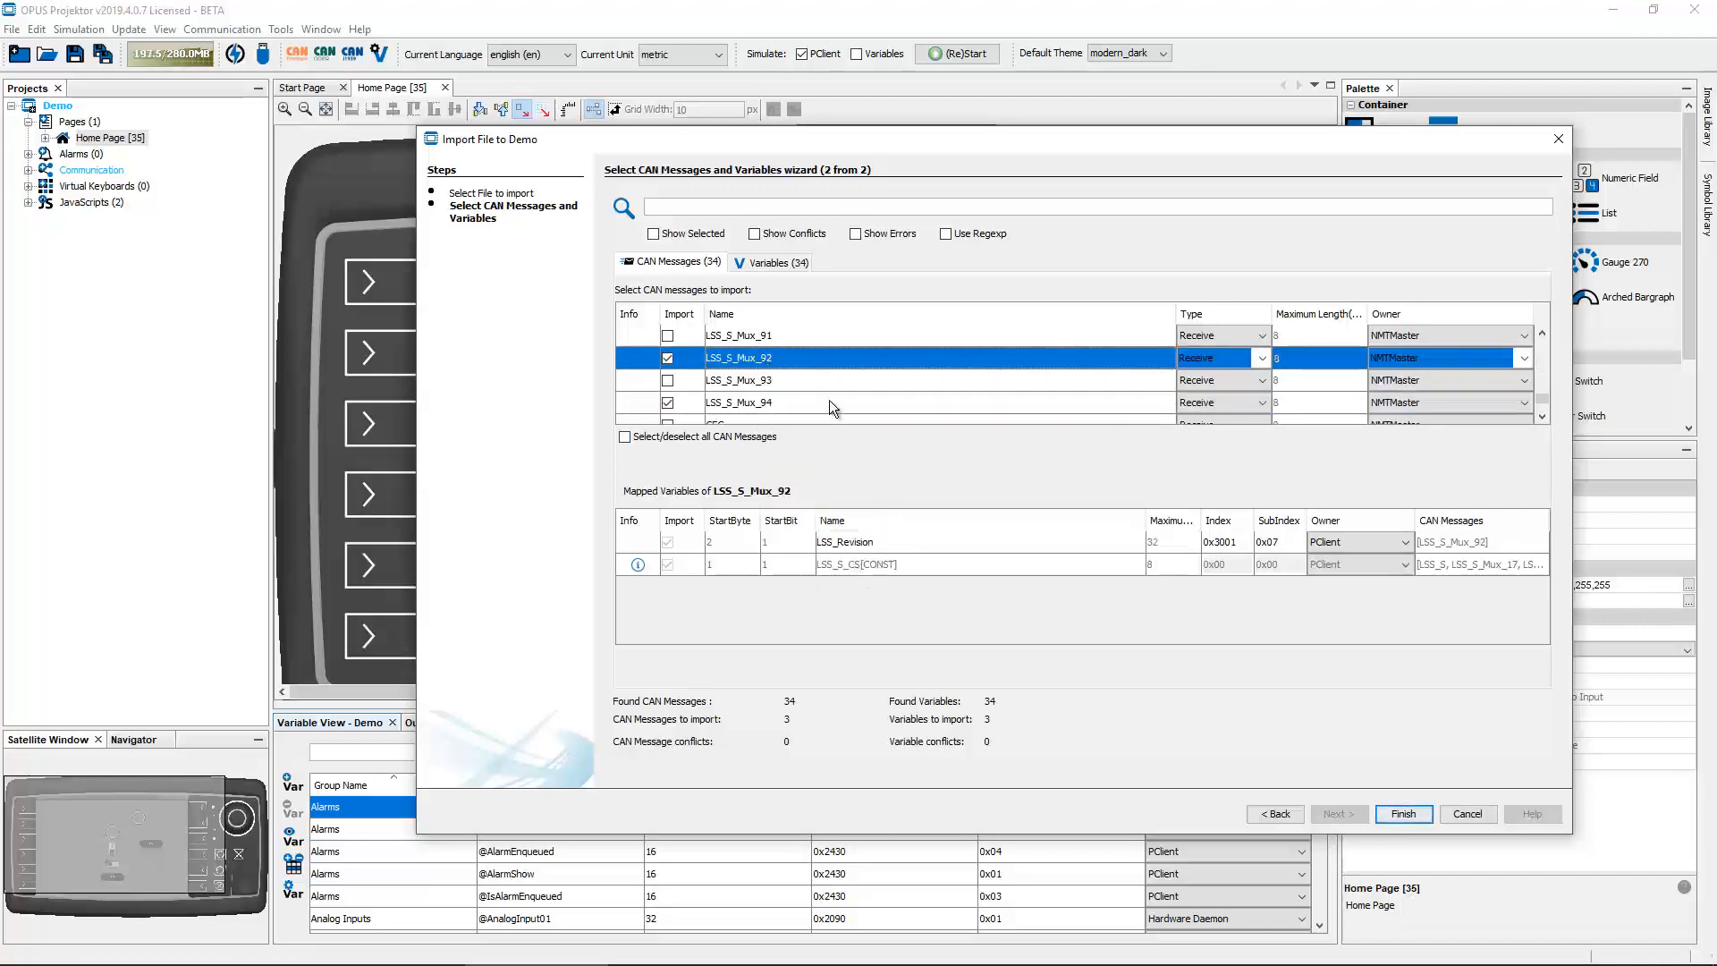
{"action": "scroll", "coordinate": [829, 400], "scroll_direction": "down", "scroll_amount": 1}
{"action": "left_click", "coordinate": [767, 346]}
{"action": "scroll", "coordinate": [839, 390], "scroll_direction": "up", "scroll_amount": 1}
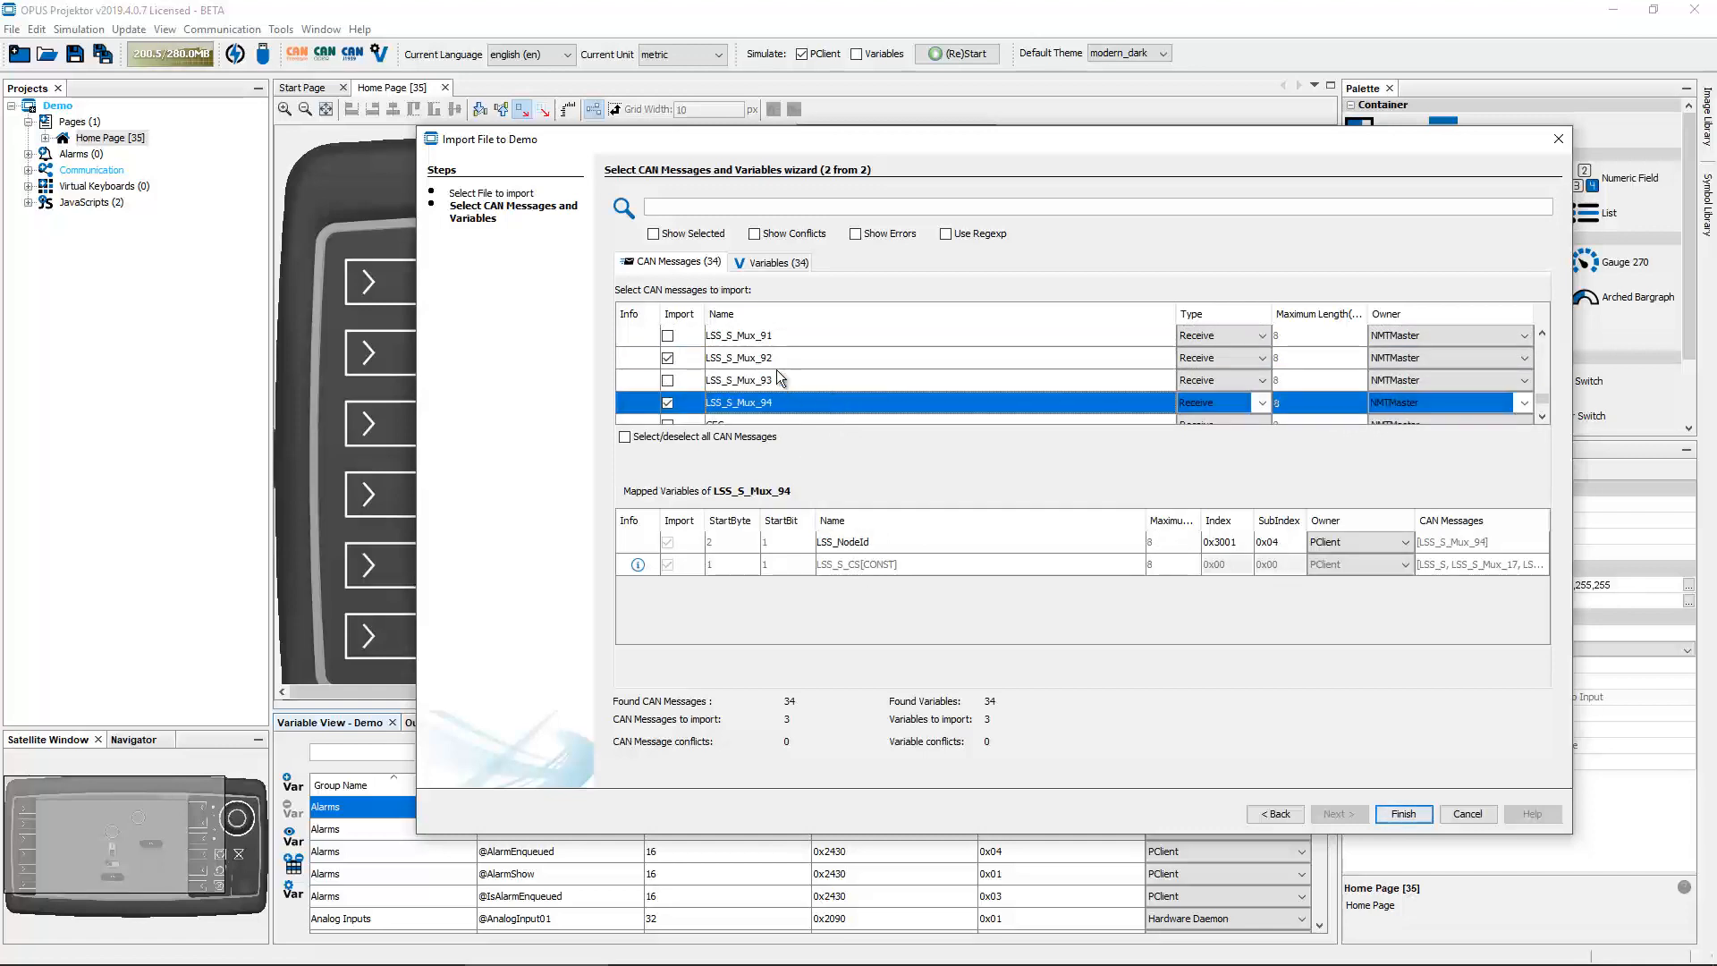
{"action": "left_click", "coordinate": [777, 359]}
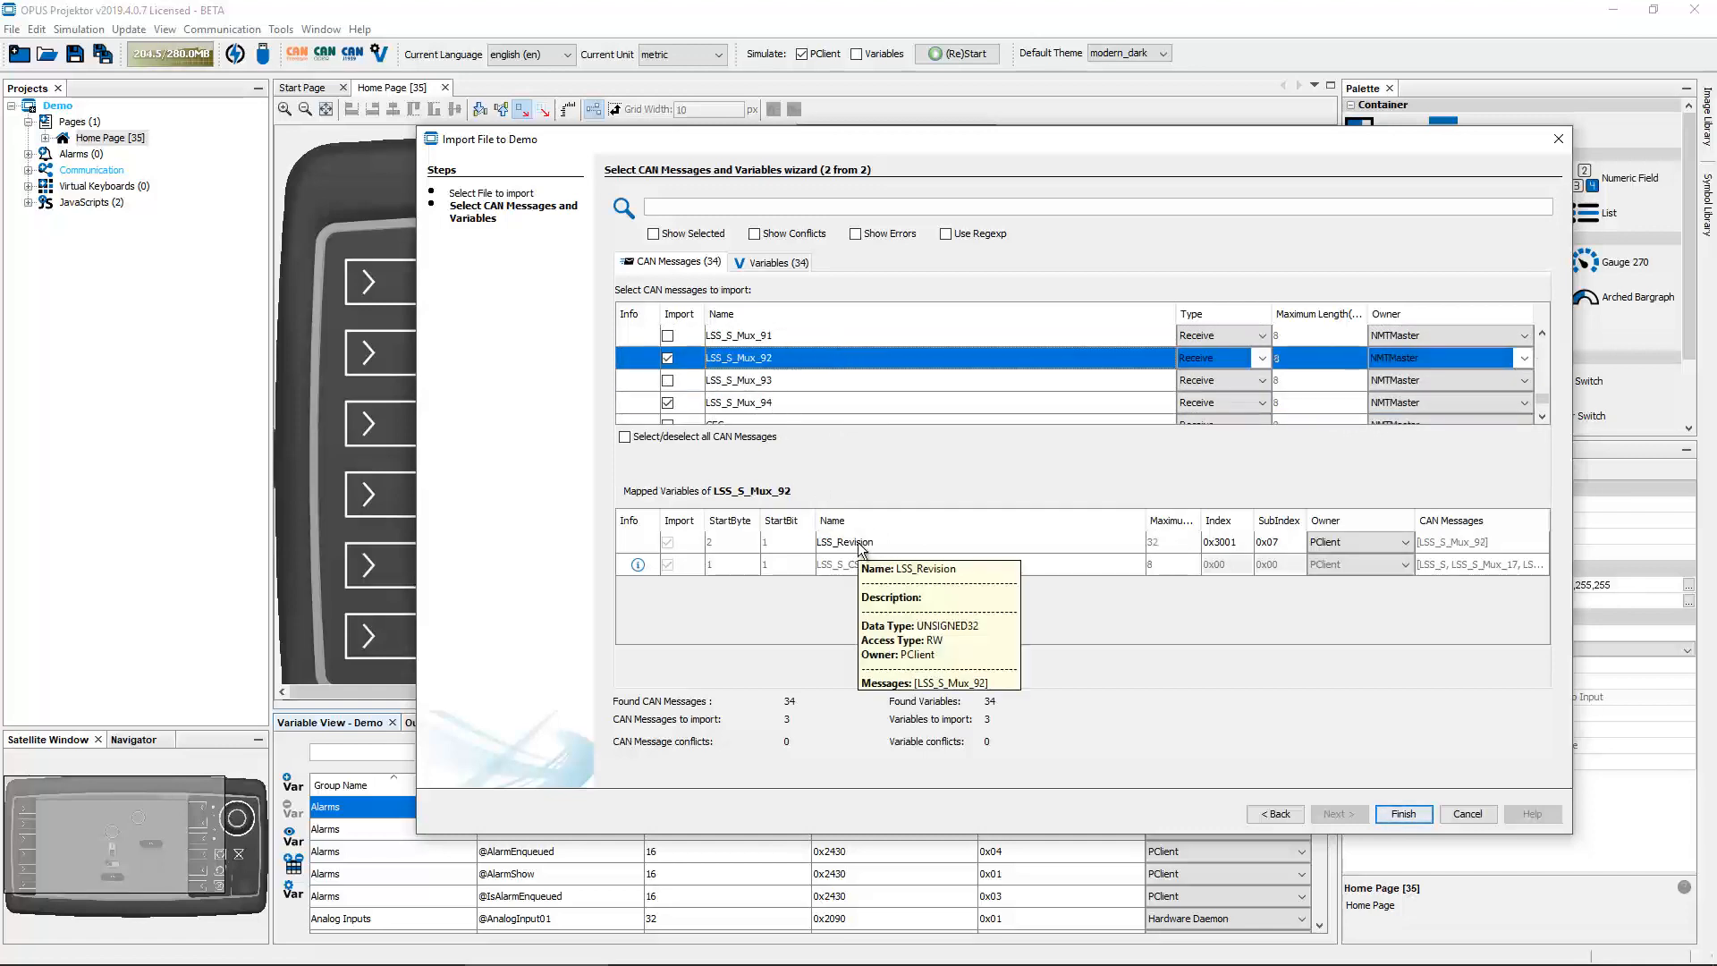
{"action": "left_click", "coordinate": [782, 262]}
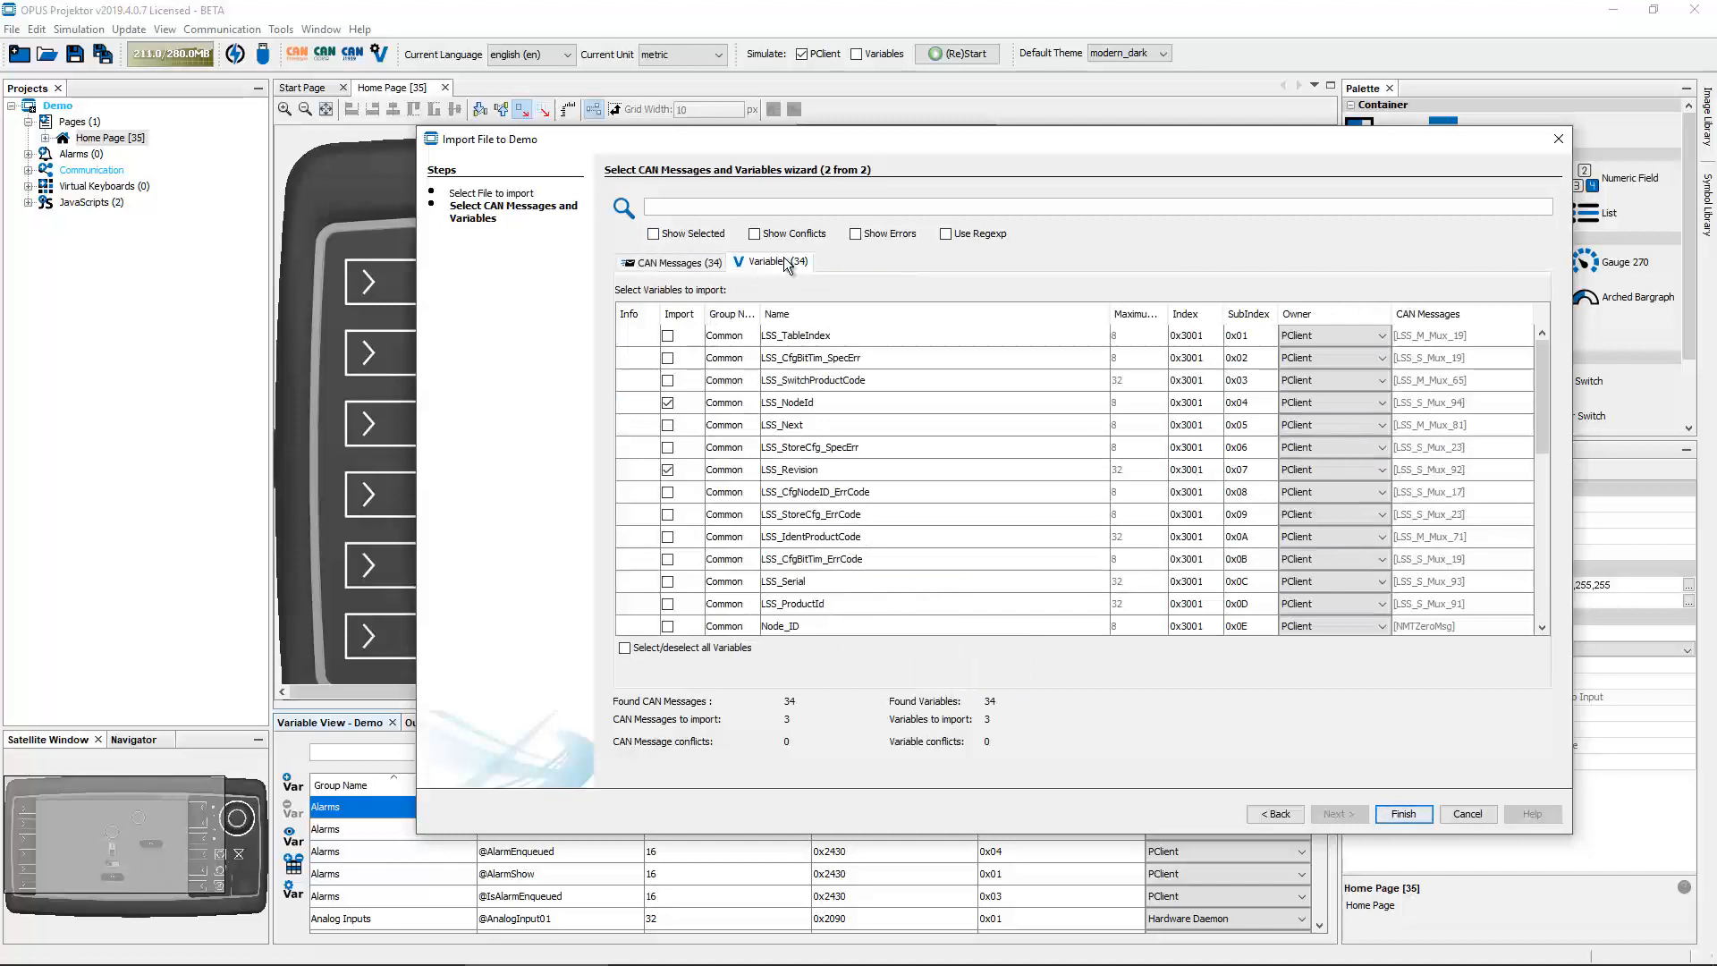
{"action": "scroll", "coordinate": [871, 413], "scroll_direction": "down", "scroll_amount": 4}
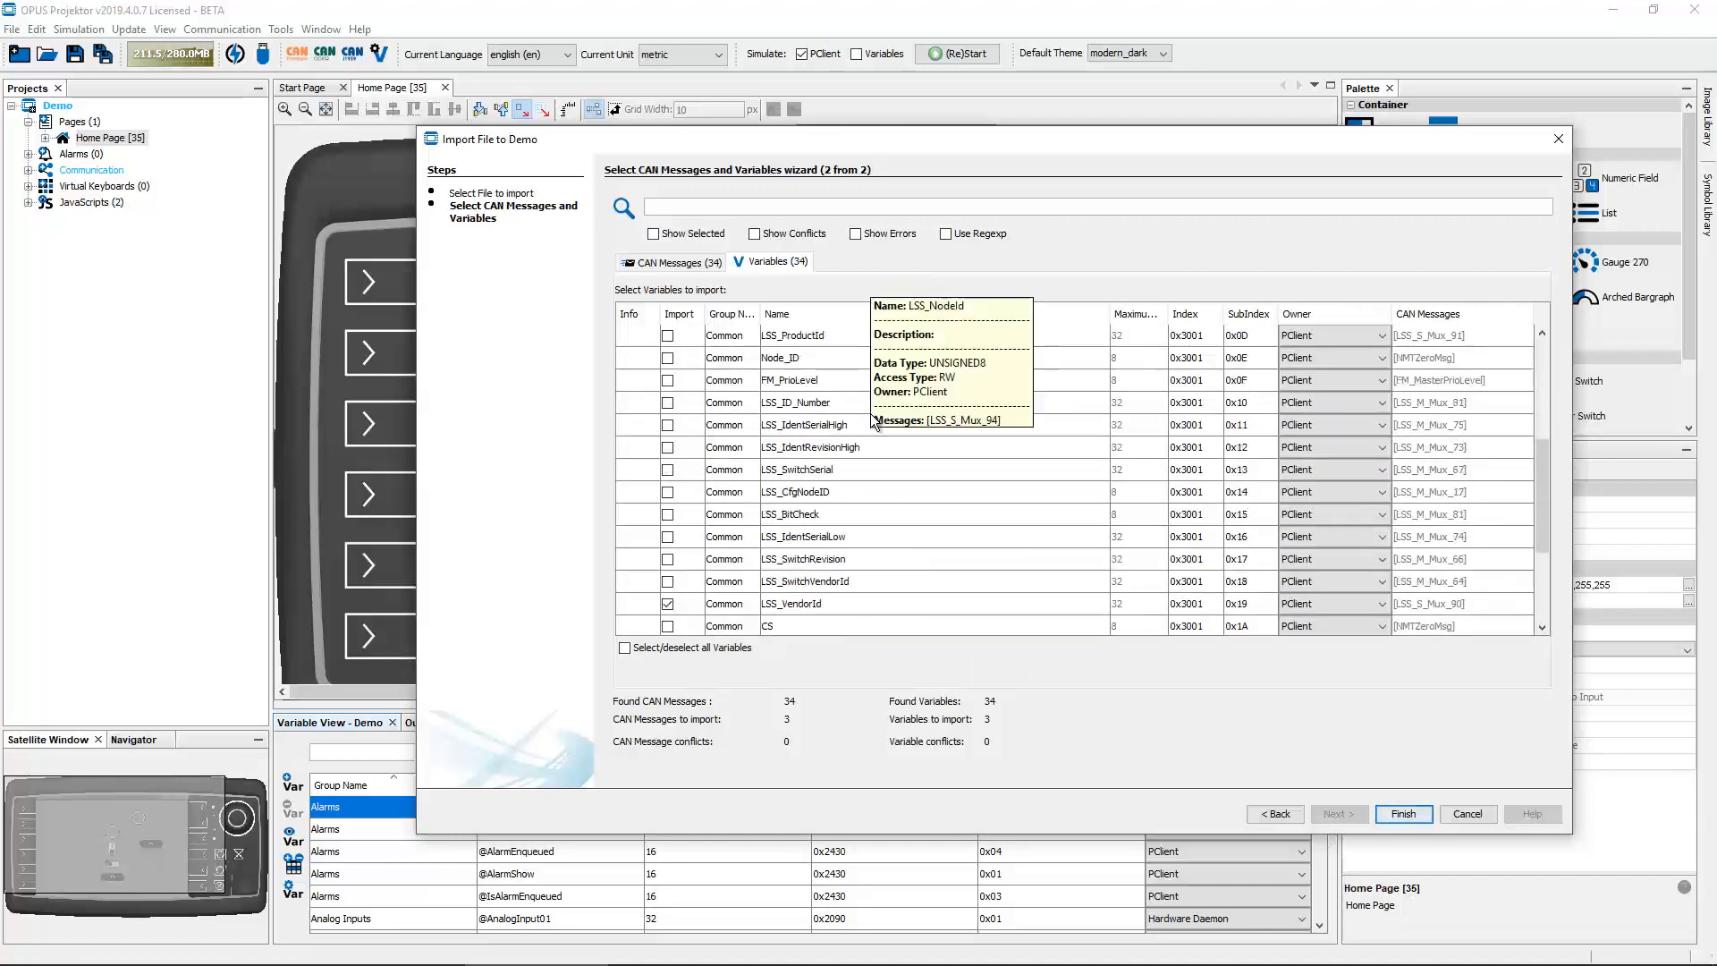
{"action": "scroll", "coordinate": [874, 418], "scroll_direction": "down", "scroll_amount": 3}
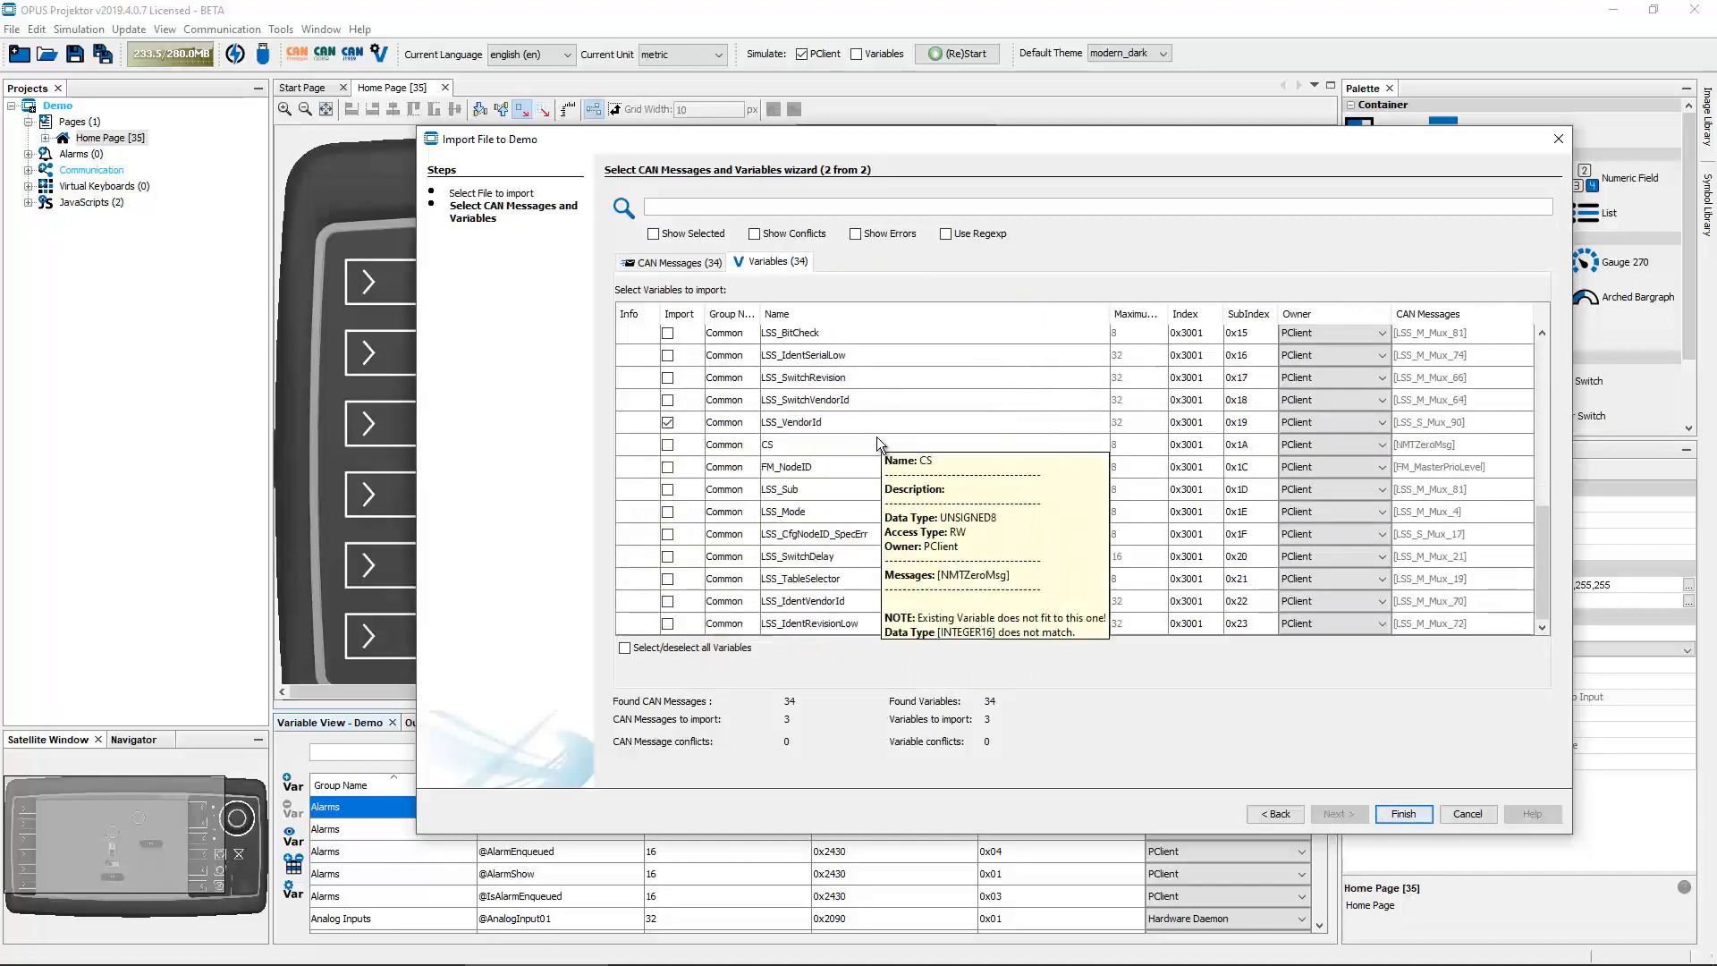
- Add the CAN message LSS_S_Mux_93 to the import selection and go back to the full variables list
{"action": "left_click", "coordinate": [670, 262]}
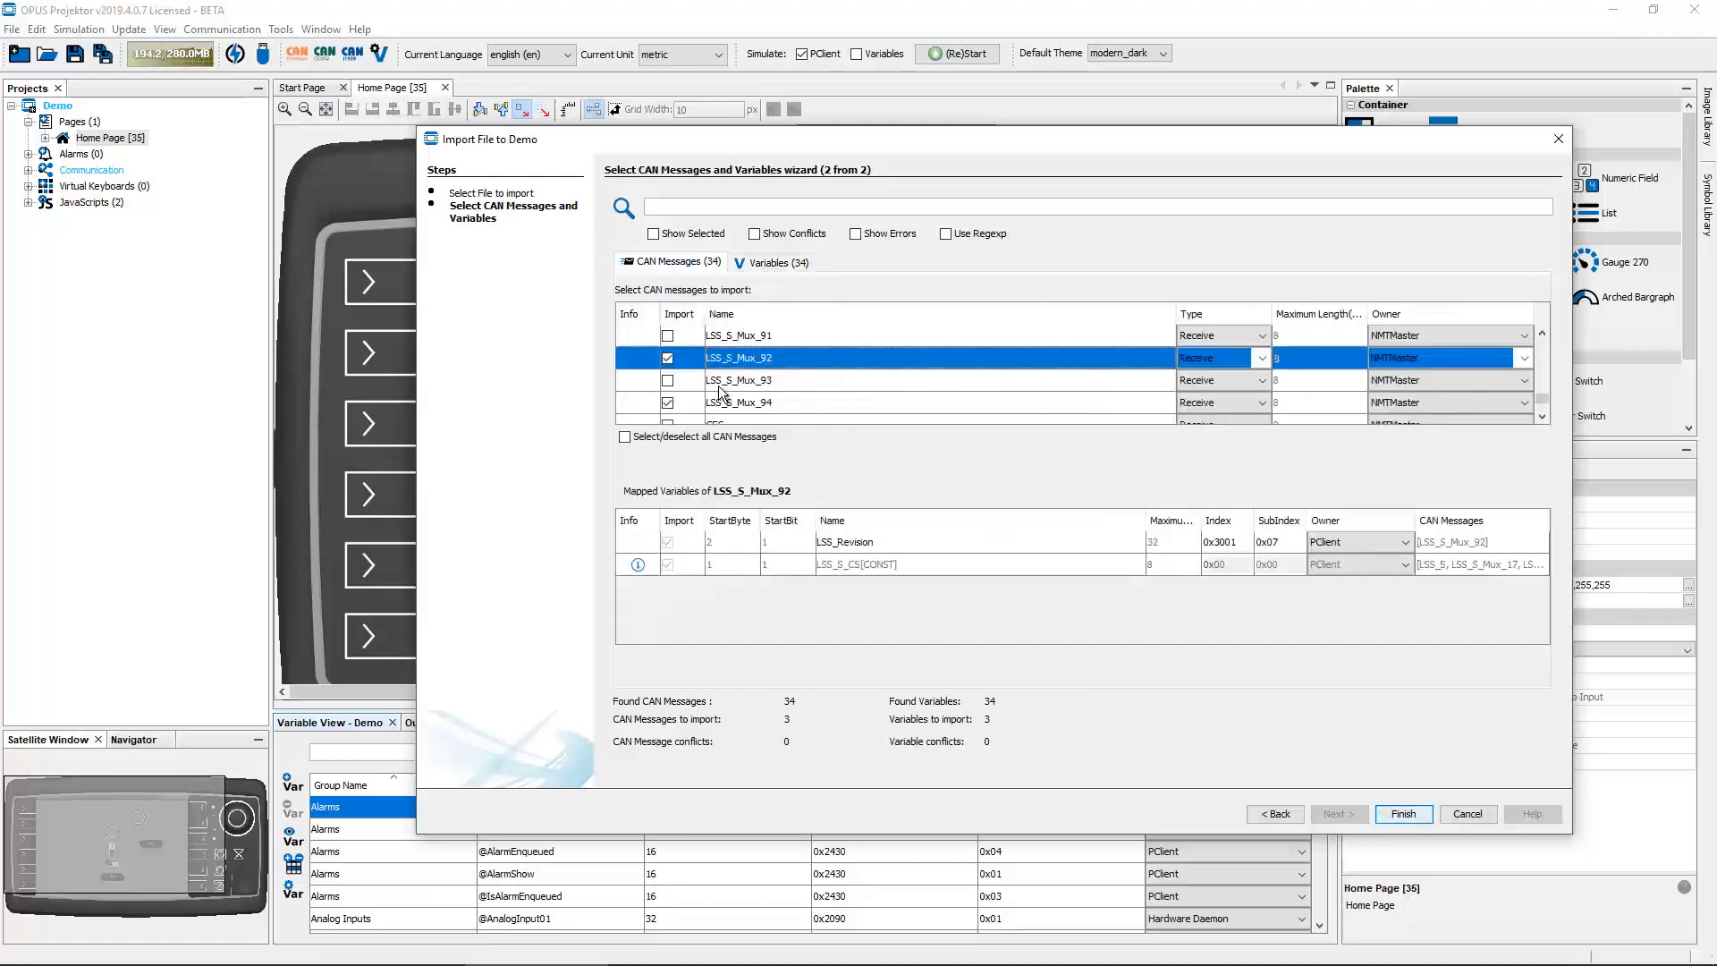
{"action": "left_click", "coordinate": [668, 381]}
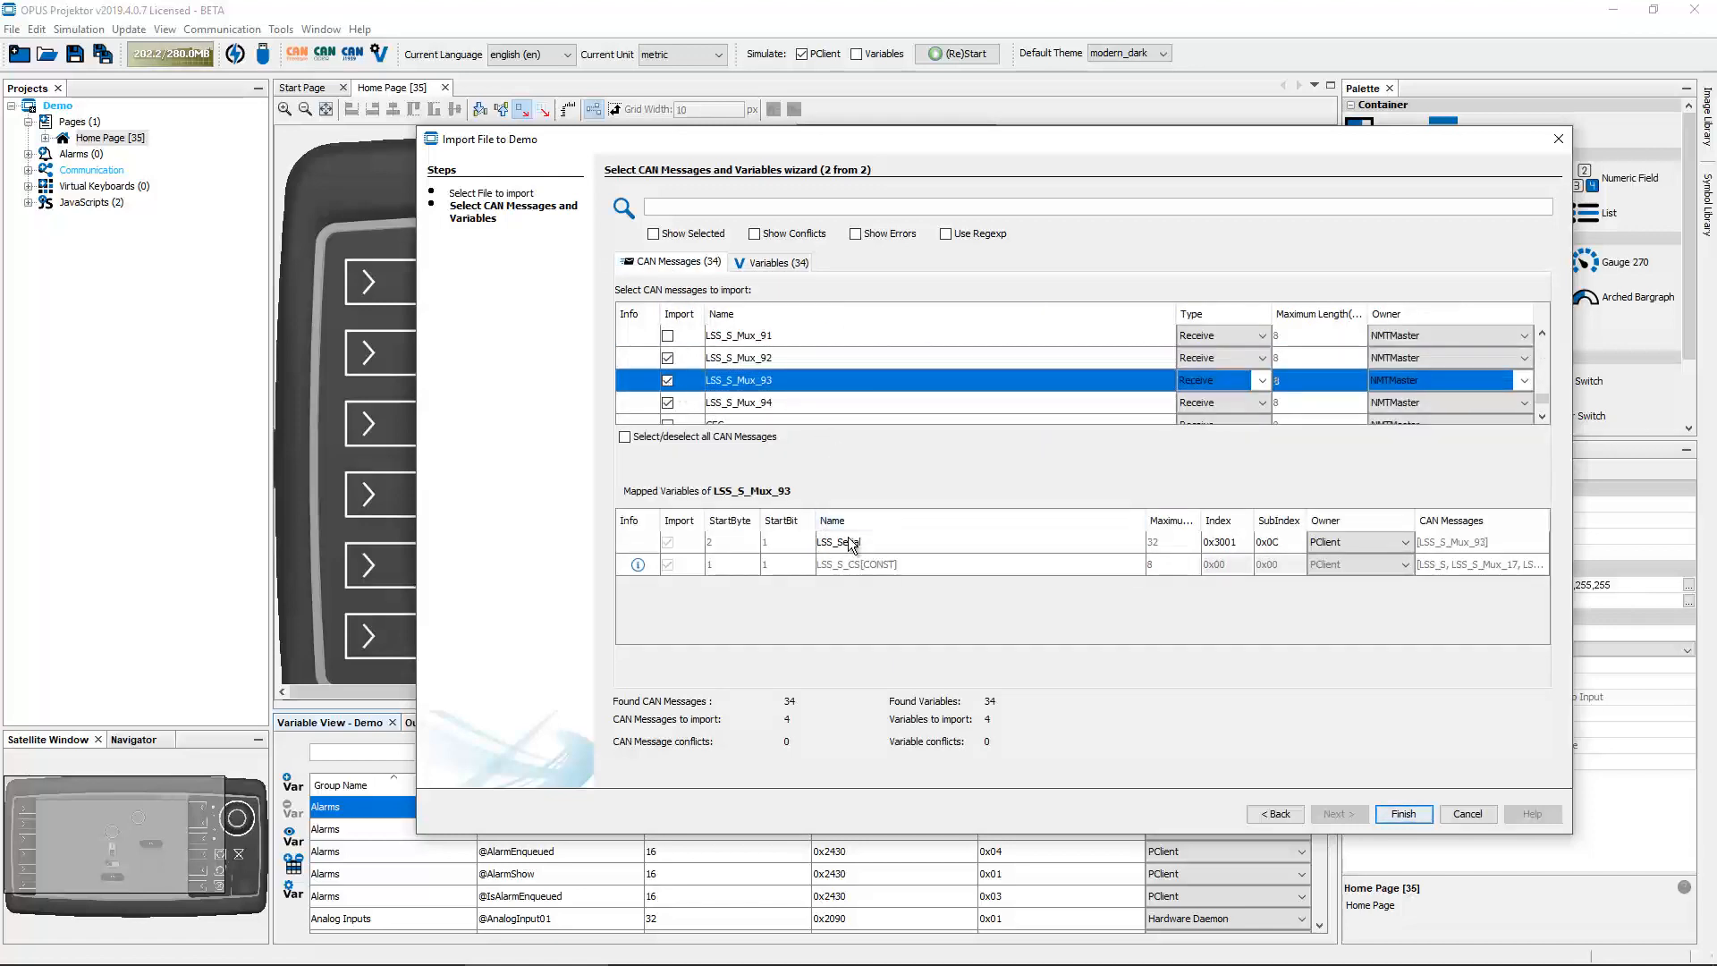
{"action": "mouse_move", "coordinate": [873, 545]}
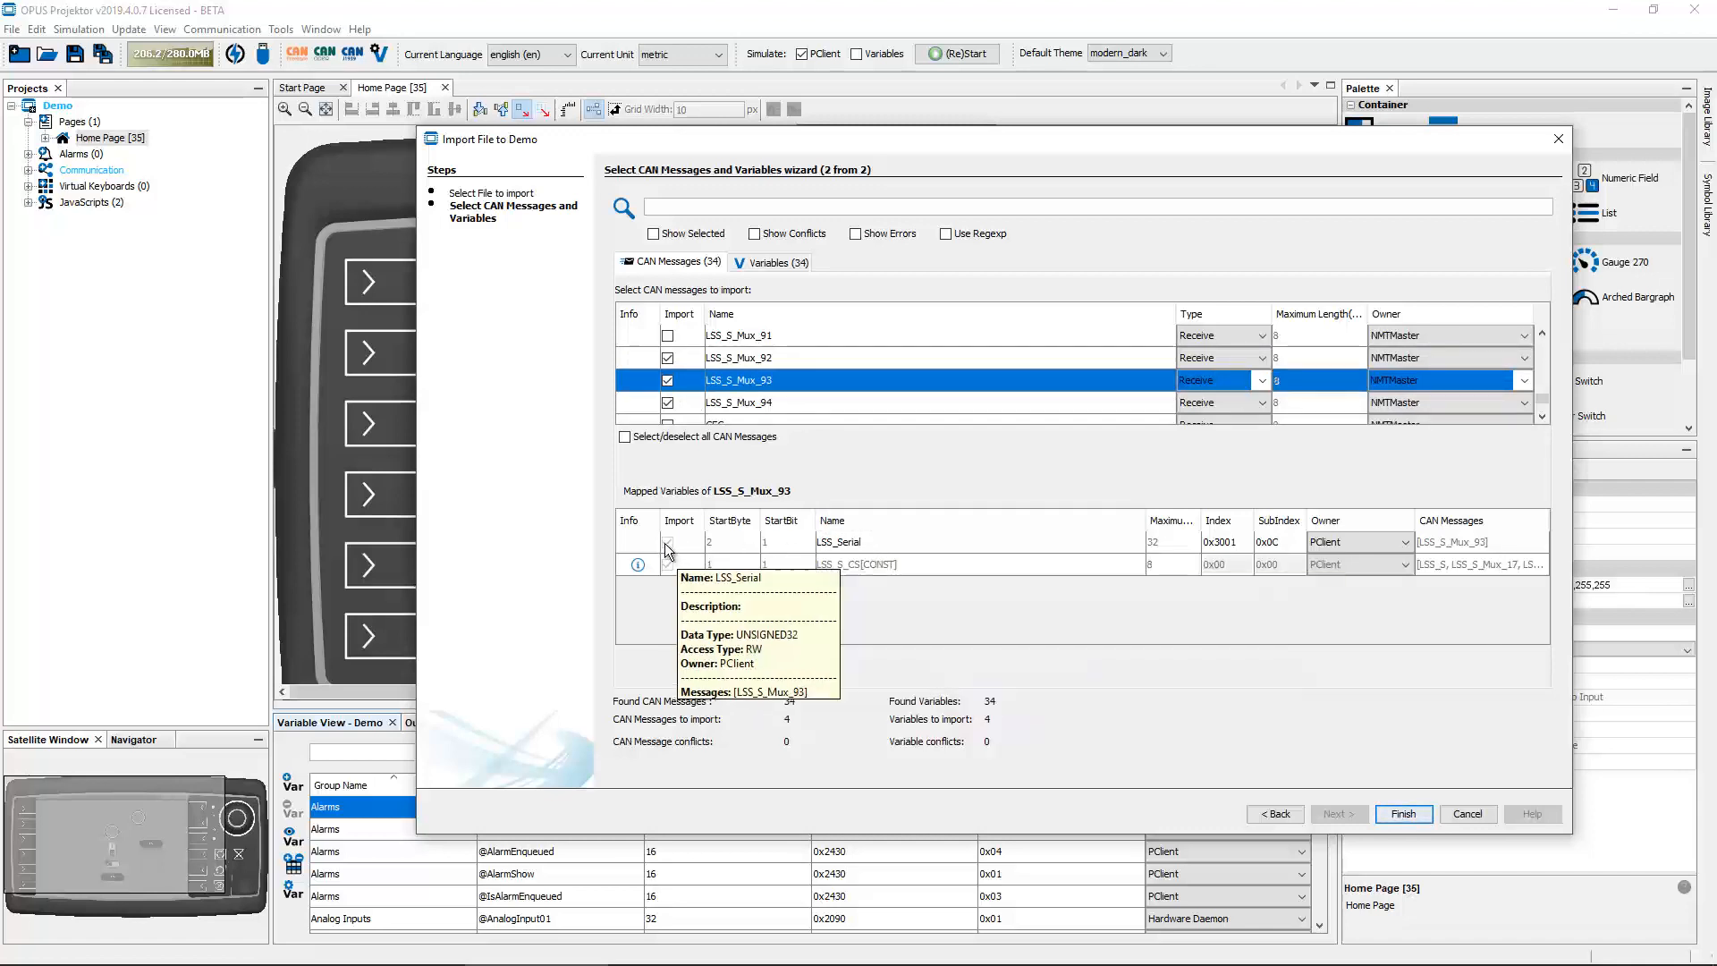
{"action": "mouse_move", "coordinate": [764, 379]}
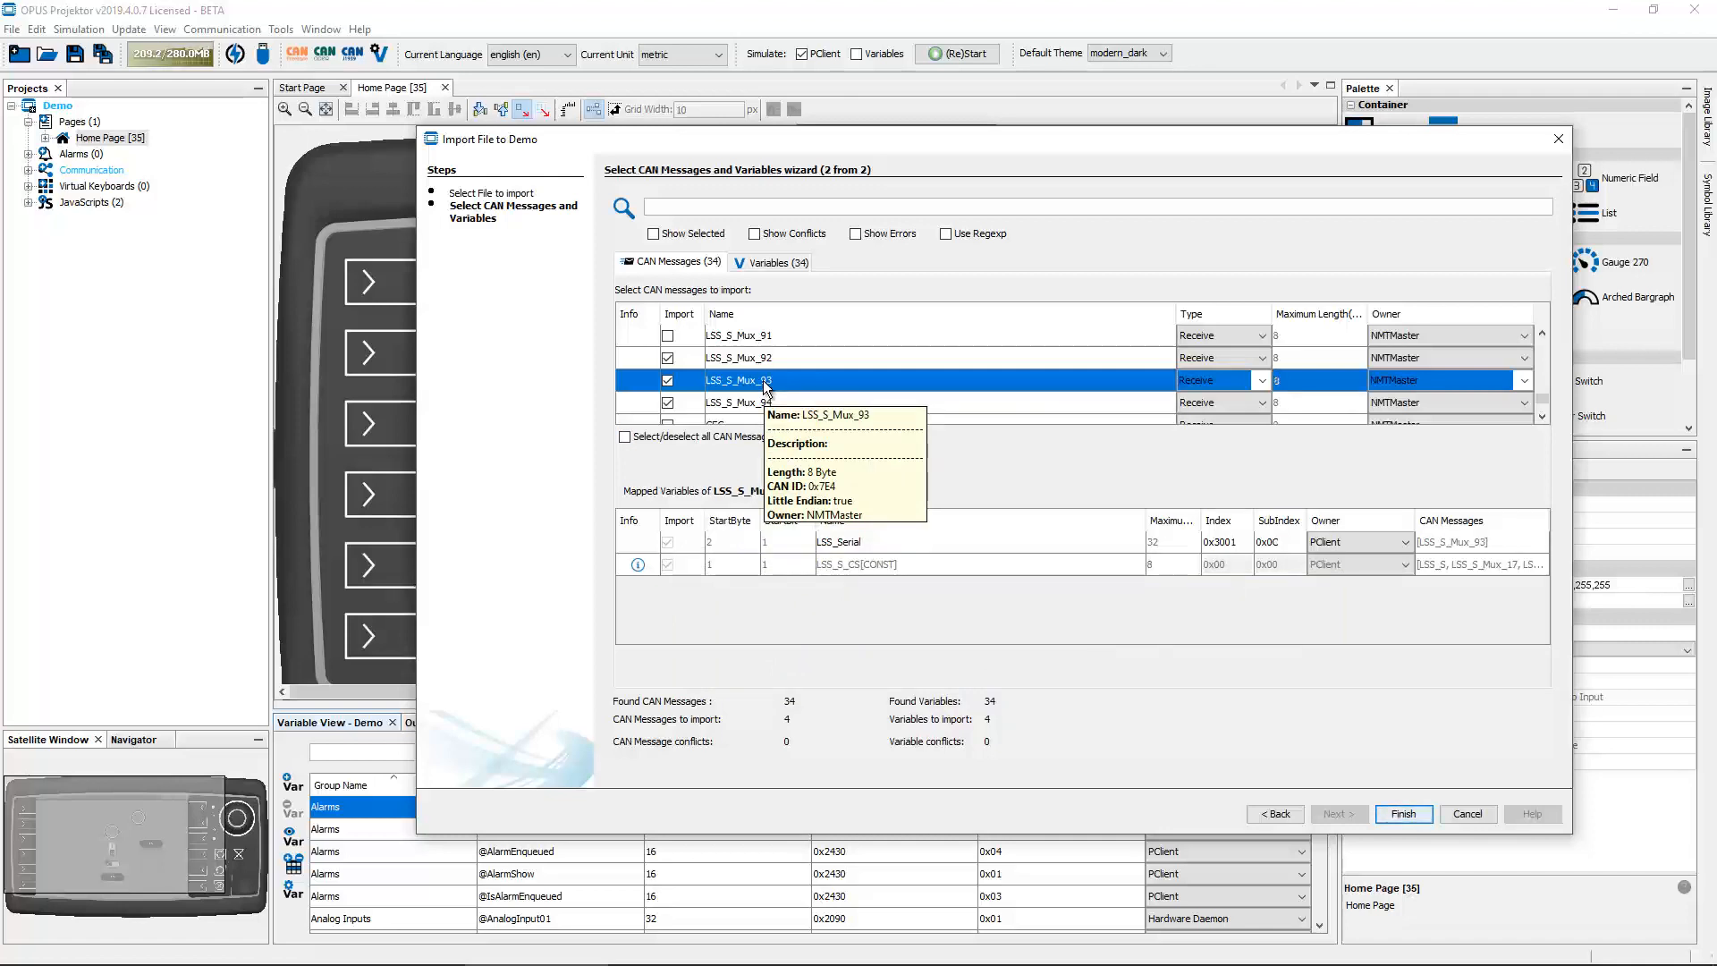
{"action": "left_click", "coordinate": [771, 263]}
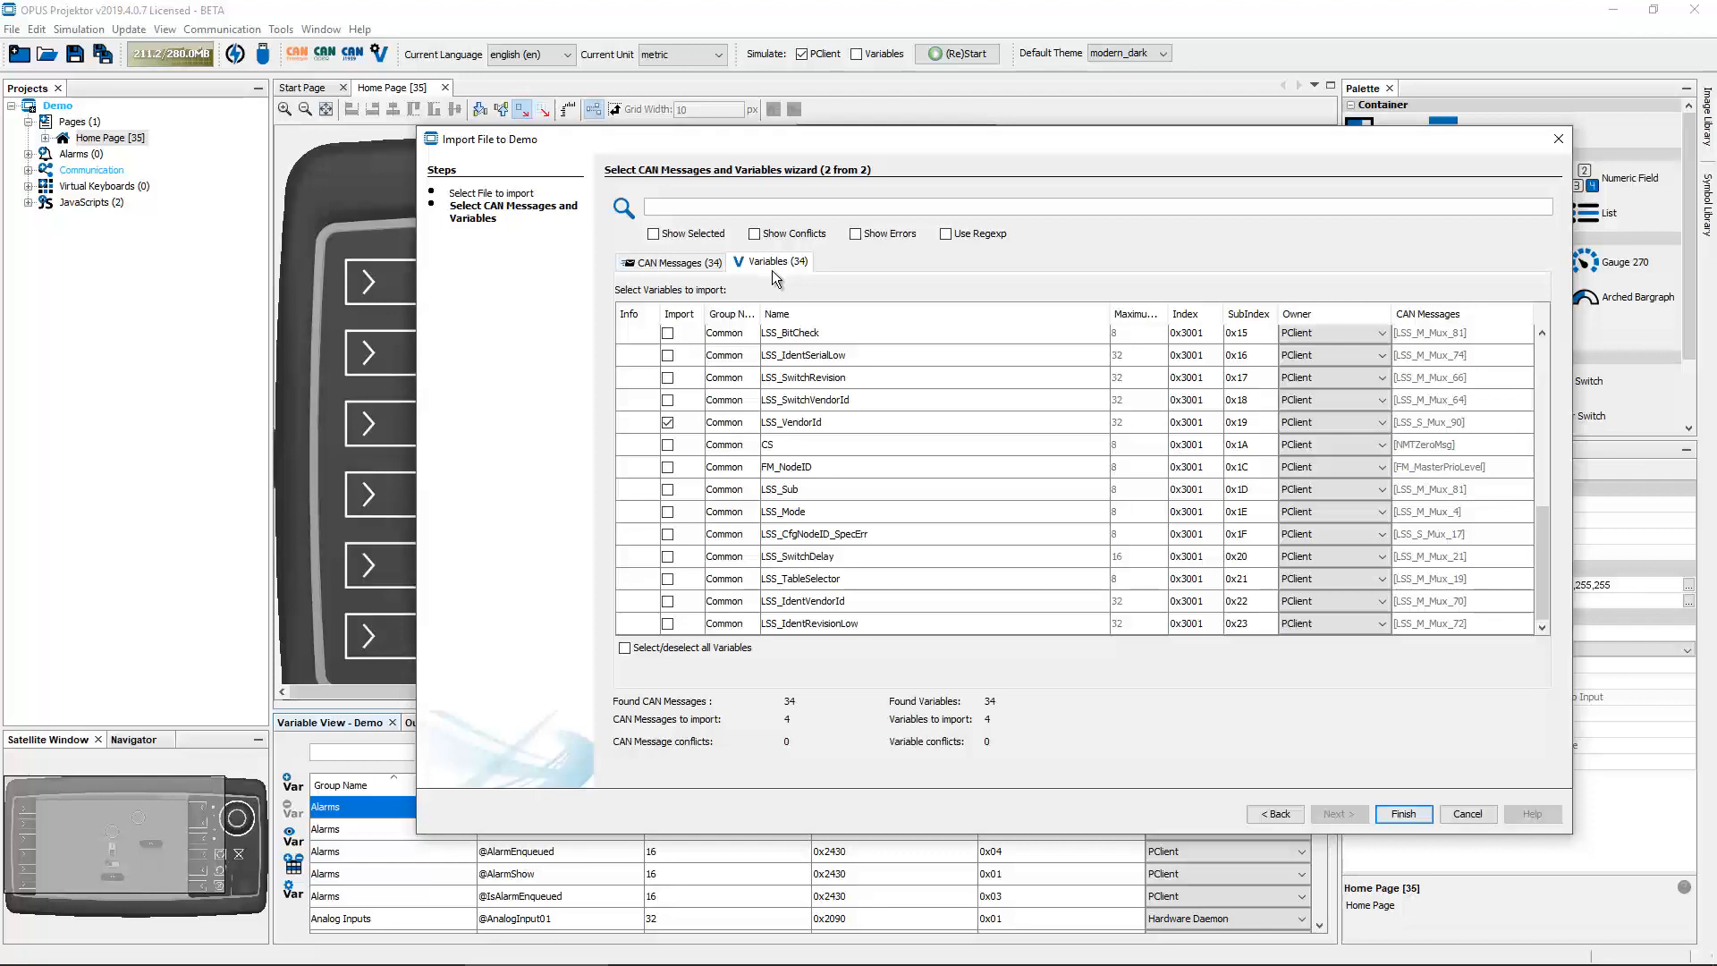
- Mark the variable LSS_BitCheck for import, checking the CAN messages list before returning to the variables list
{"action": "left_click", "coordinate": [667, 333]}
{"action": "mouse_move", "coordinate": [764, 377]}
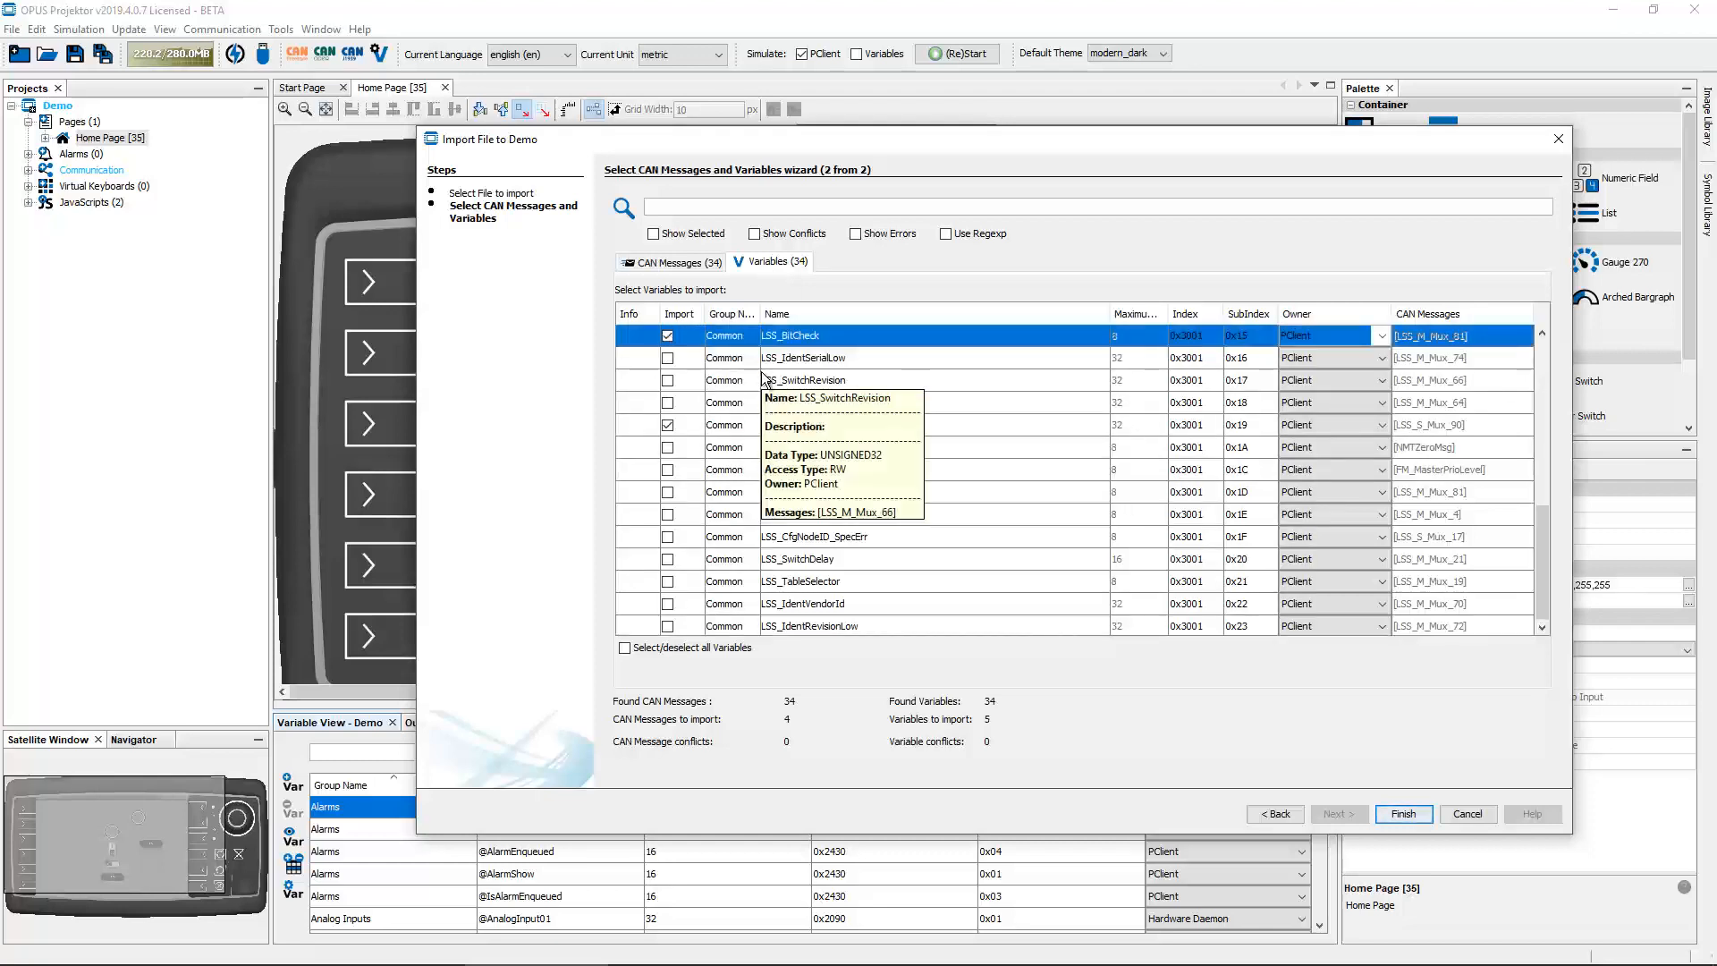
{"action": "left_click", "coordinate": [685, 260]}
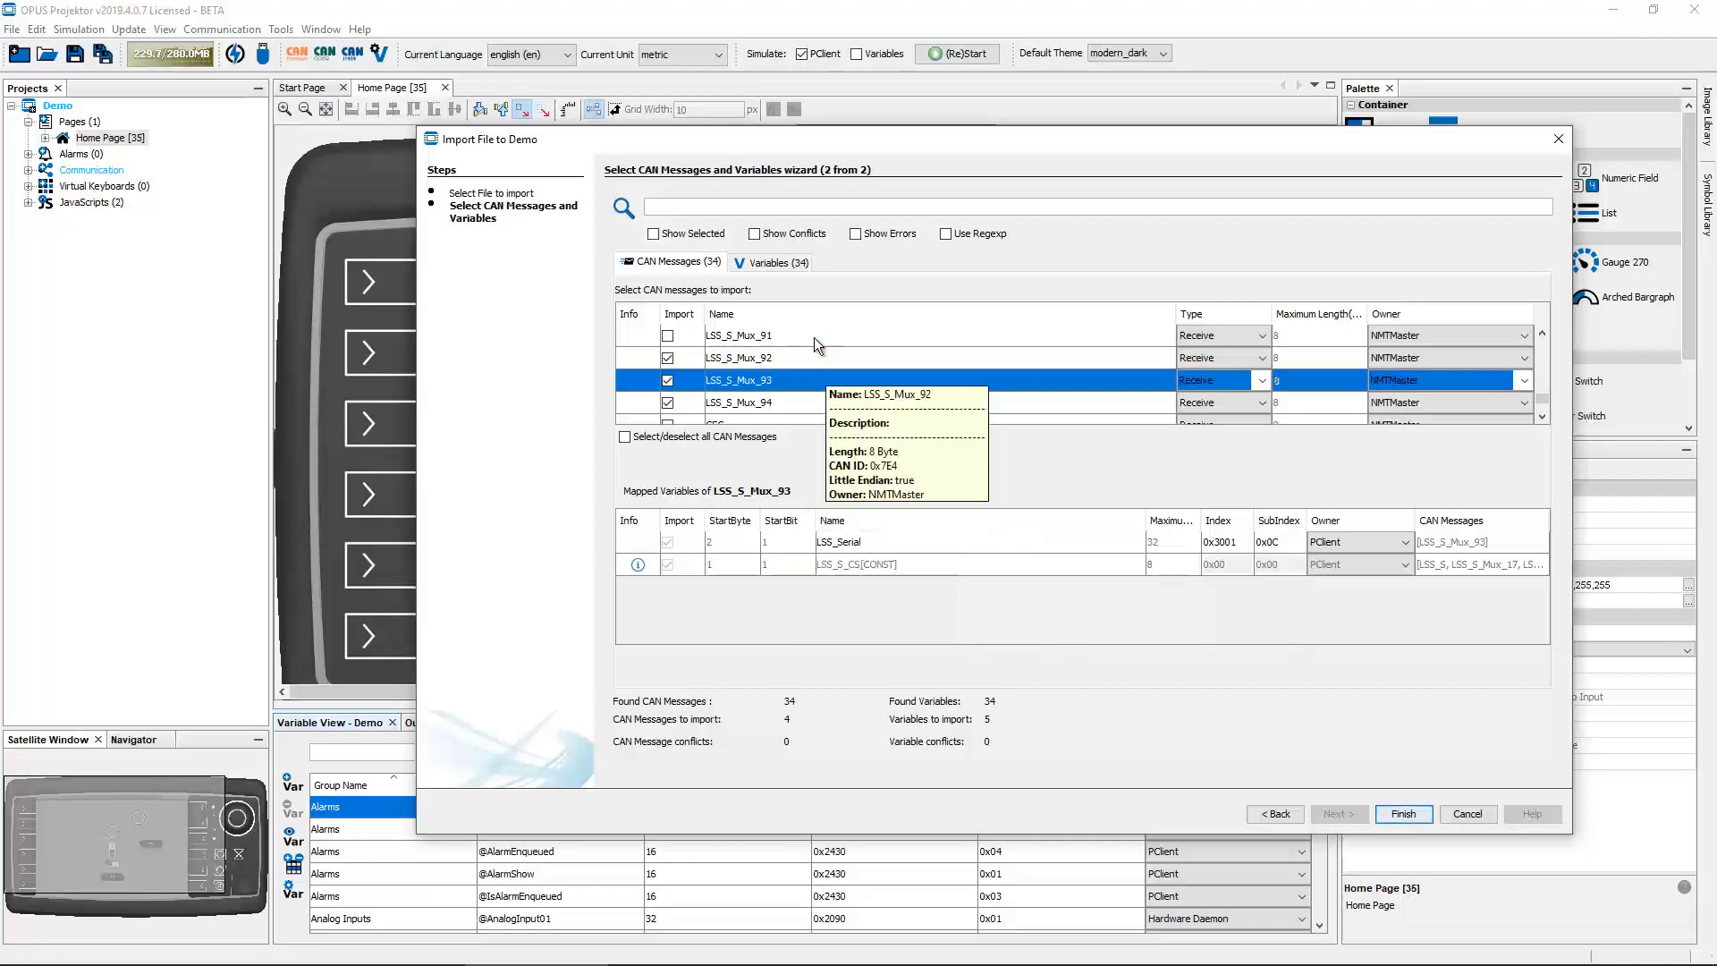
{"action": "left_click", "coordinate": [775, 263]}
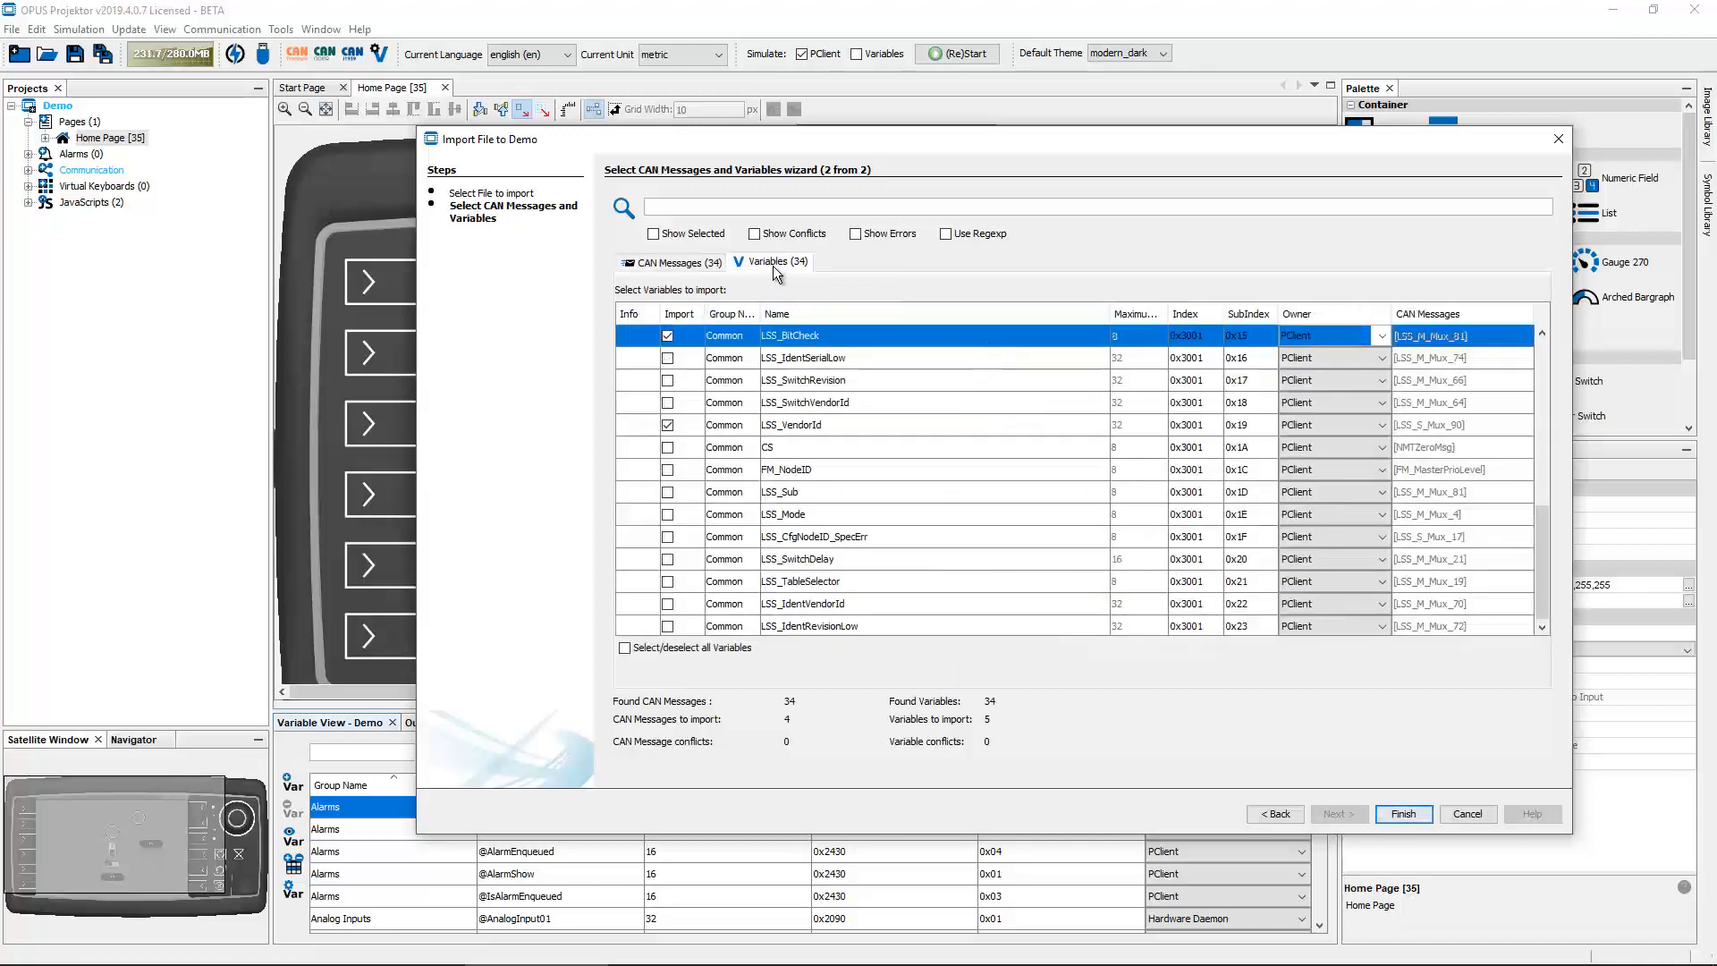
- Filter the variables by "Serial", unmark LSS_Serial for import, and check its CAN message LSS_S_Mux_93
{"action": "left_click", "coordinate": [752, 211]}
{"action": "type", "text": "Serial"}
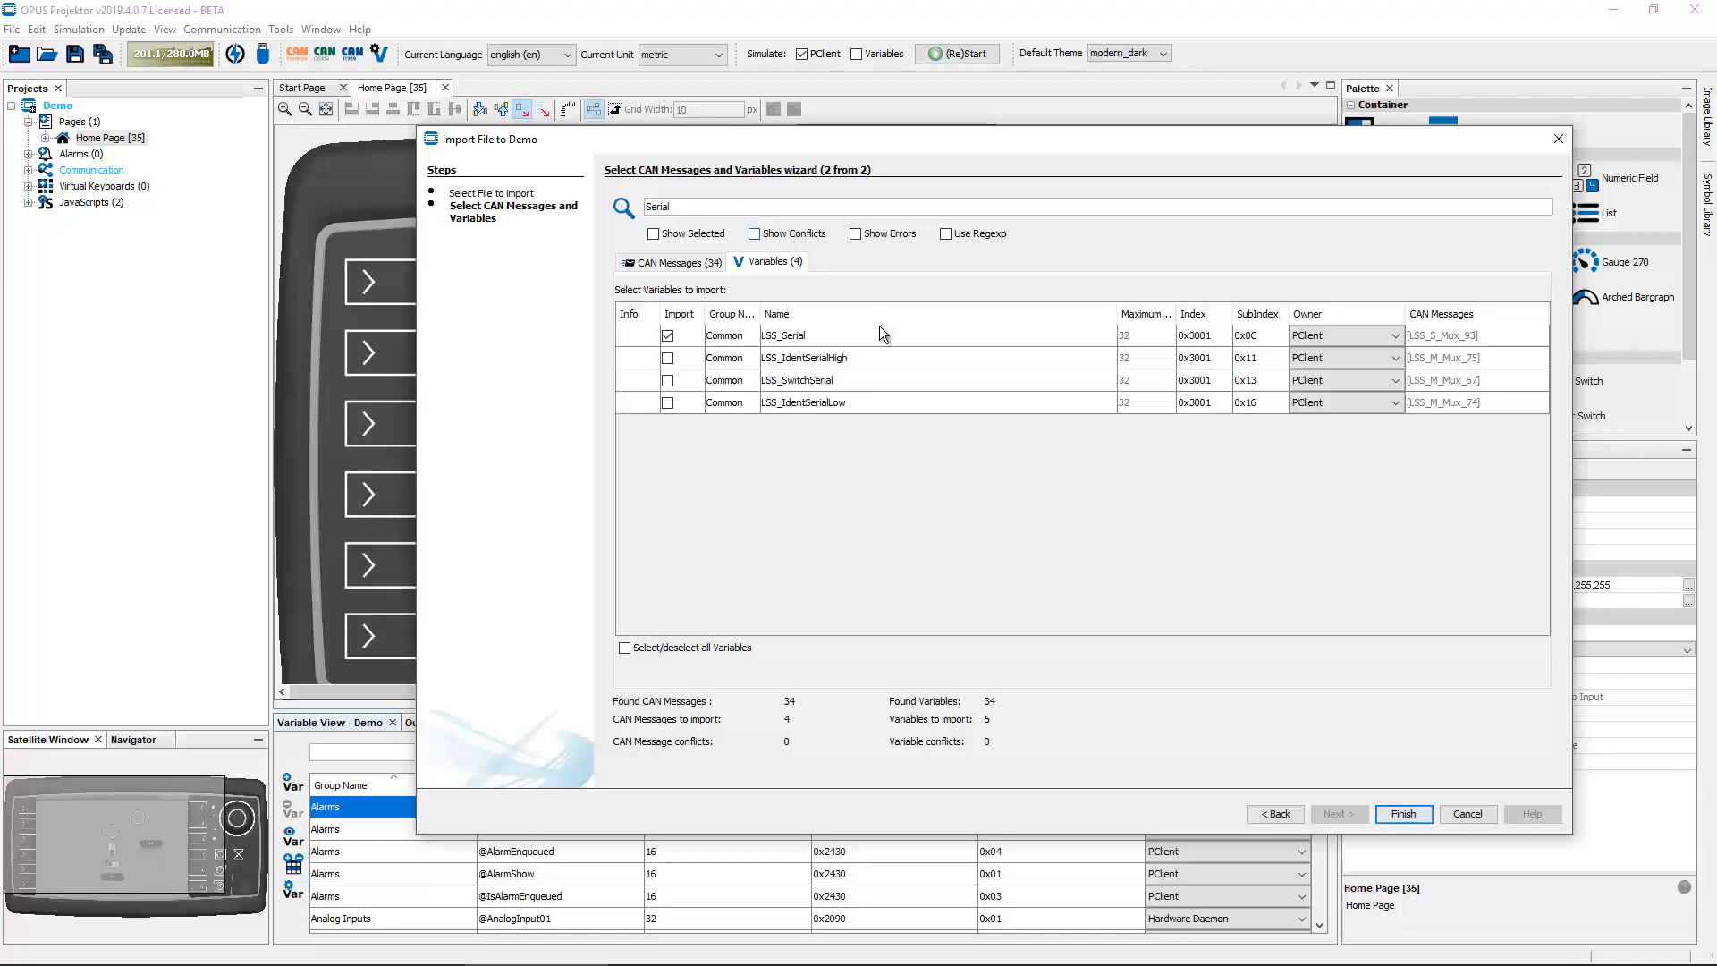
{"action": "left_click", "coordinate": [819, 340]}
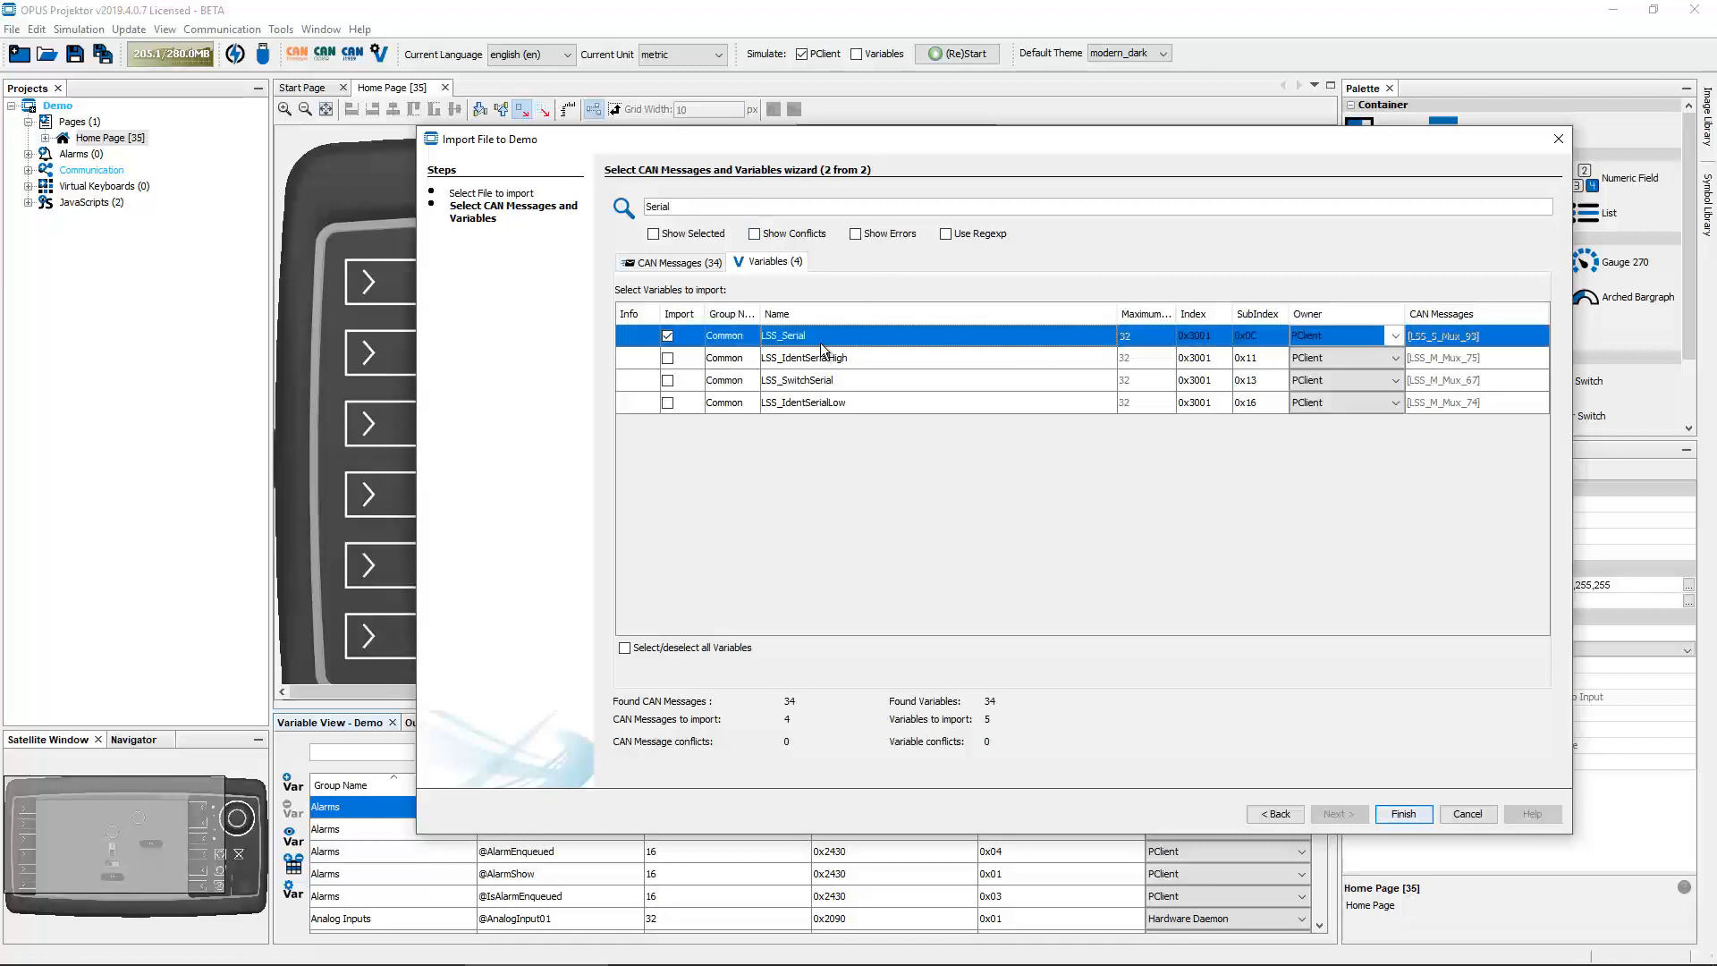
{"action": "left_click", "coordinate": [668, 336]}
{"action": "left_click", "coordinate": [684, 261]}
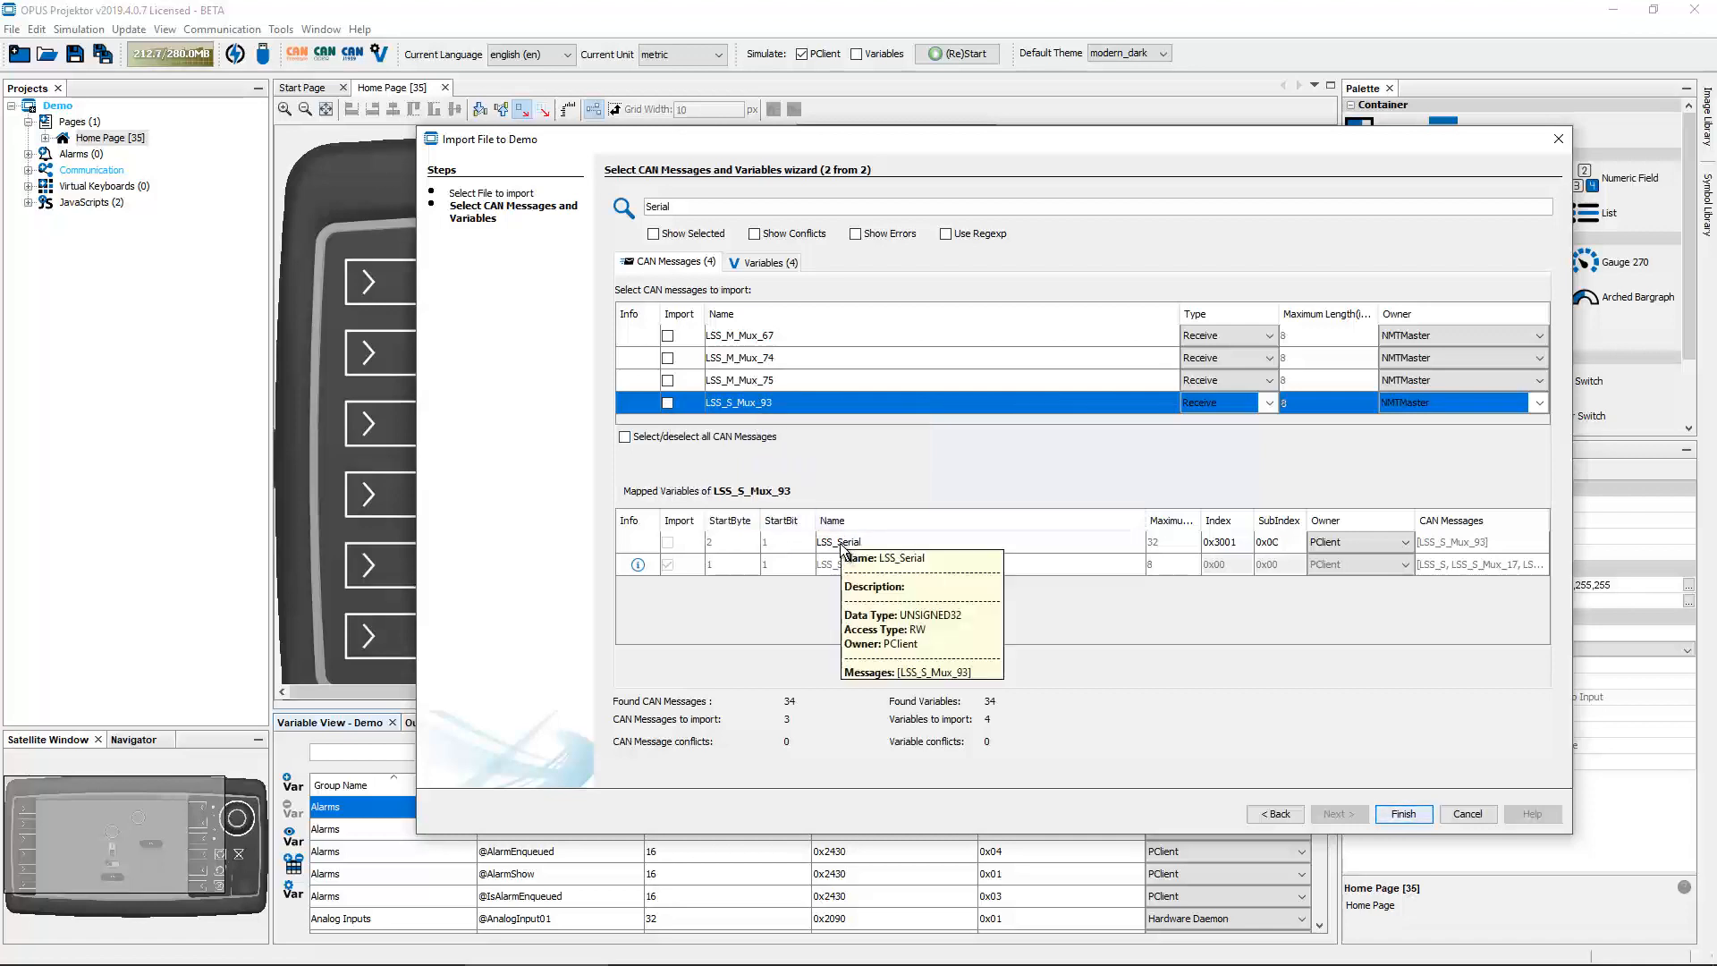
- Mark the CAN message LSS_S_Mux_93 for import again and clear the search filter
{"action": "left_click", "coordinate": [667, 404]}
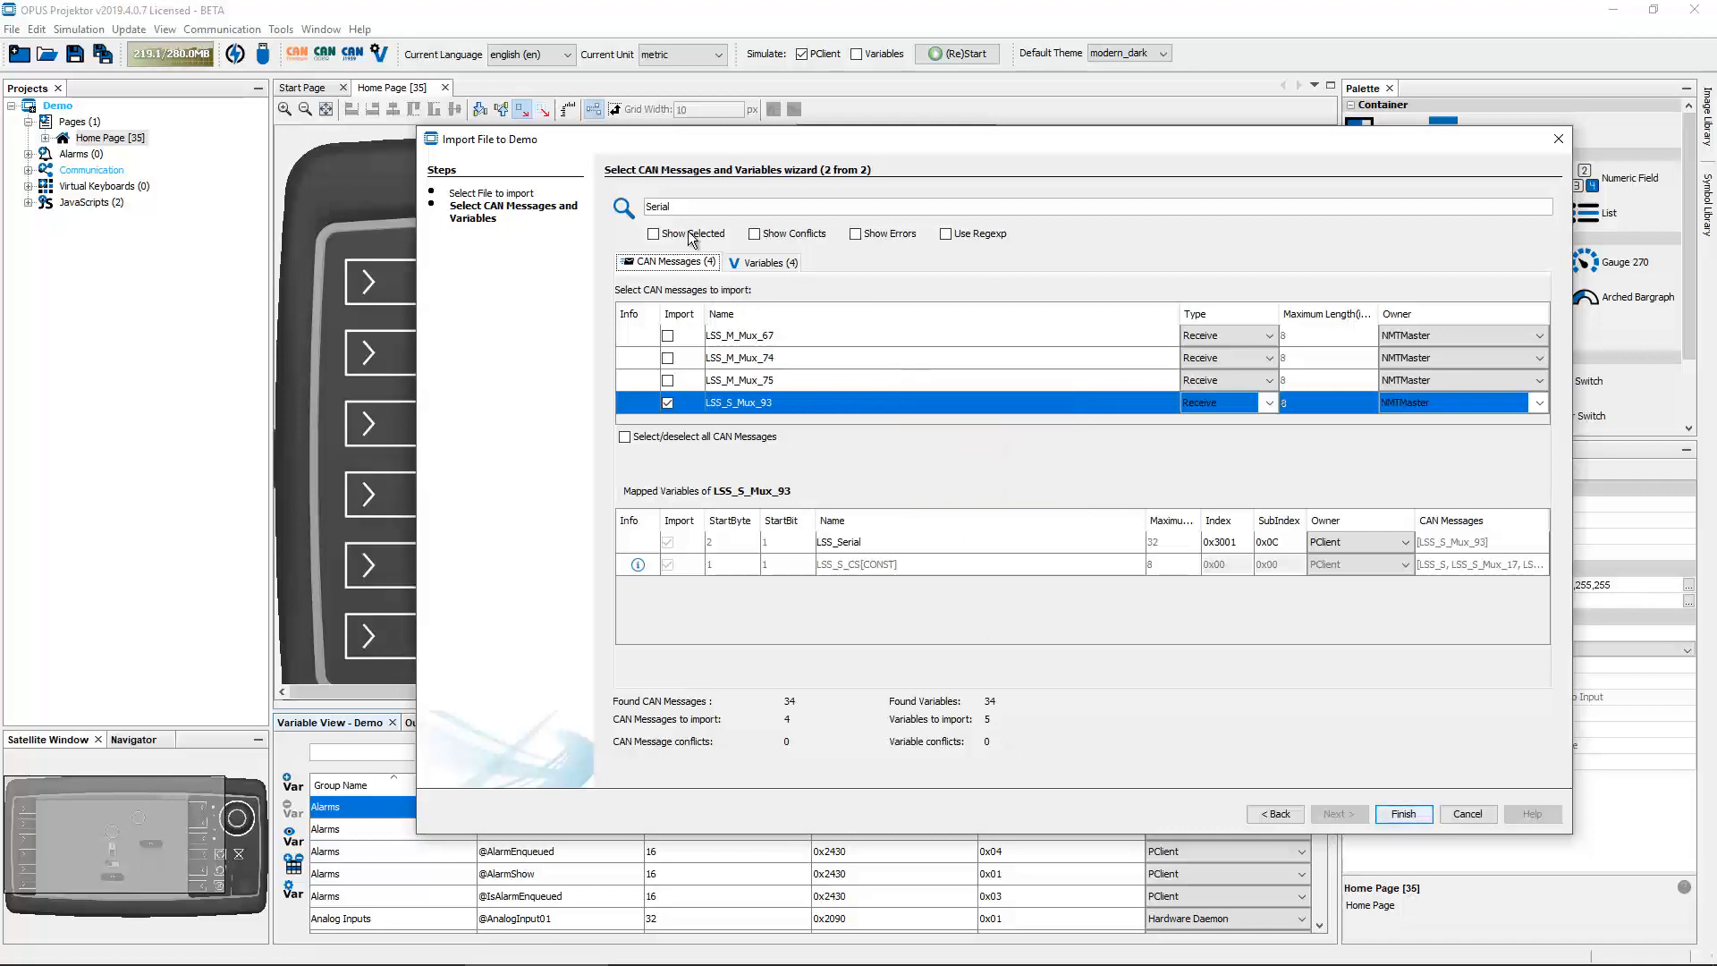
{"action": "left_click_drag", "start_coordinate": [705, 212], "coordinate": [498, 193]}
{"action": "key", "text": "BackSpace"}
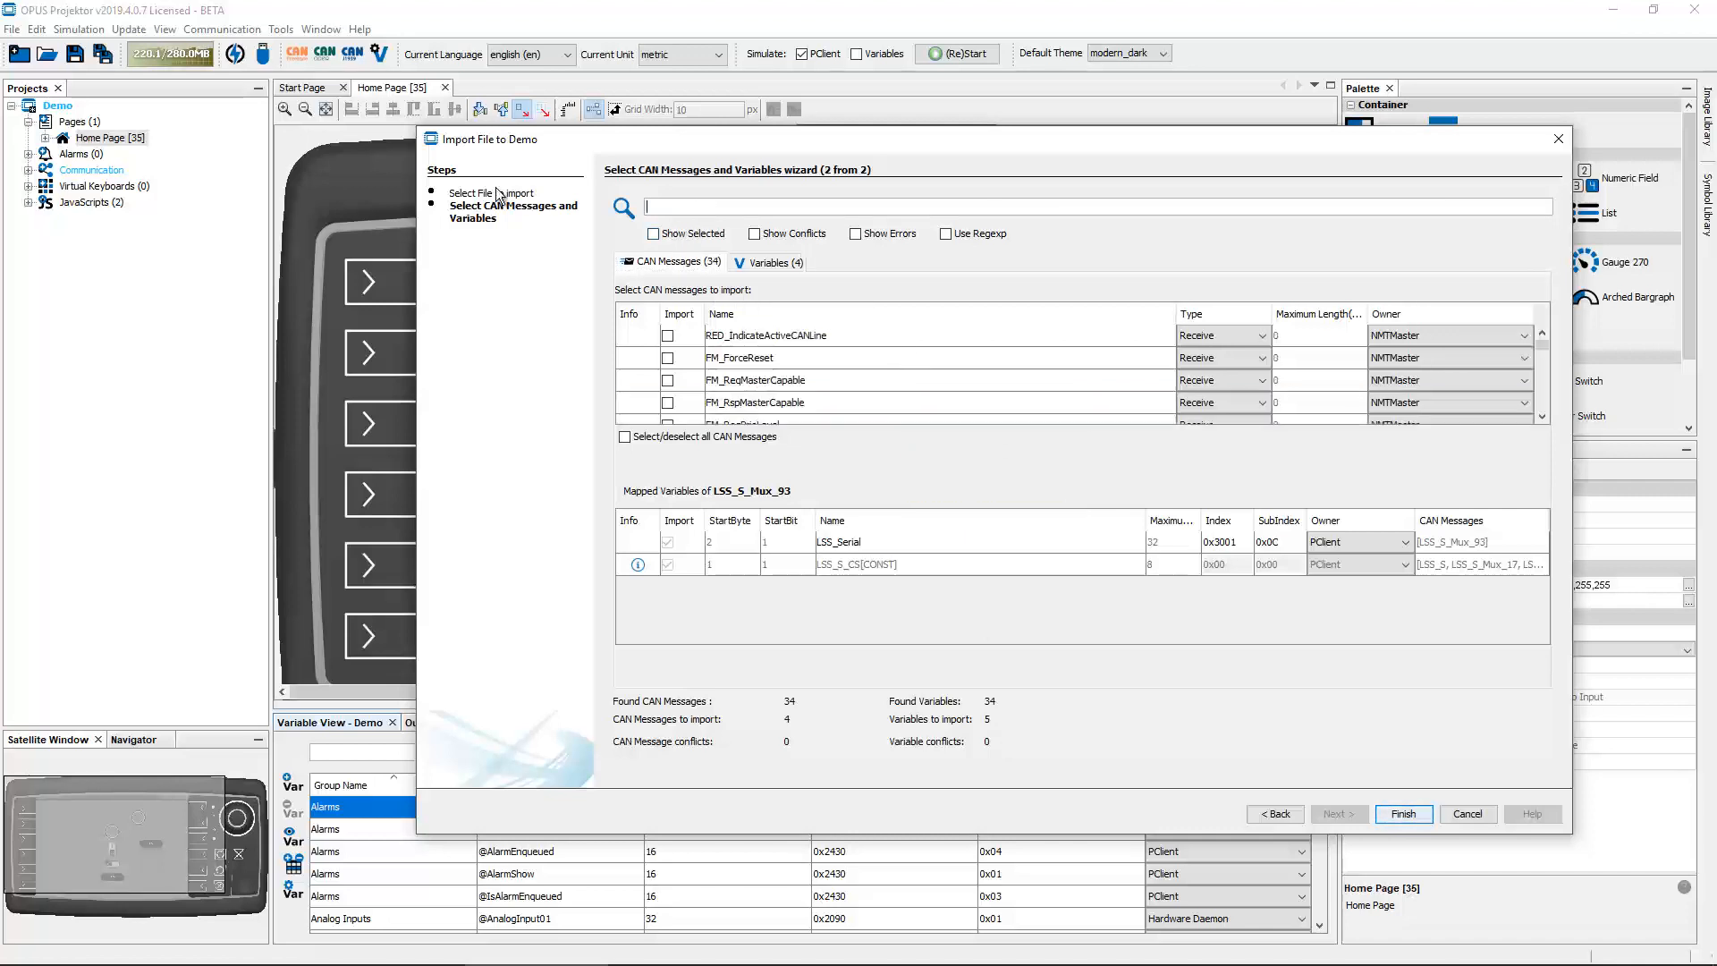
- Select the CAN message NMTZeroMsg for import and inspect its mapped variables
{"action": "scroll", "coordinate": [814, 376], "scroll_direction": "down", "scroll_amount": 5}
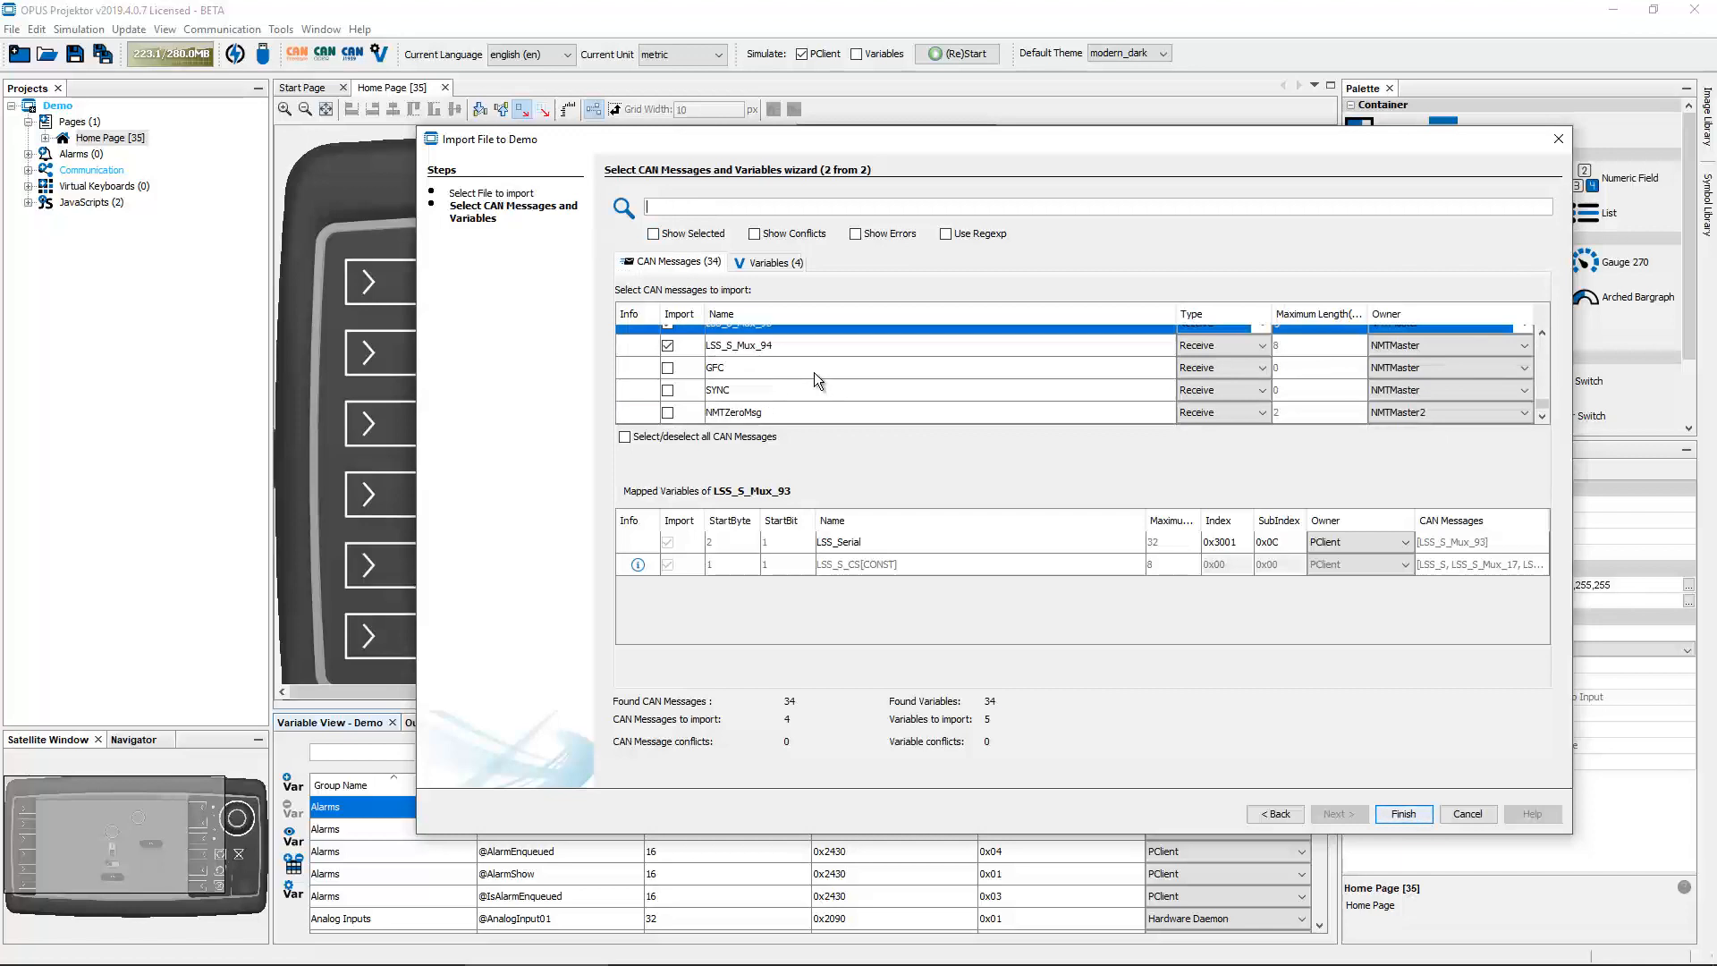
{"action": "left_click", "coordinate": [667, 413]}
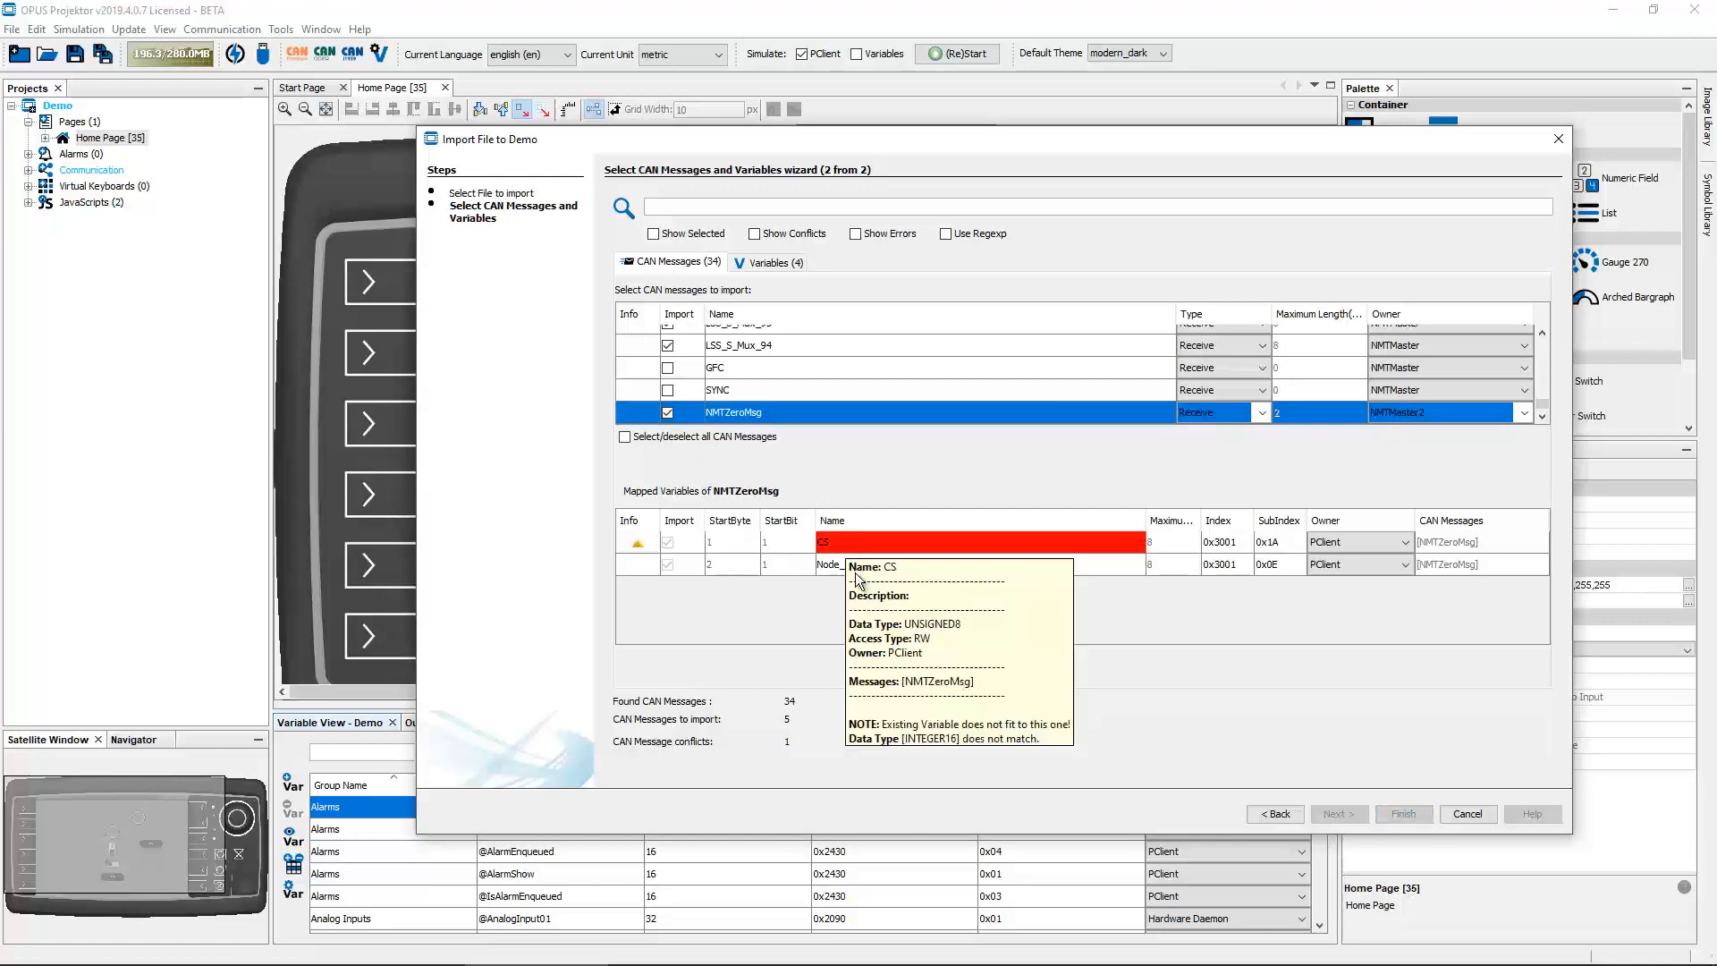
{"action": "mouse_move", "coordinate": [857, 571]}
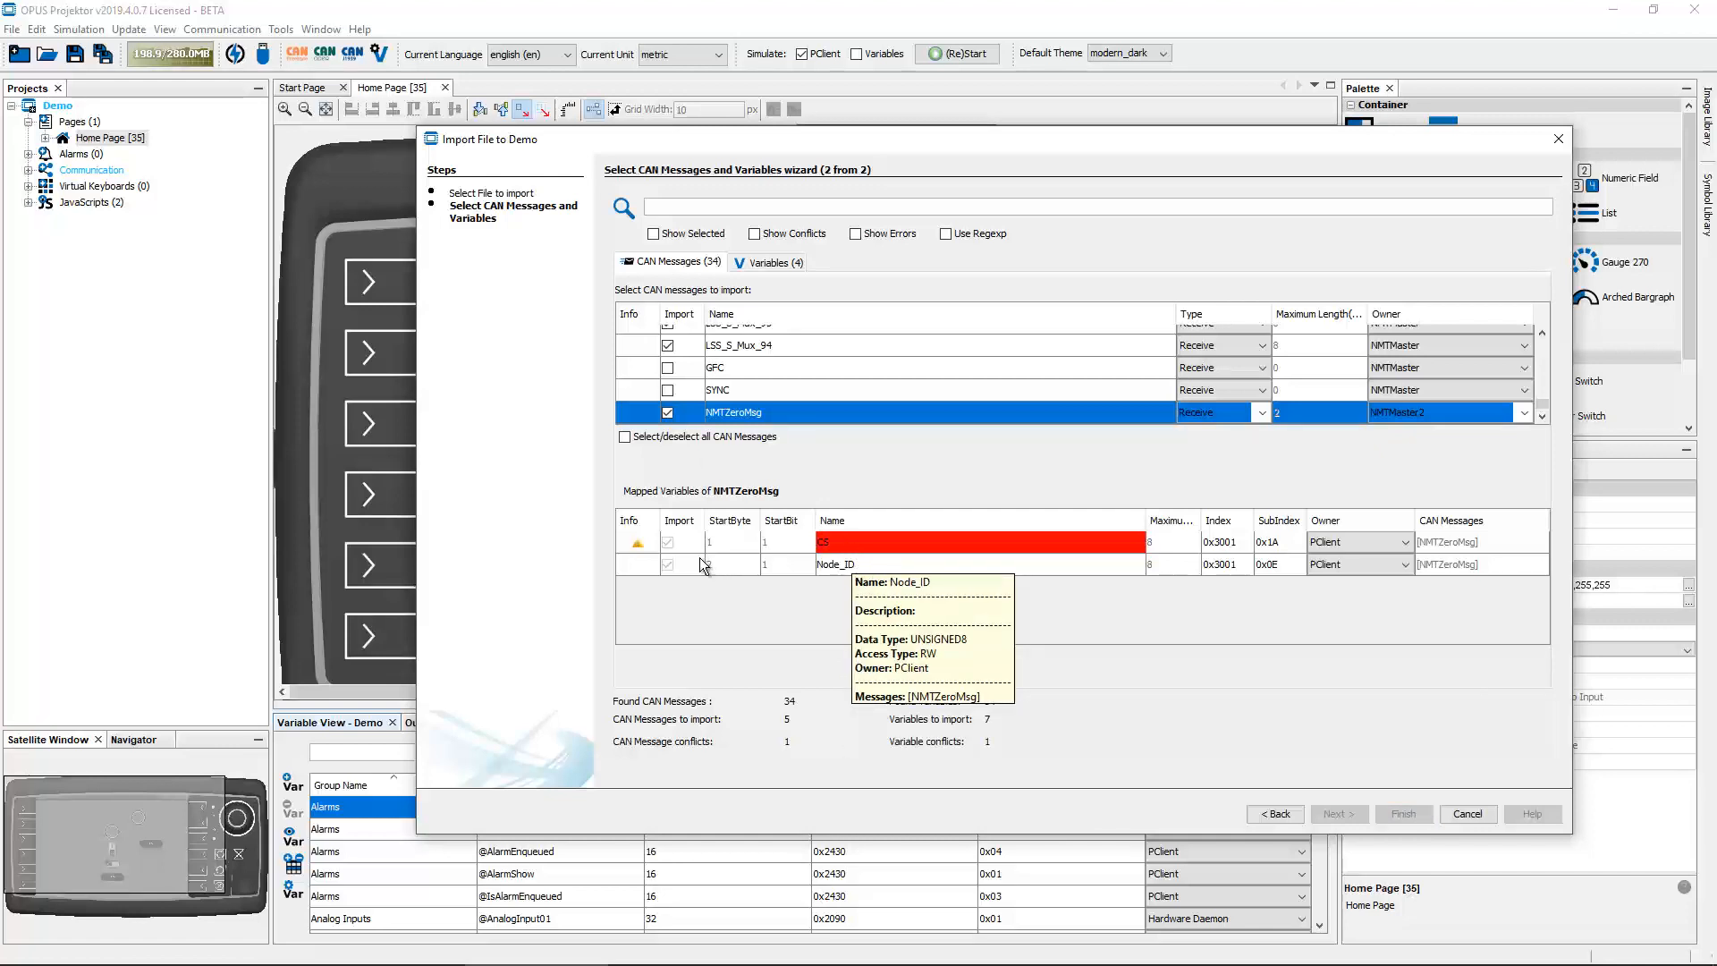
{"action": "mouse_move", "coordinate": [679, 546]}
- Examine the conflict details of the mapped variable CS and cancel the import
{"action": "left_click", "coordinate": [888, 541]}
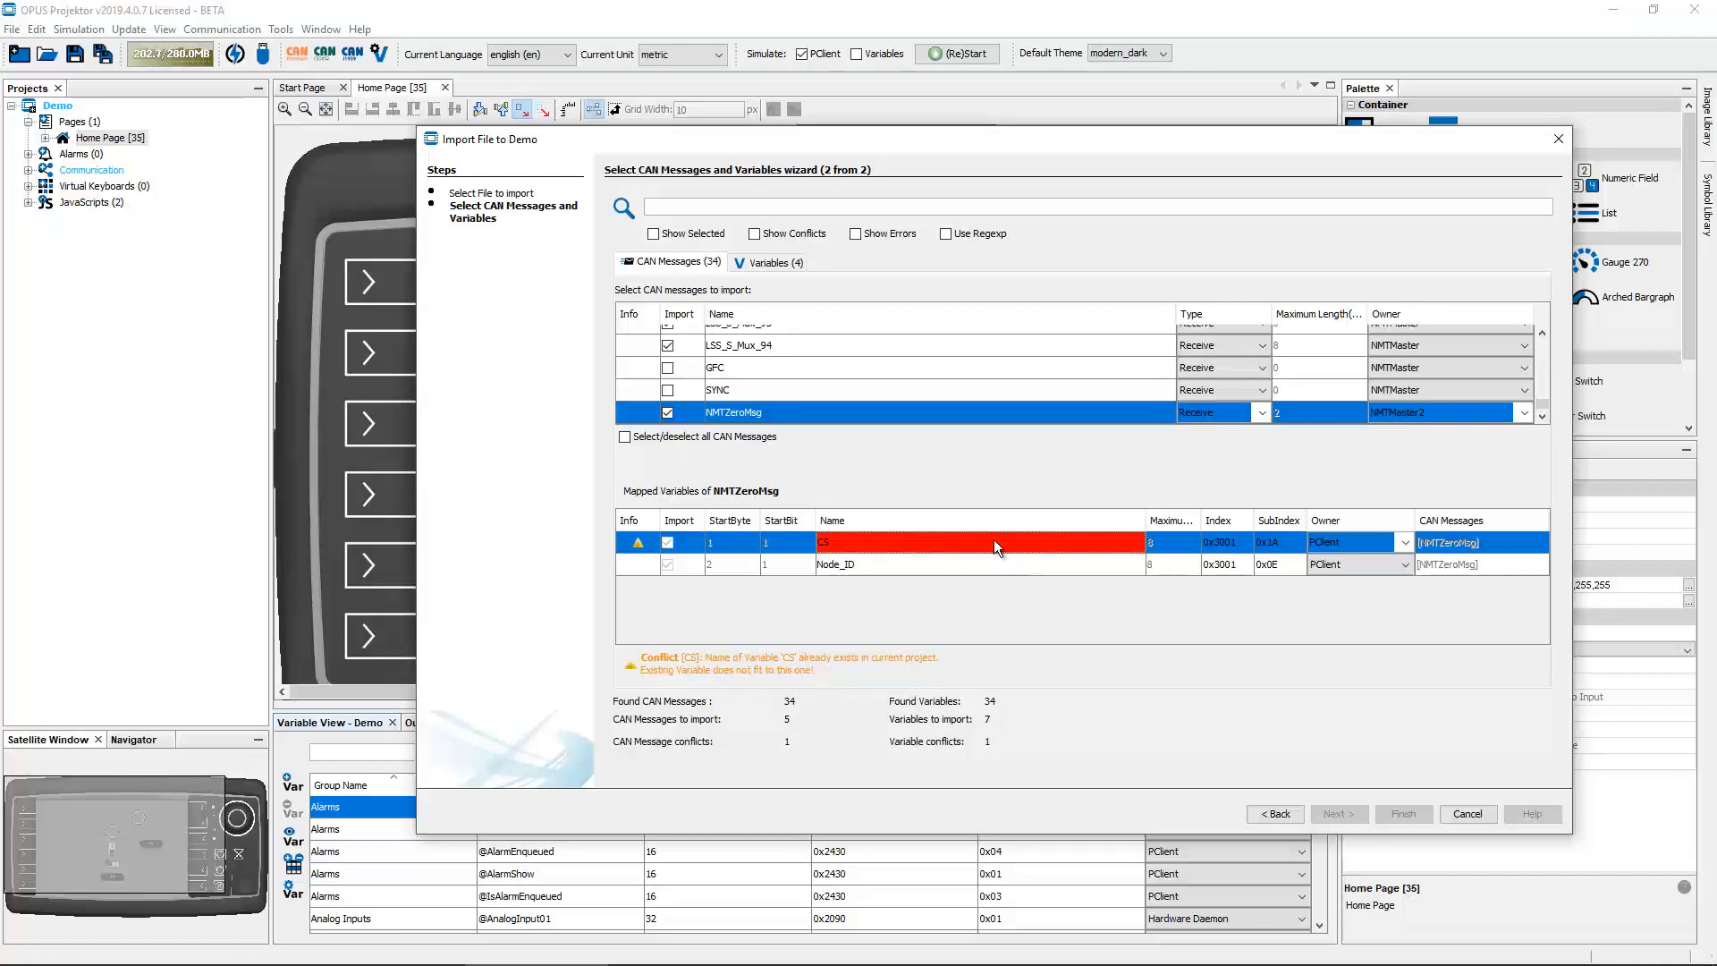
{"action": "mouse_move", "coordinate": [994, 546]}
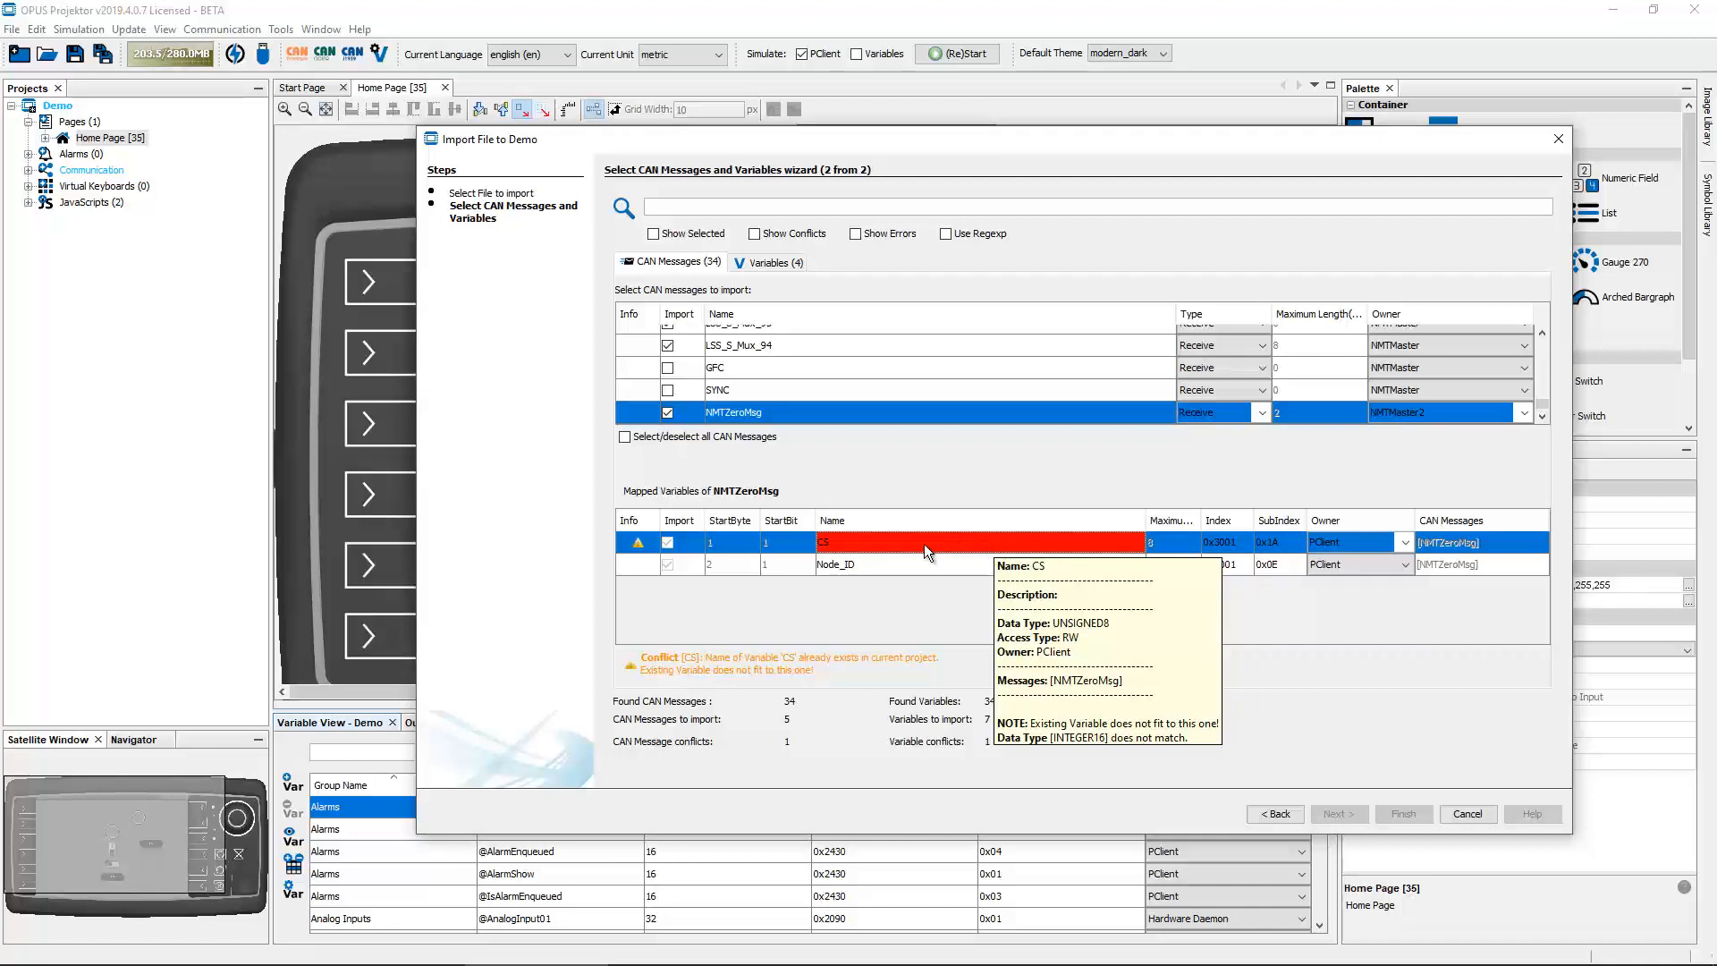
{"action": "double_click", "coordinate": [872, 543]}
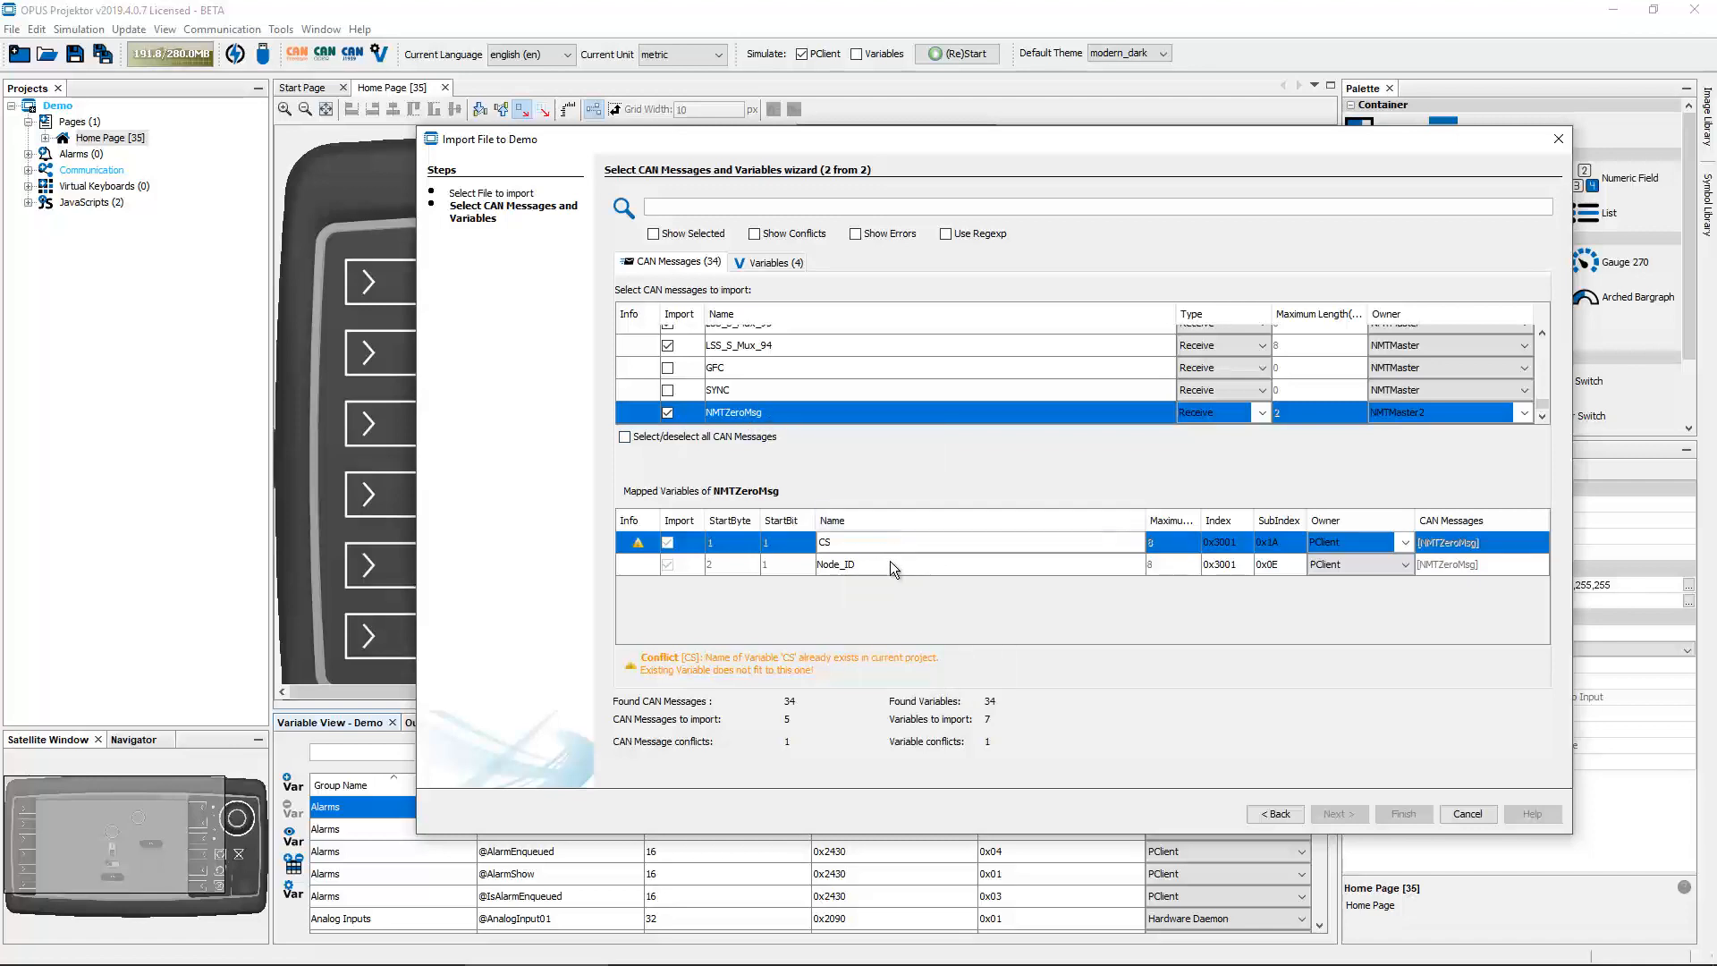
{"action": "left_click", "coordinate": [1449, 818]}
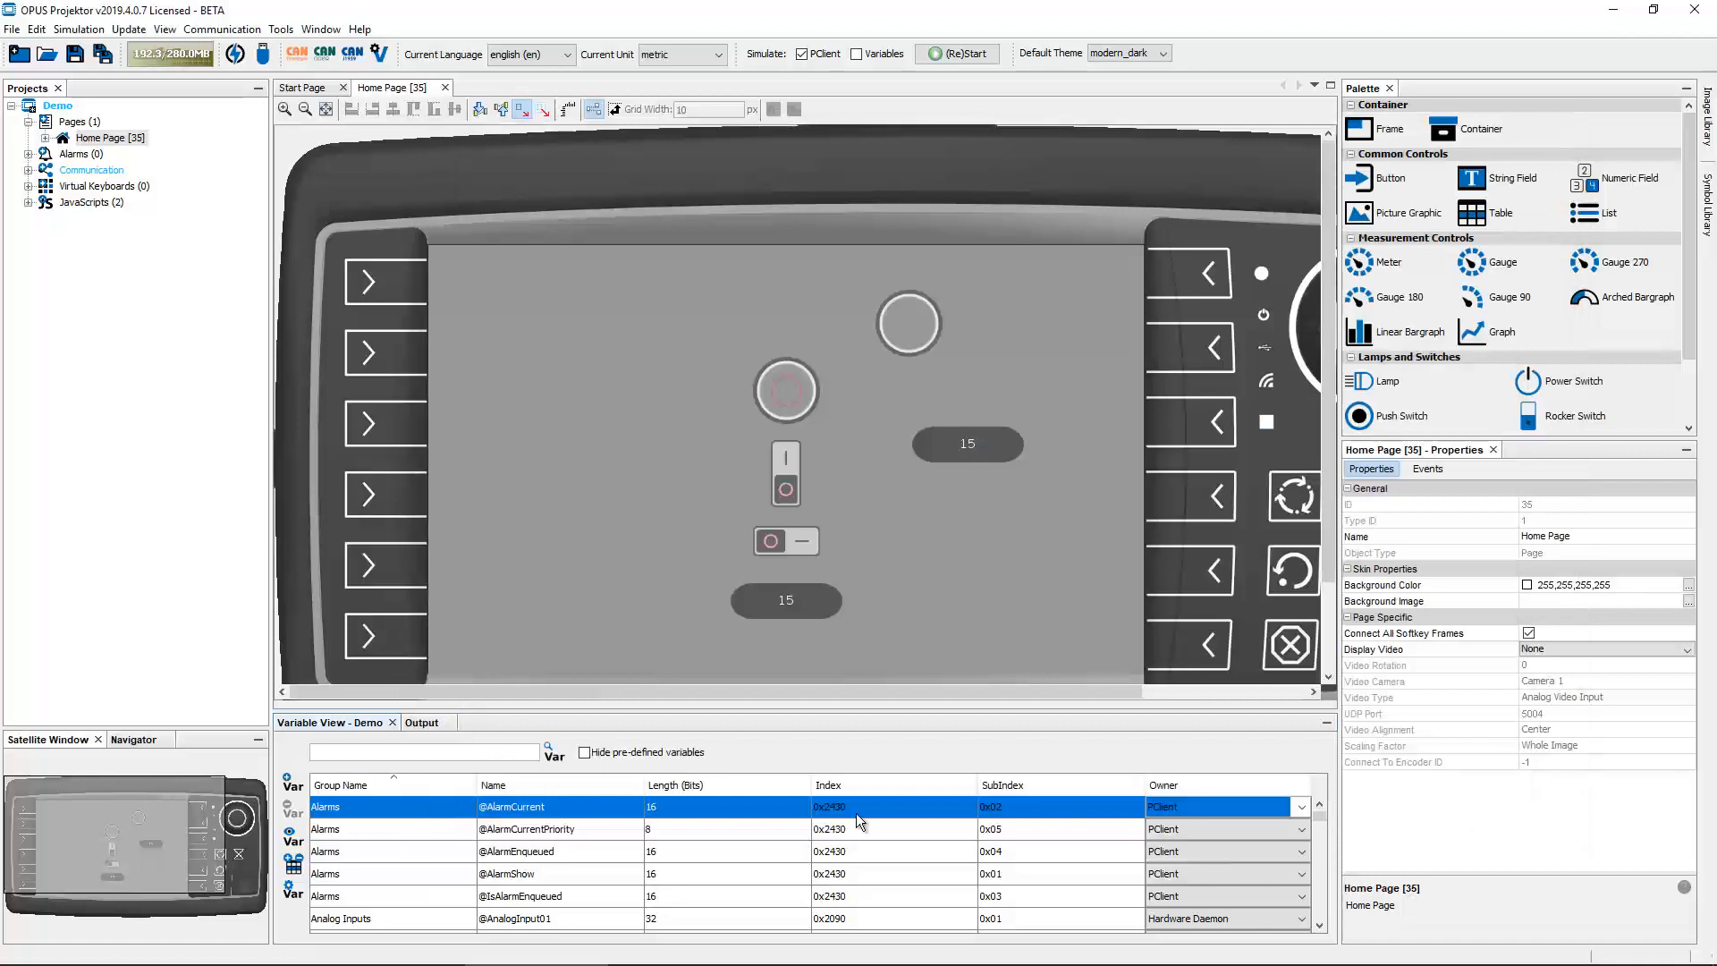
- Hide the pre-defined variables and set the data type of the project variable CS to UNSIGNED8
{"action": "left_click", "coordinate": [588, 754]}
{"action": "right_click", "coordinate": [517, 807]}
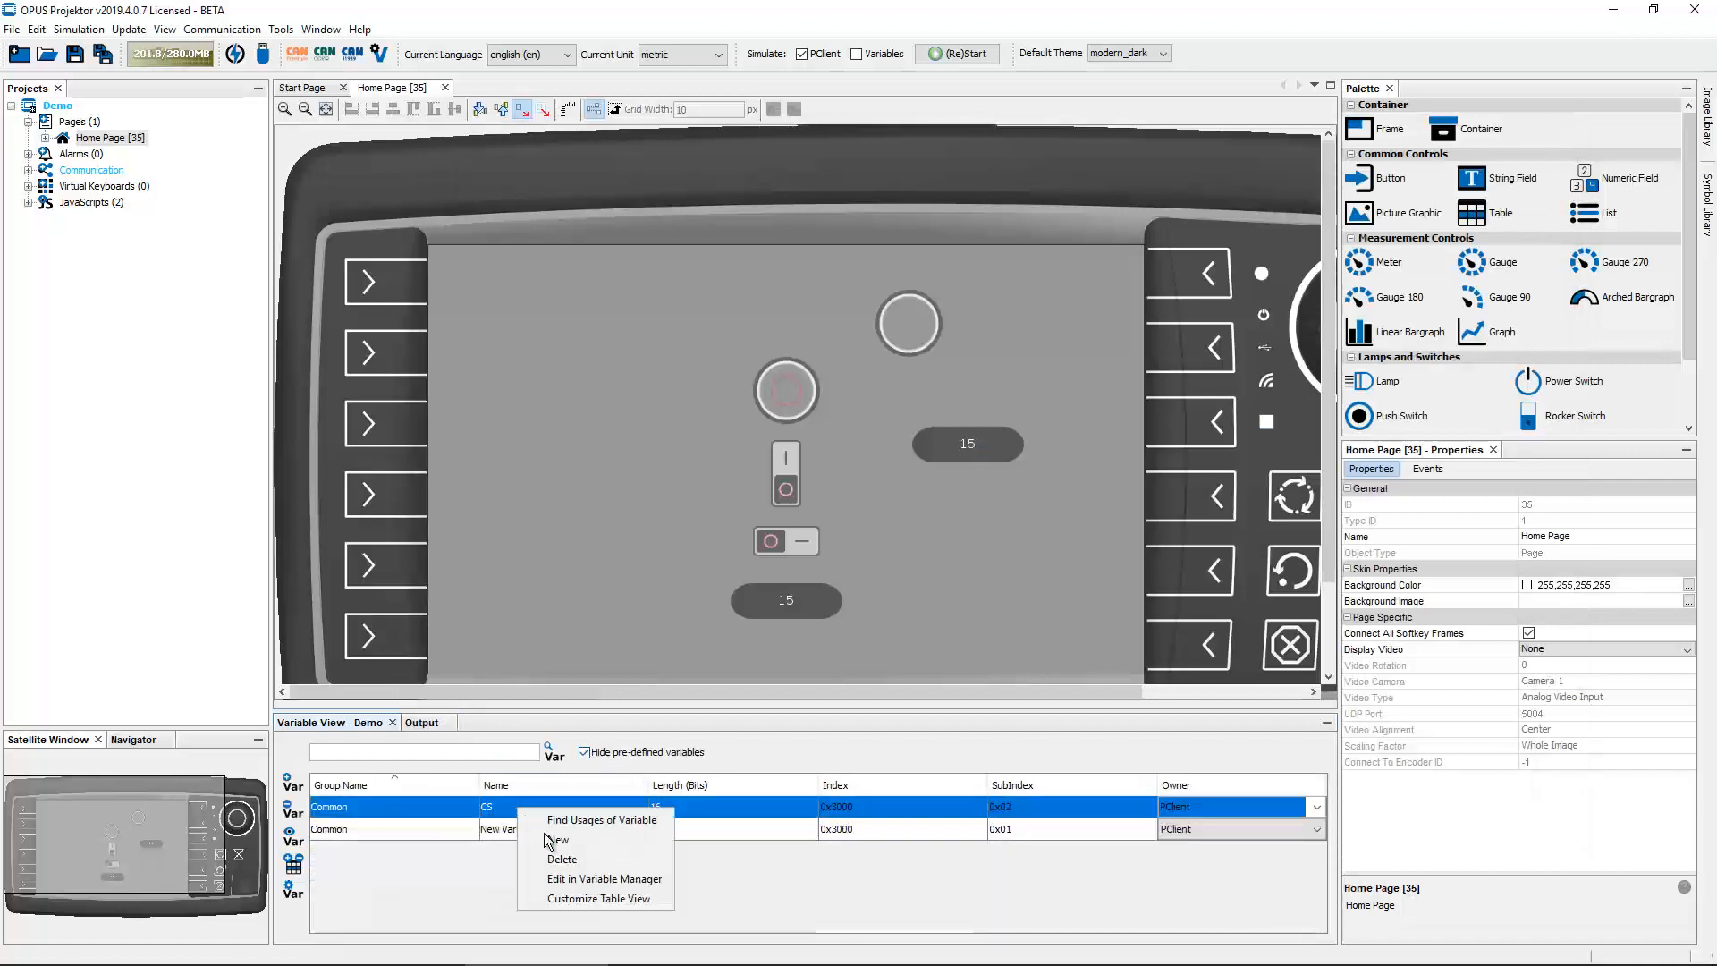
{"action": "left_click", "coordinate": [578, 882]}
{"action": "left_click", "coordinate": [808, 503]}
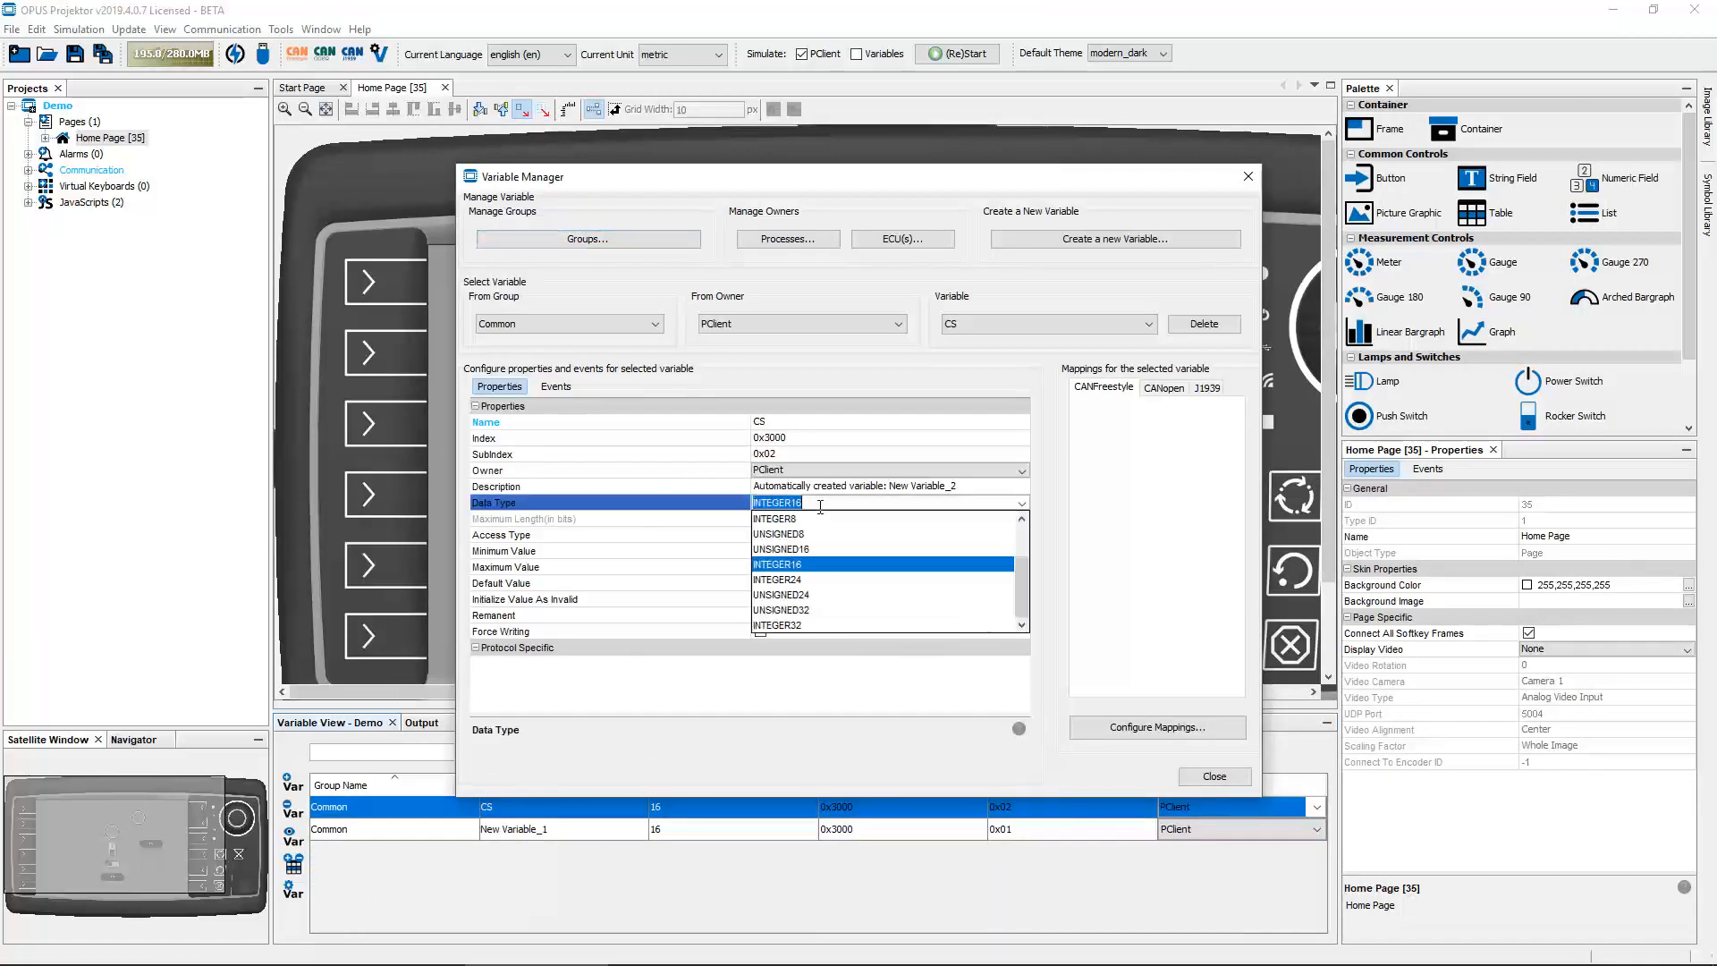
{"action": "left_click", "coordinate": [804, 534]}
{"action": "left_click", "coordinate": [1213, 776]}
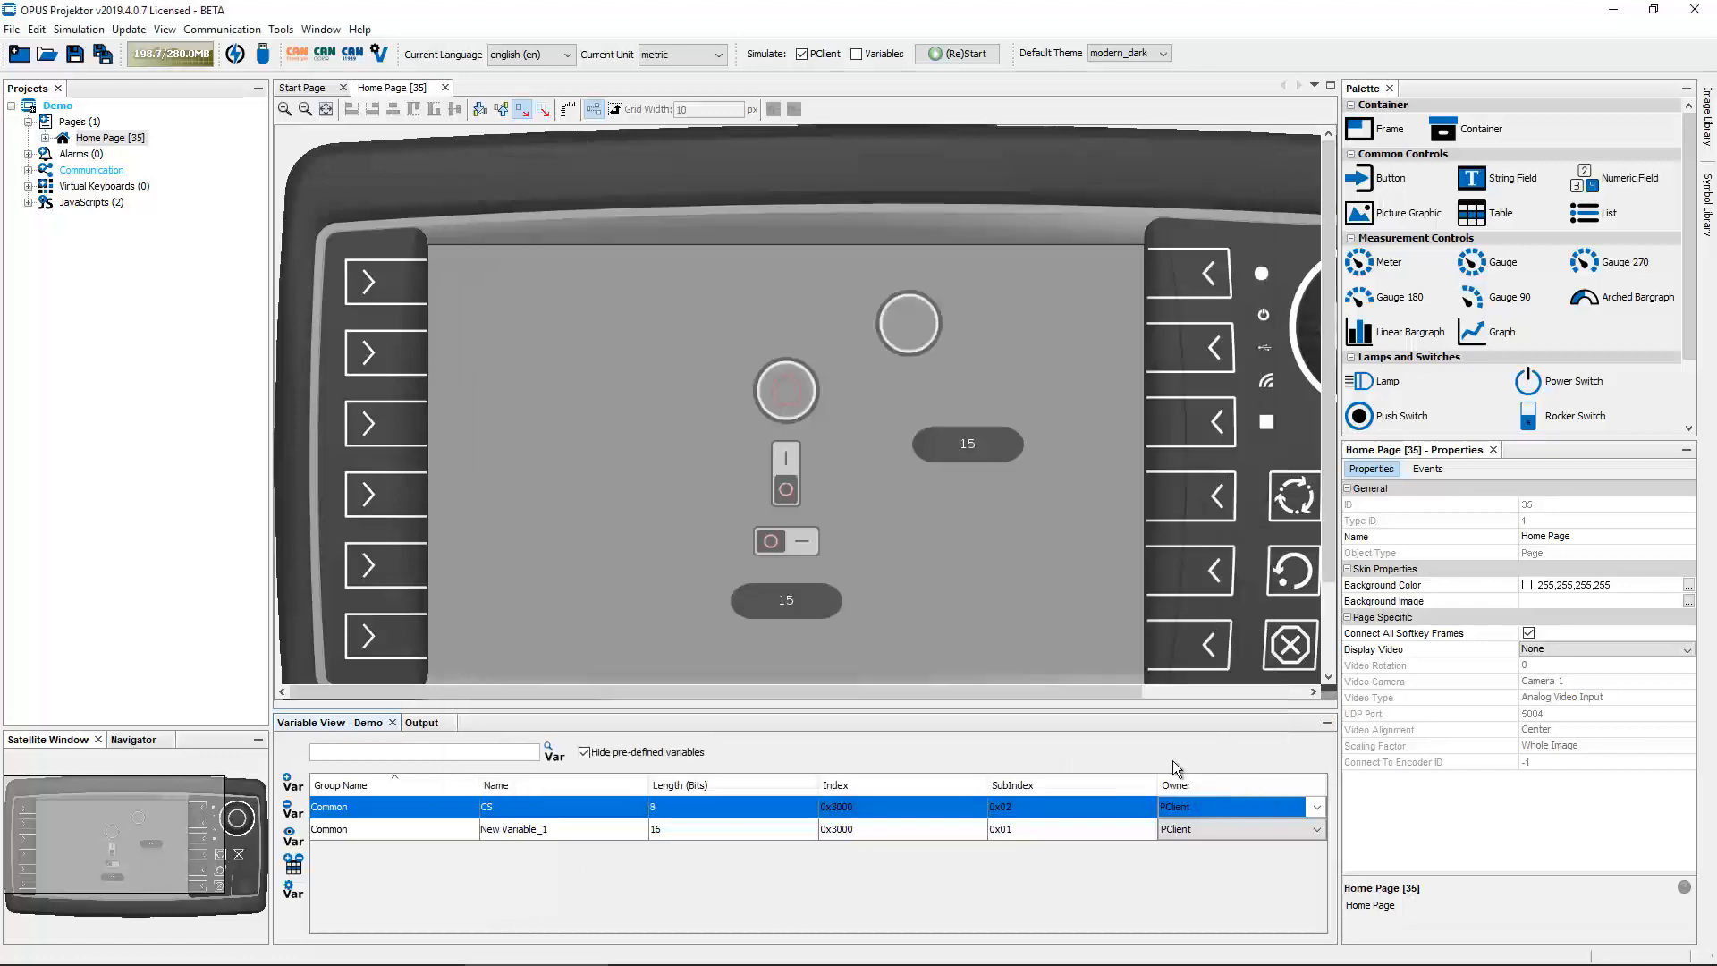
- Start a new DBC file import over CANFreestyle CAN 1 and load common.dbc
{"action": "left_click", "coordinate": [222, 29]}
{"action": "mouse_move", "coordinate": [251, 159]}
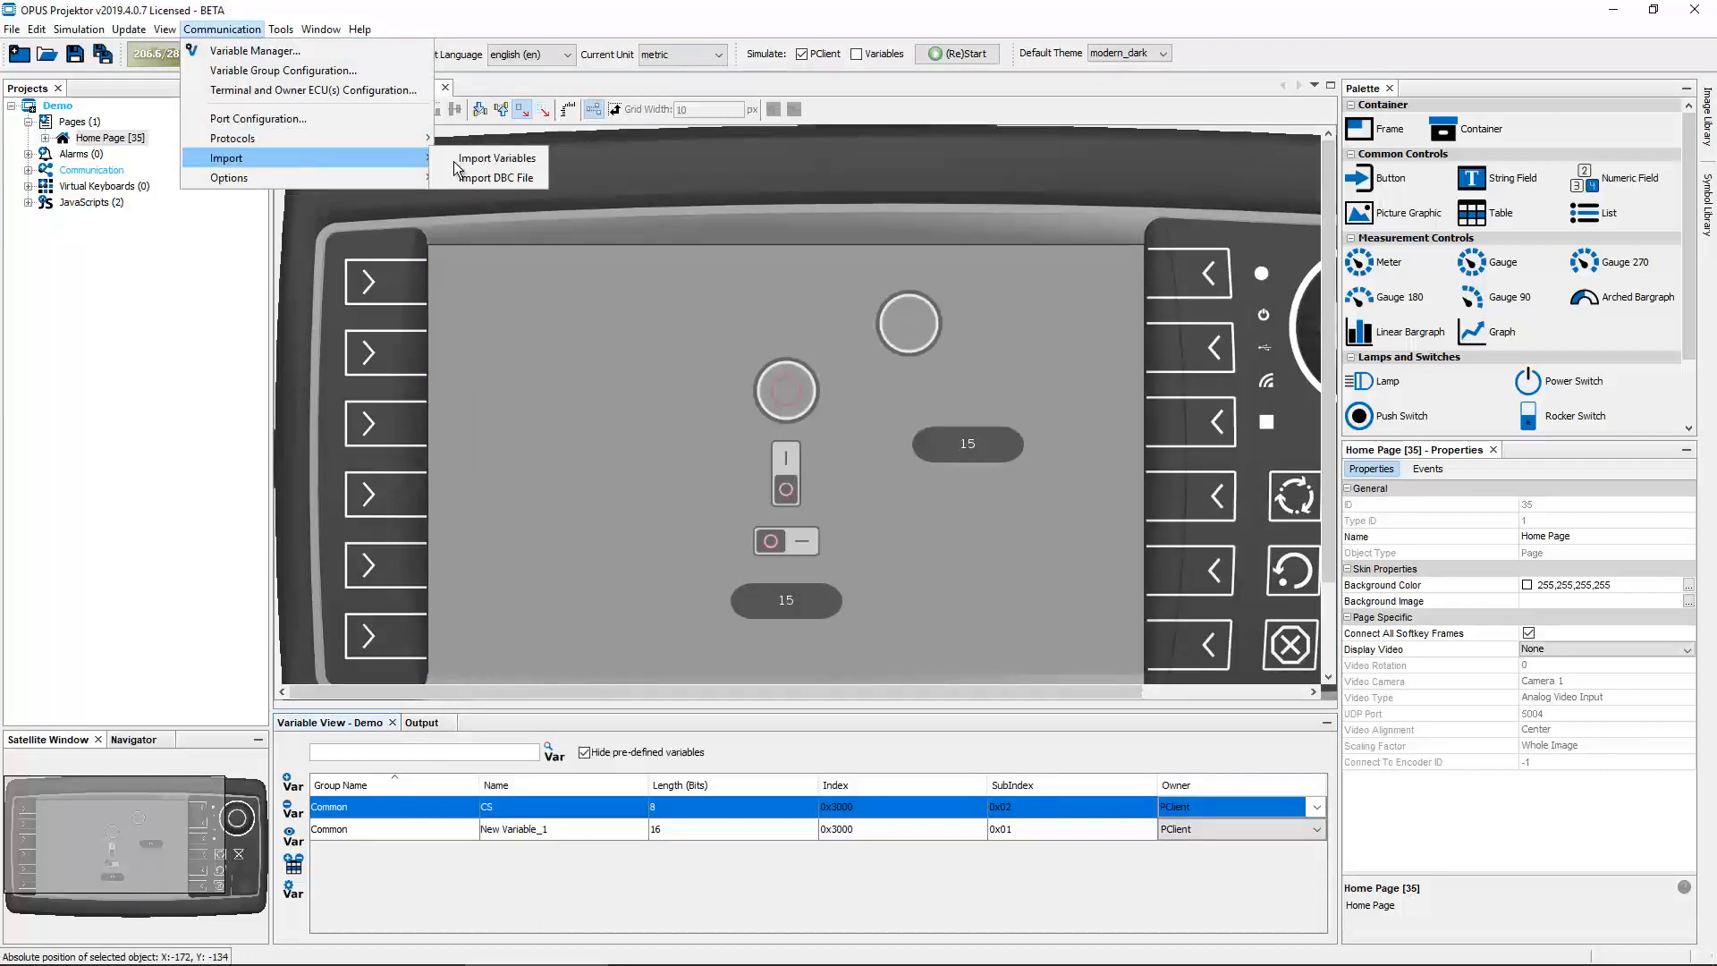
{"action": "left_click", "coordinate": [481, 179]}
{"action": "left_click", "coordinate": [1204, 273]}
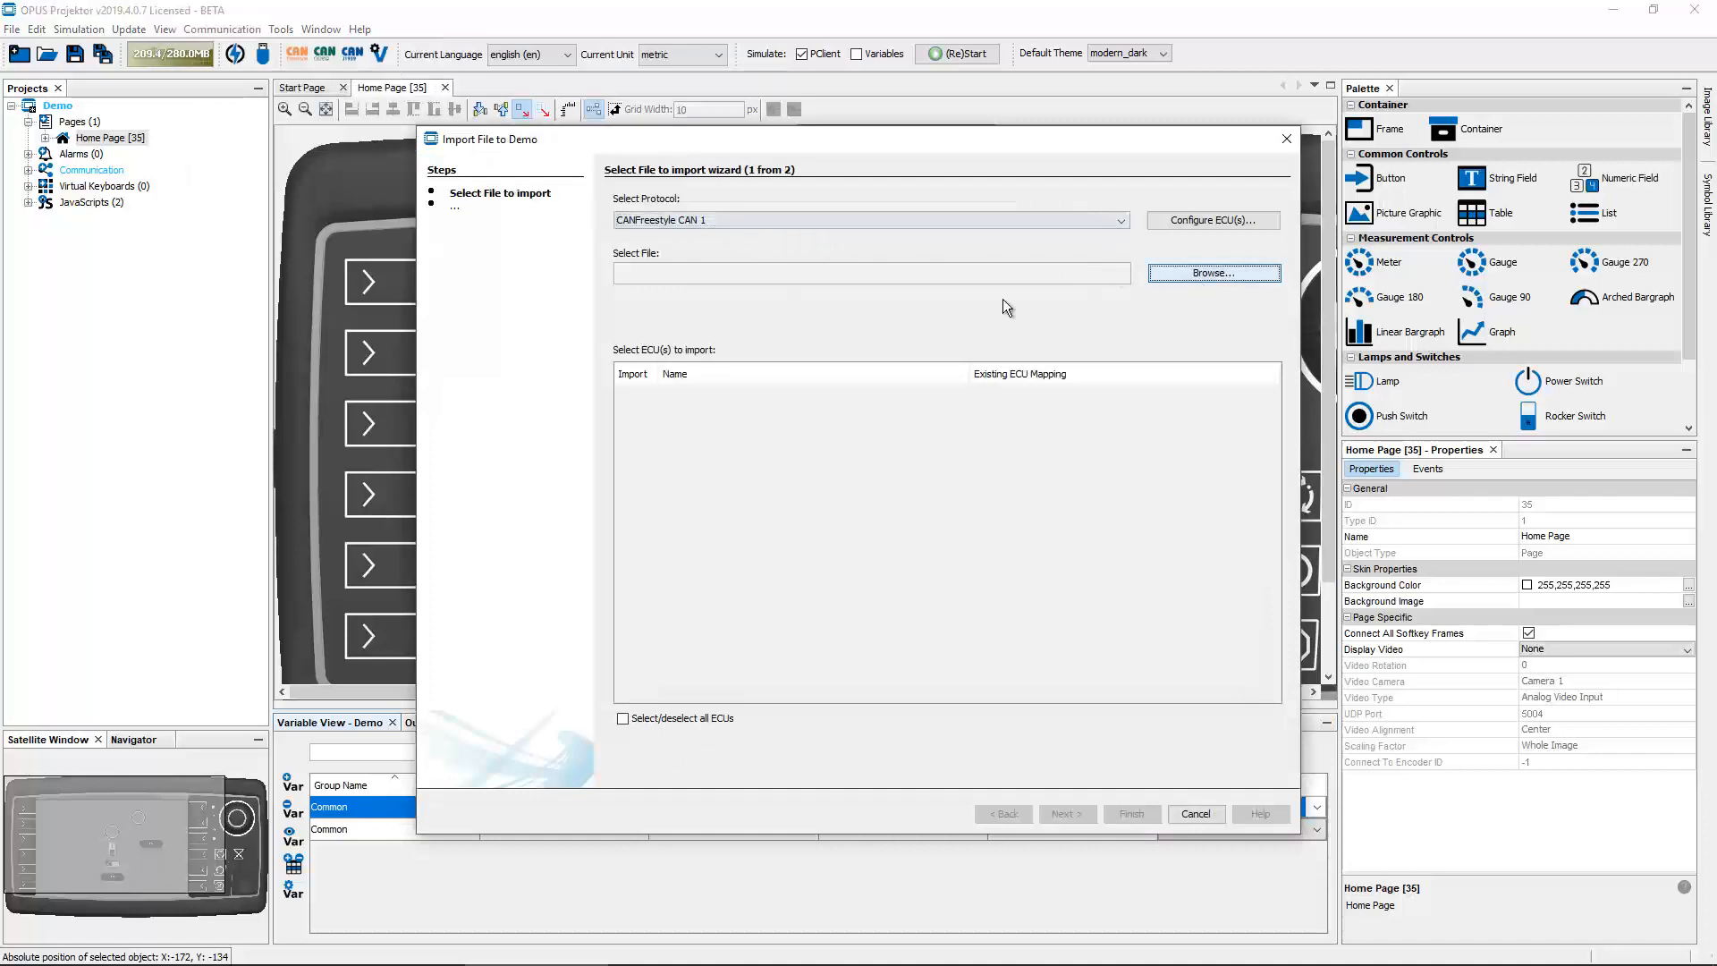
{"action": "double_click", "coordinate": [715, 314]}
- Mark the NMTMaster ECU for import, rename it NMTMaster2, and continue to the message and variable selection
{"action": "left_click", "coordinate": [621, 382]}
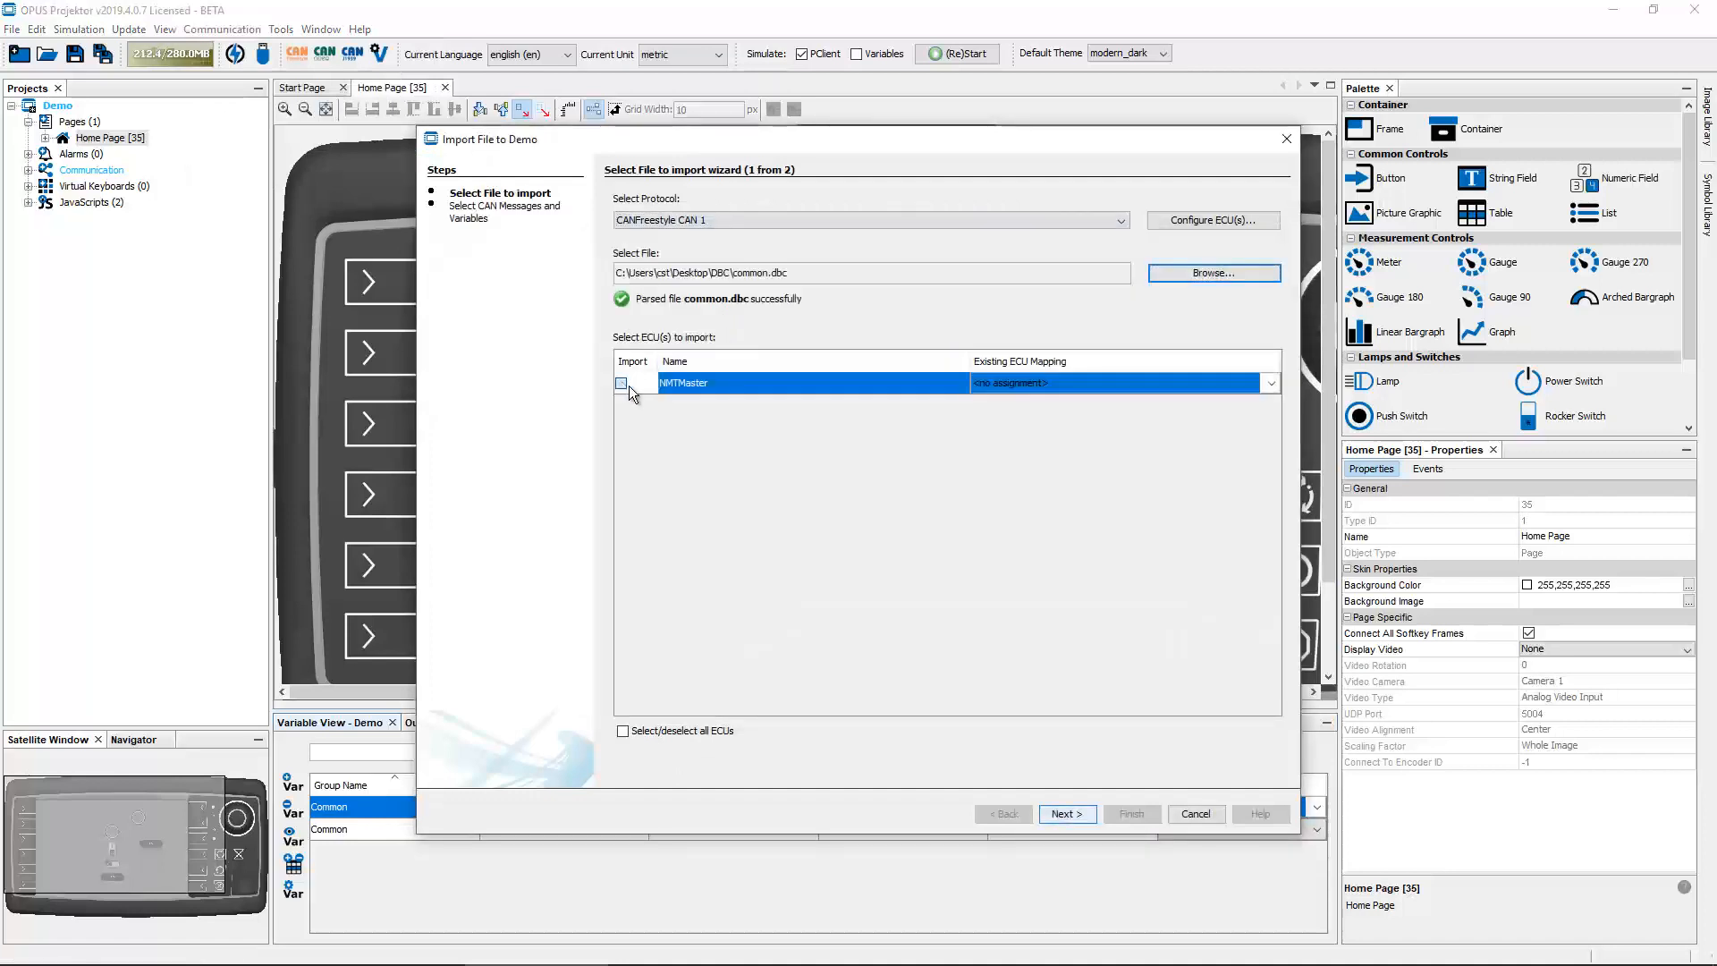
{"action": "double_click", "coordinate": [800, 388]}
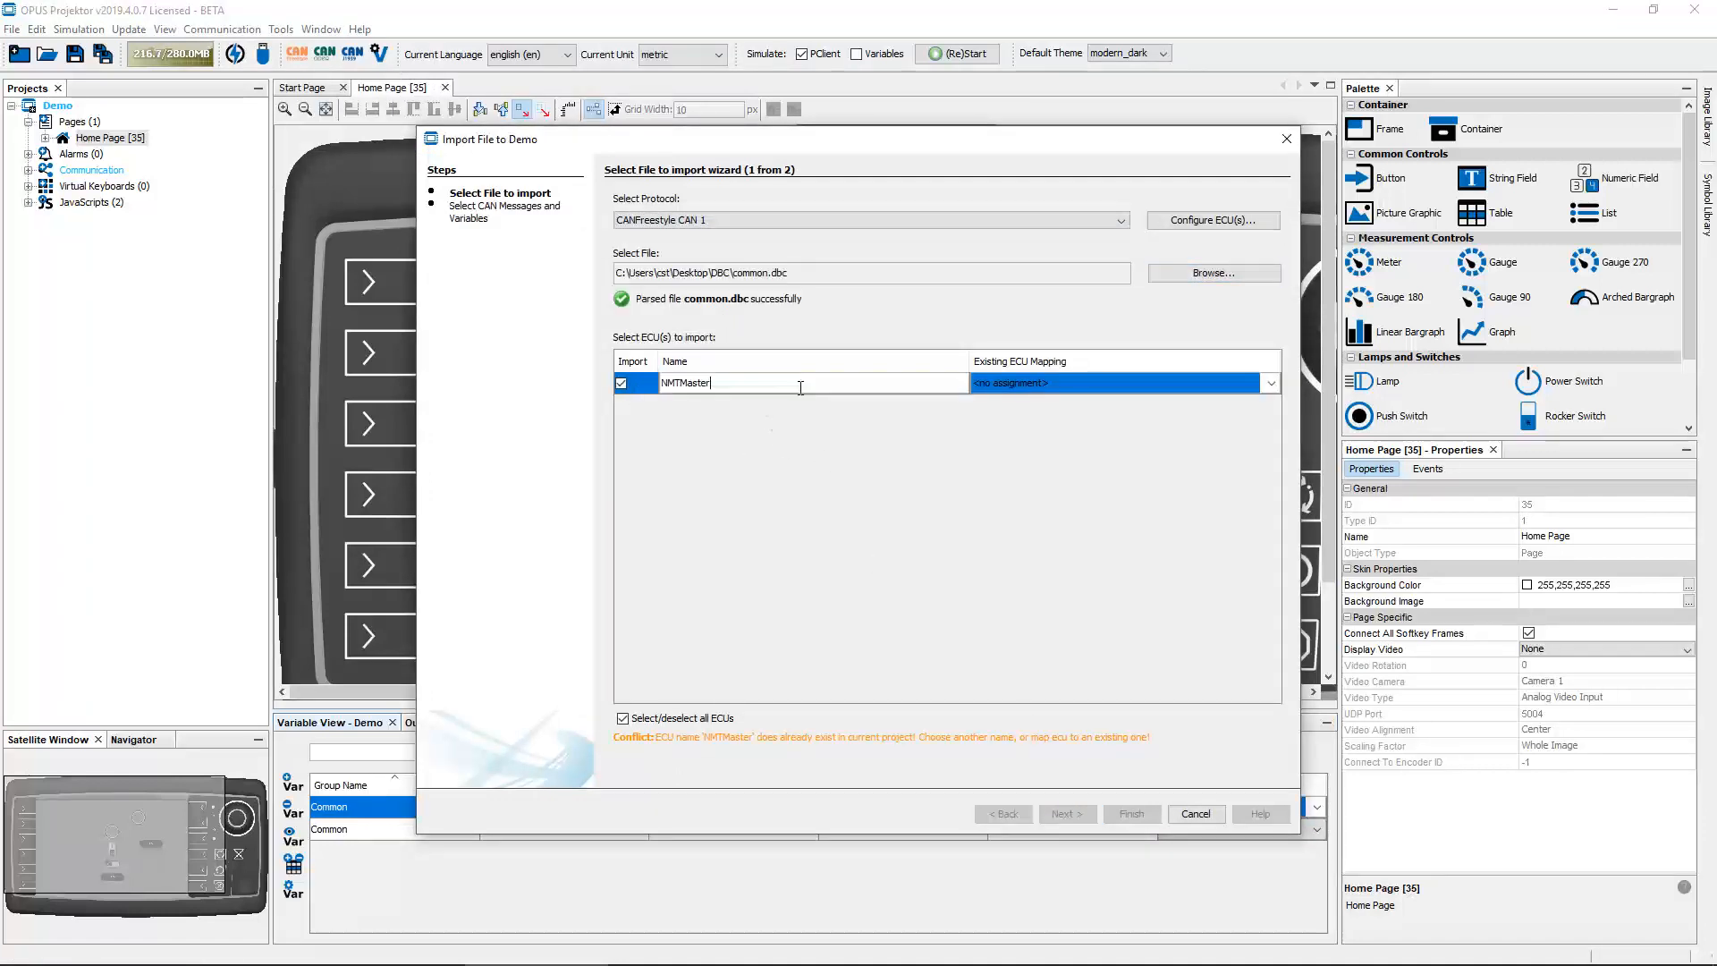
{"action": "type", "text": "2"}
{"action": "key", "text": "Return"}
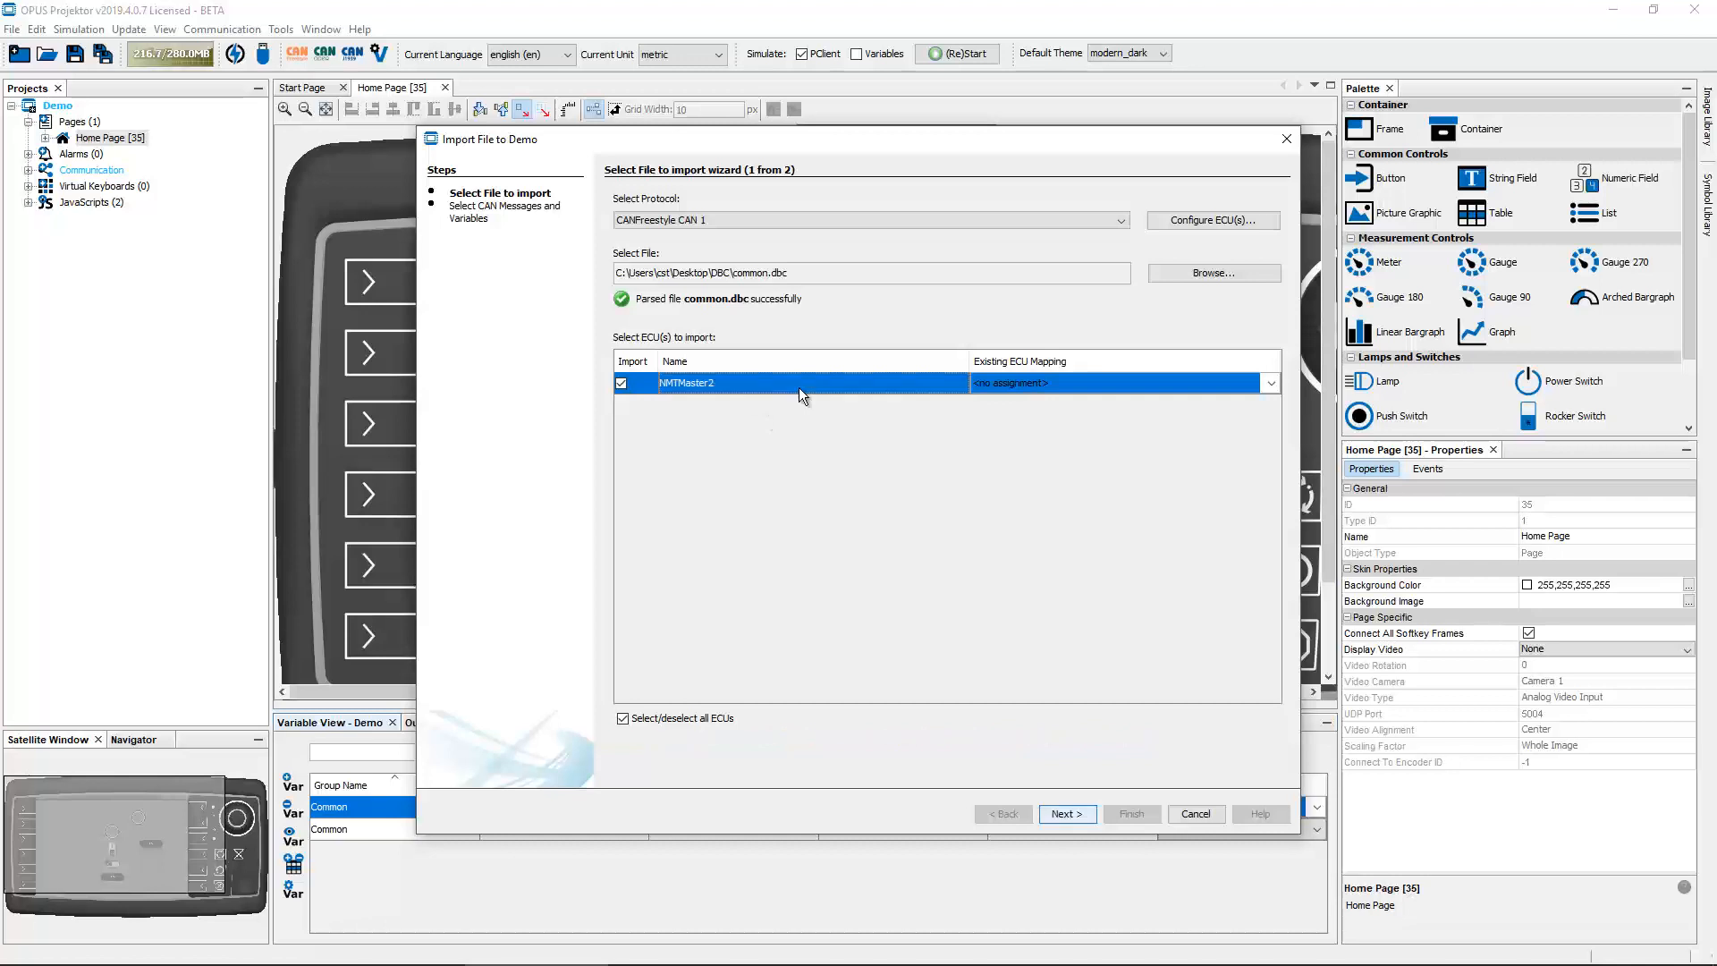
{"action": "left_click", "coordinate": [1066, 813]}
- Select the CAN message NMTZeroMsg for import and check the note on its mapped variable CS
{"action": "scroll", "coordinate": [792, 389], "scroll_direction": "down", "scroll_amount": 10}
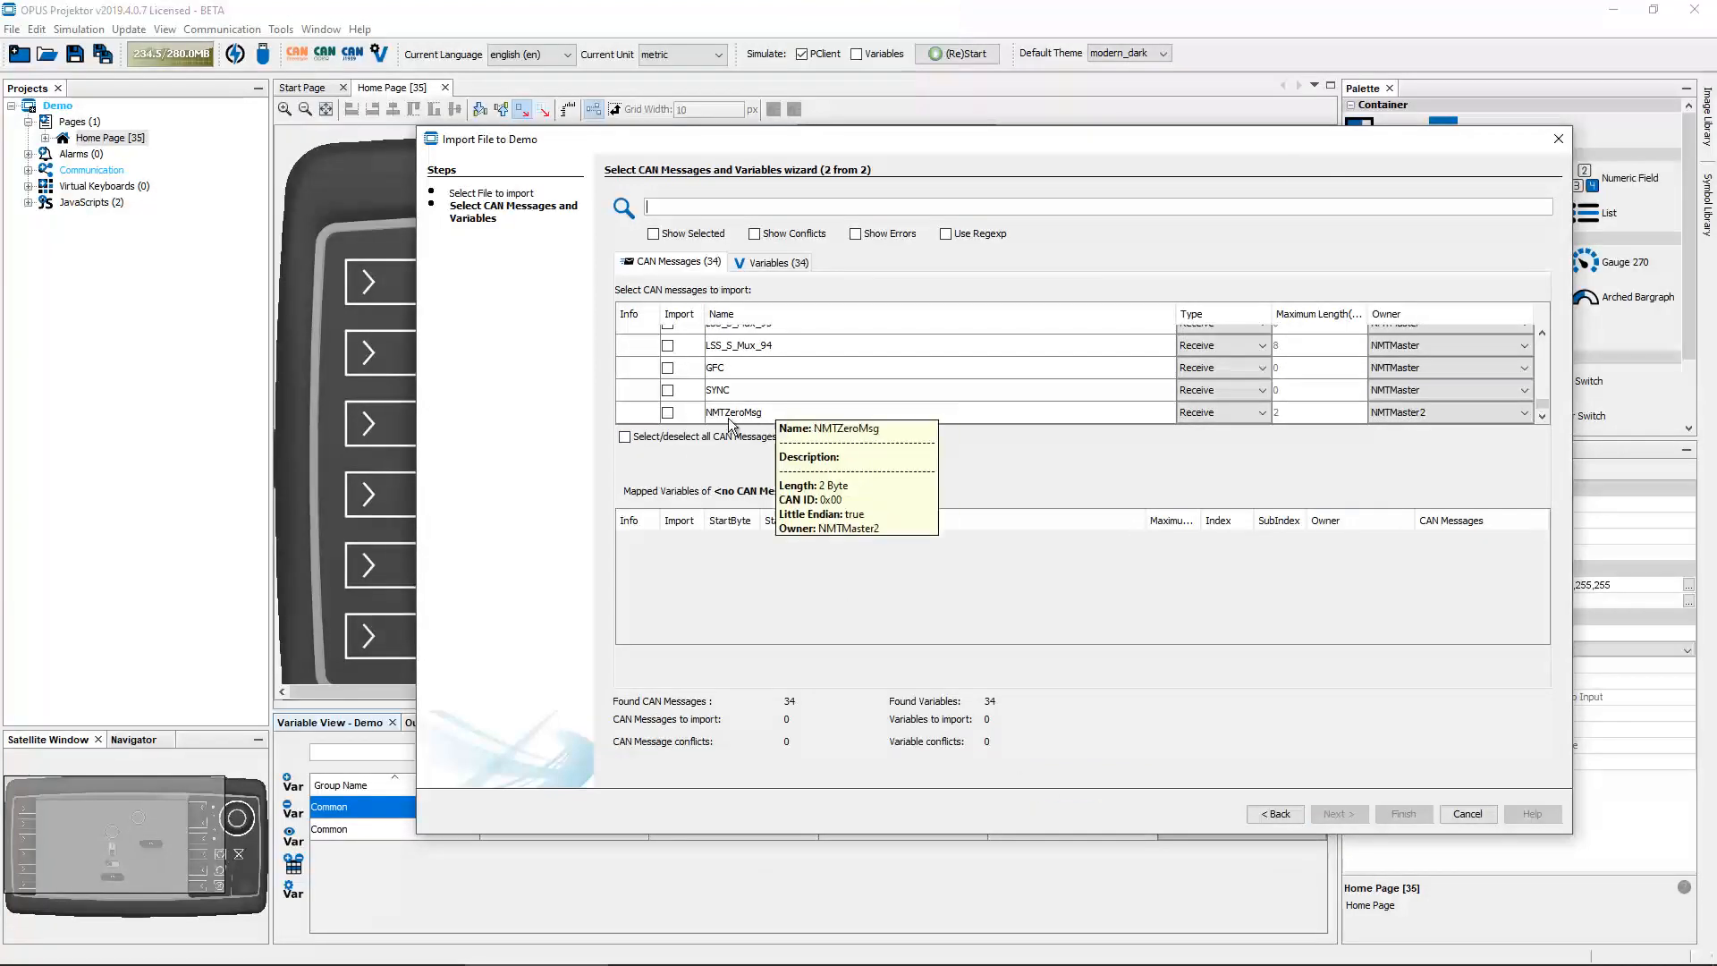
{"action": "left_click", "coordinate": [667, 412]}
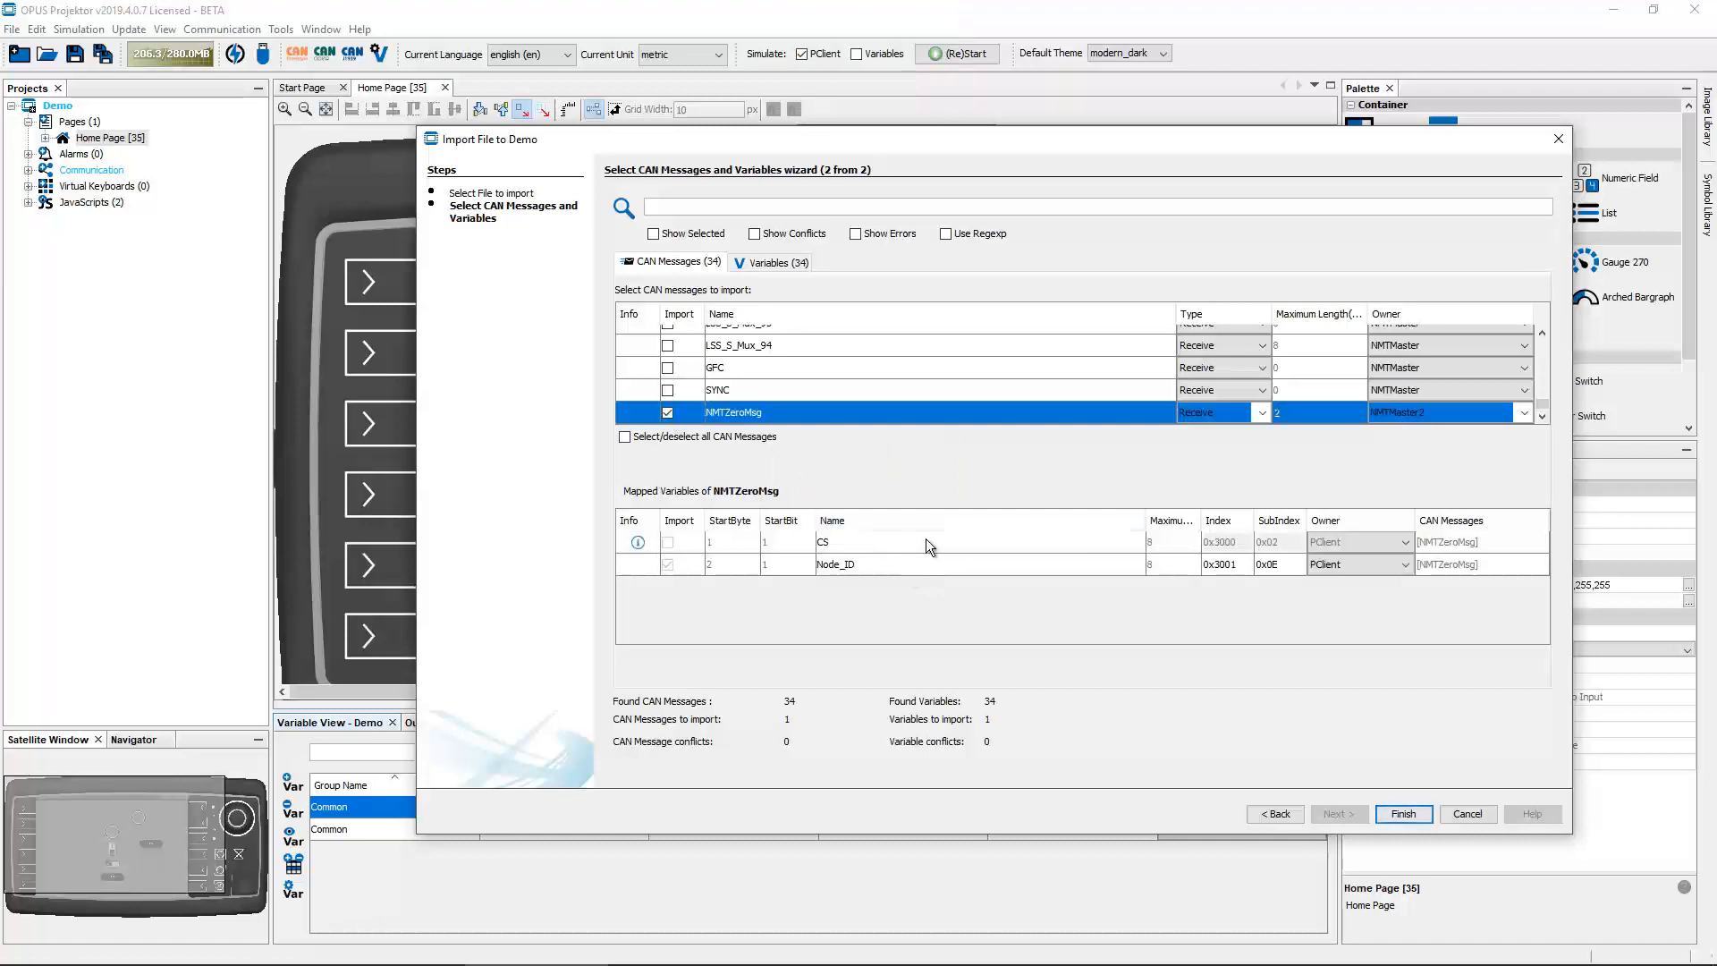
{"action": "left_click", "coordinate": [926, 540]}
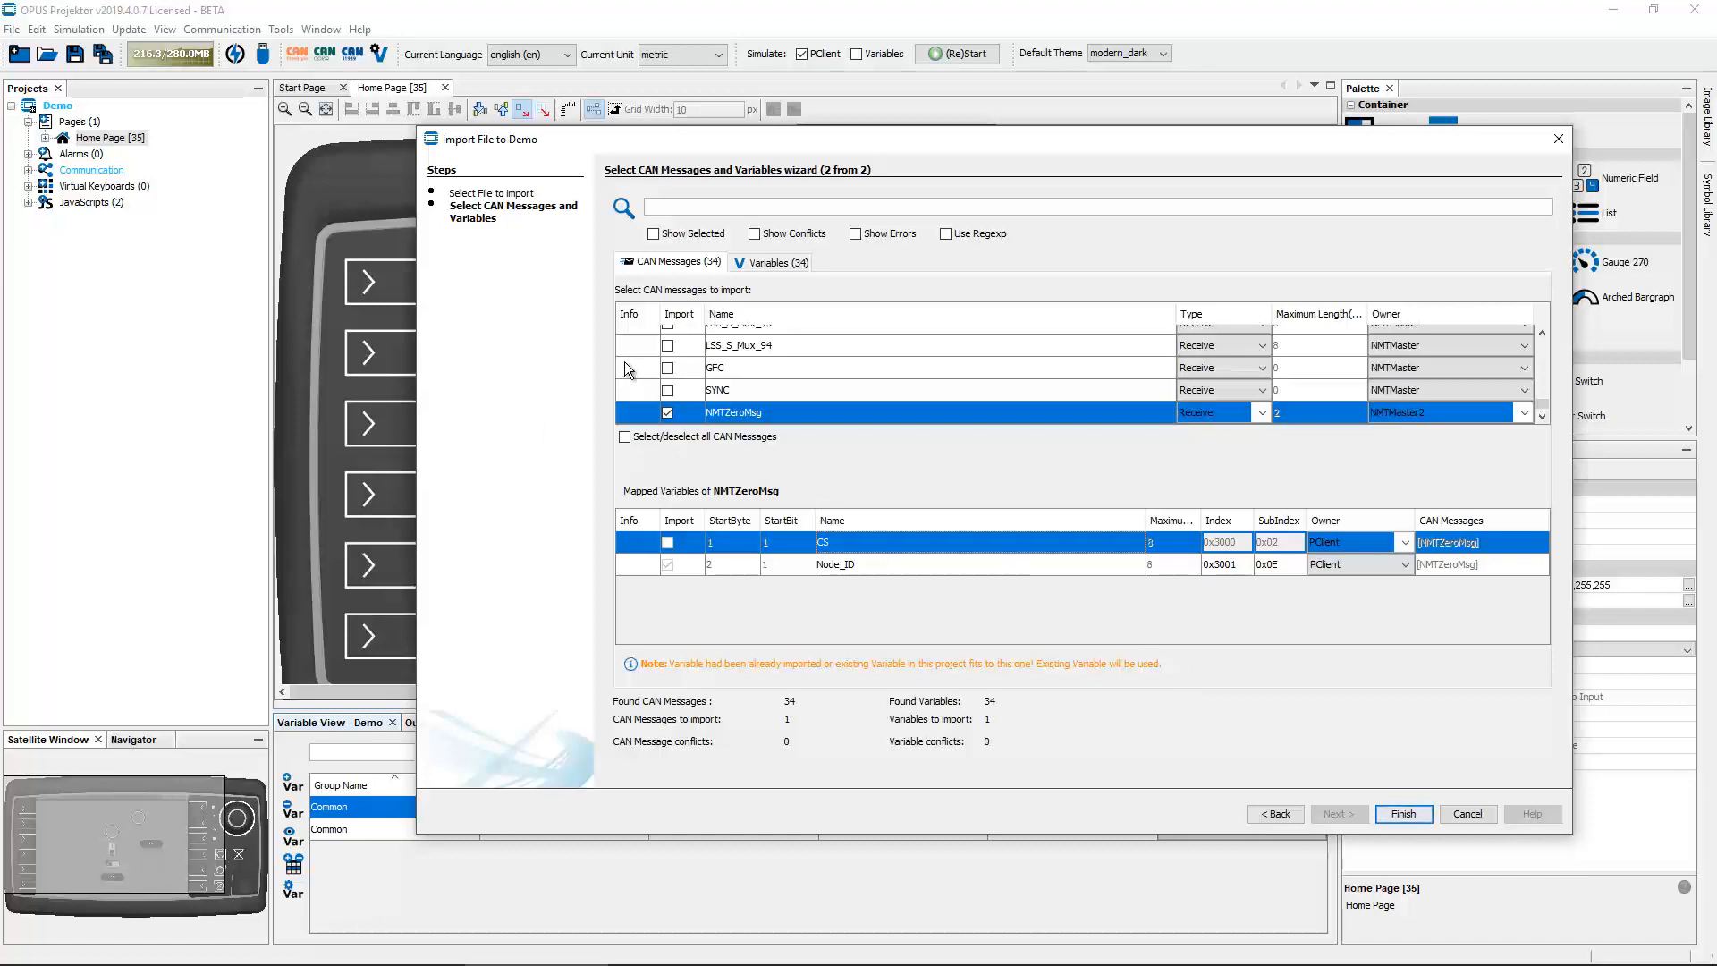
{"action": "mouse_move", "coordinate": [637, 367]}
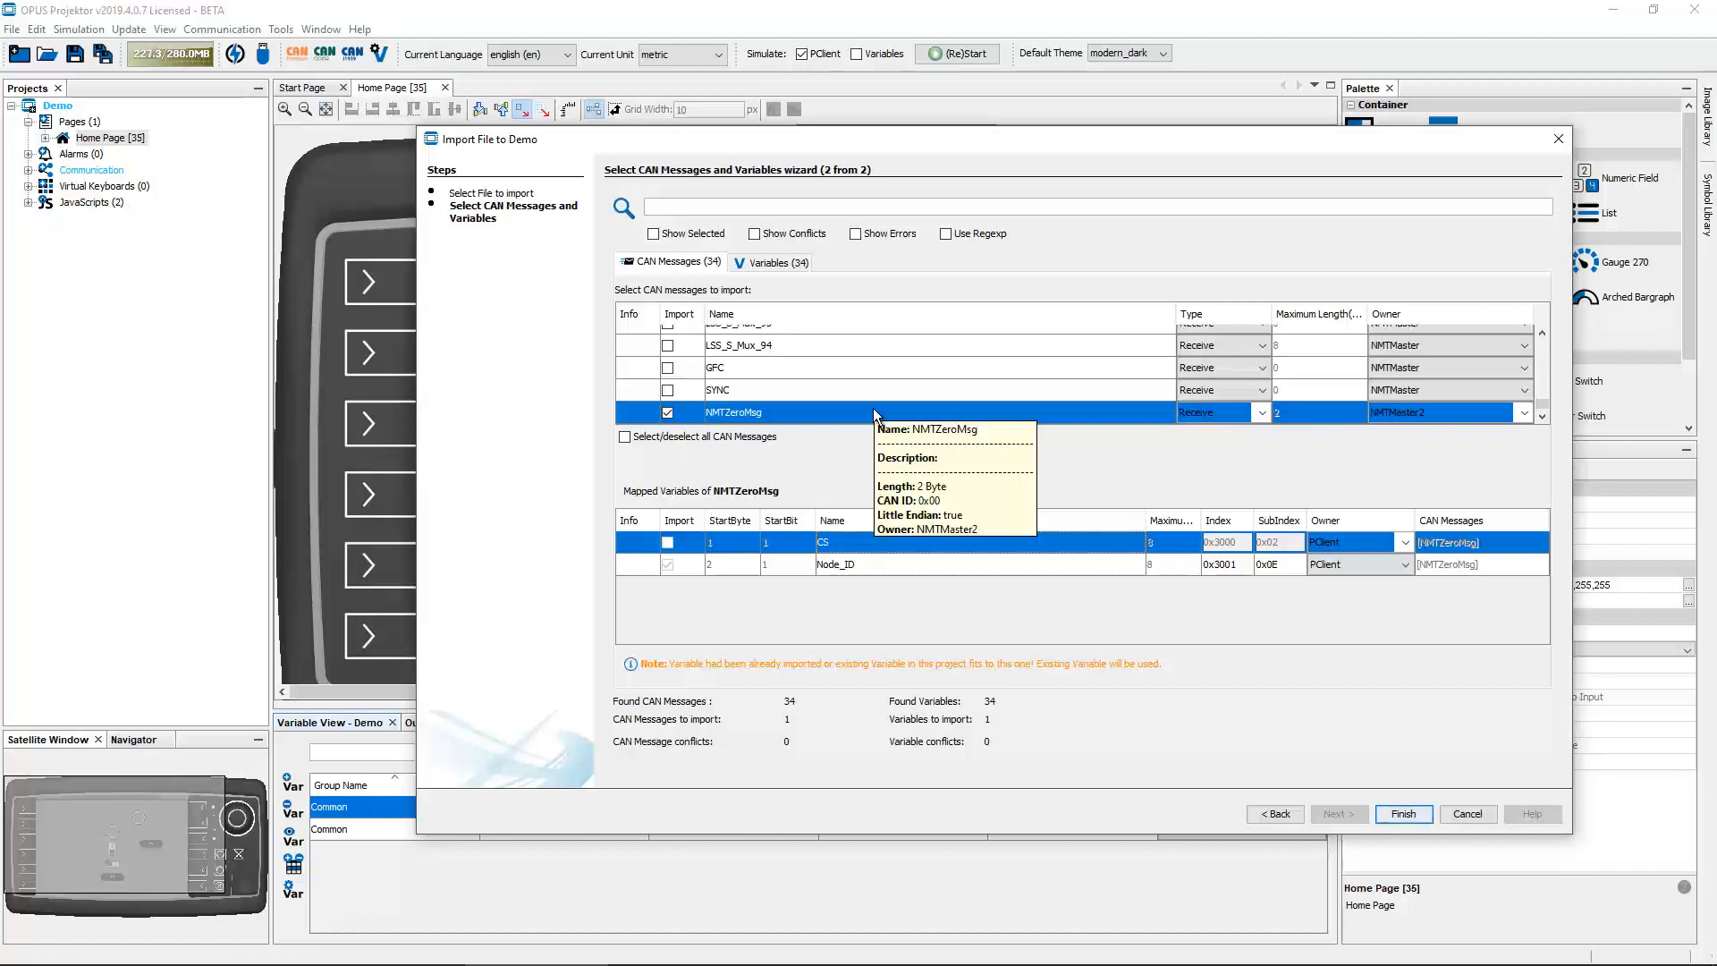
- Review the import marks and info column in the full variables list, then return to the CAN messages
{"action": "left_click", "coordinate": [776, 262]}
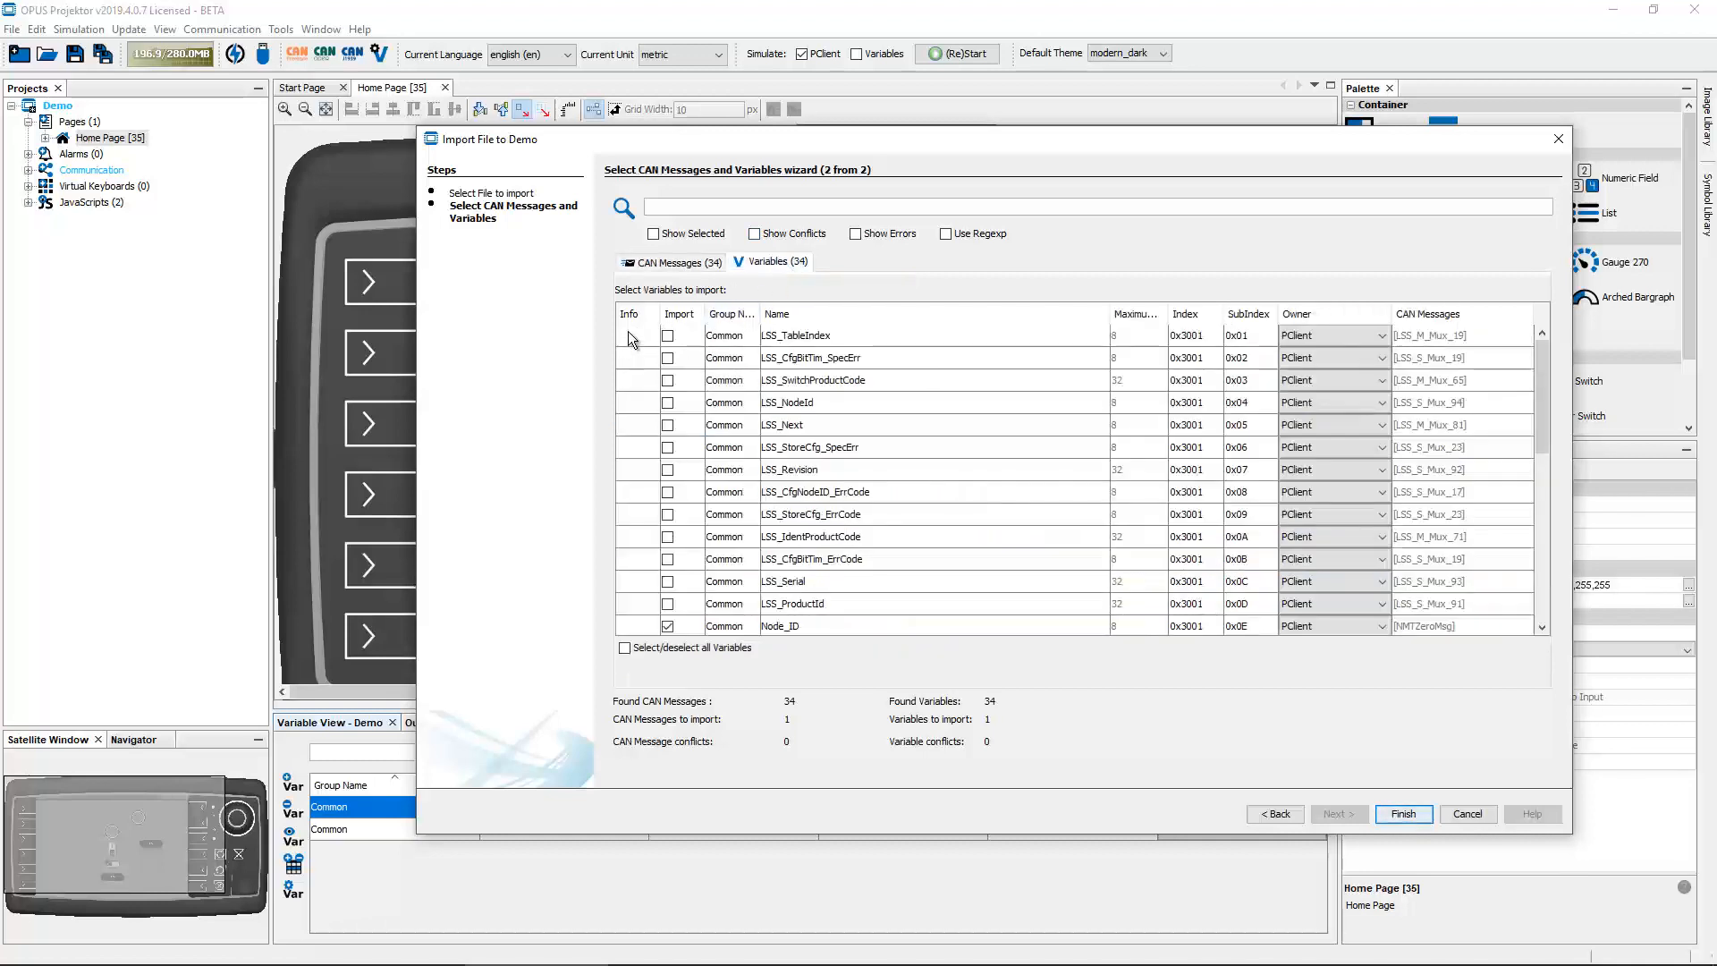
{"action": "left_click", "coordinate": [864, 341]}
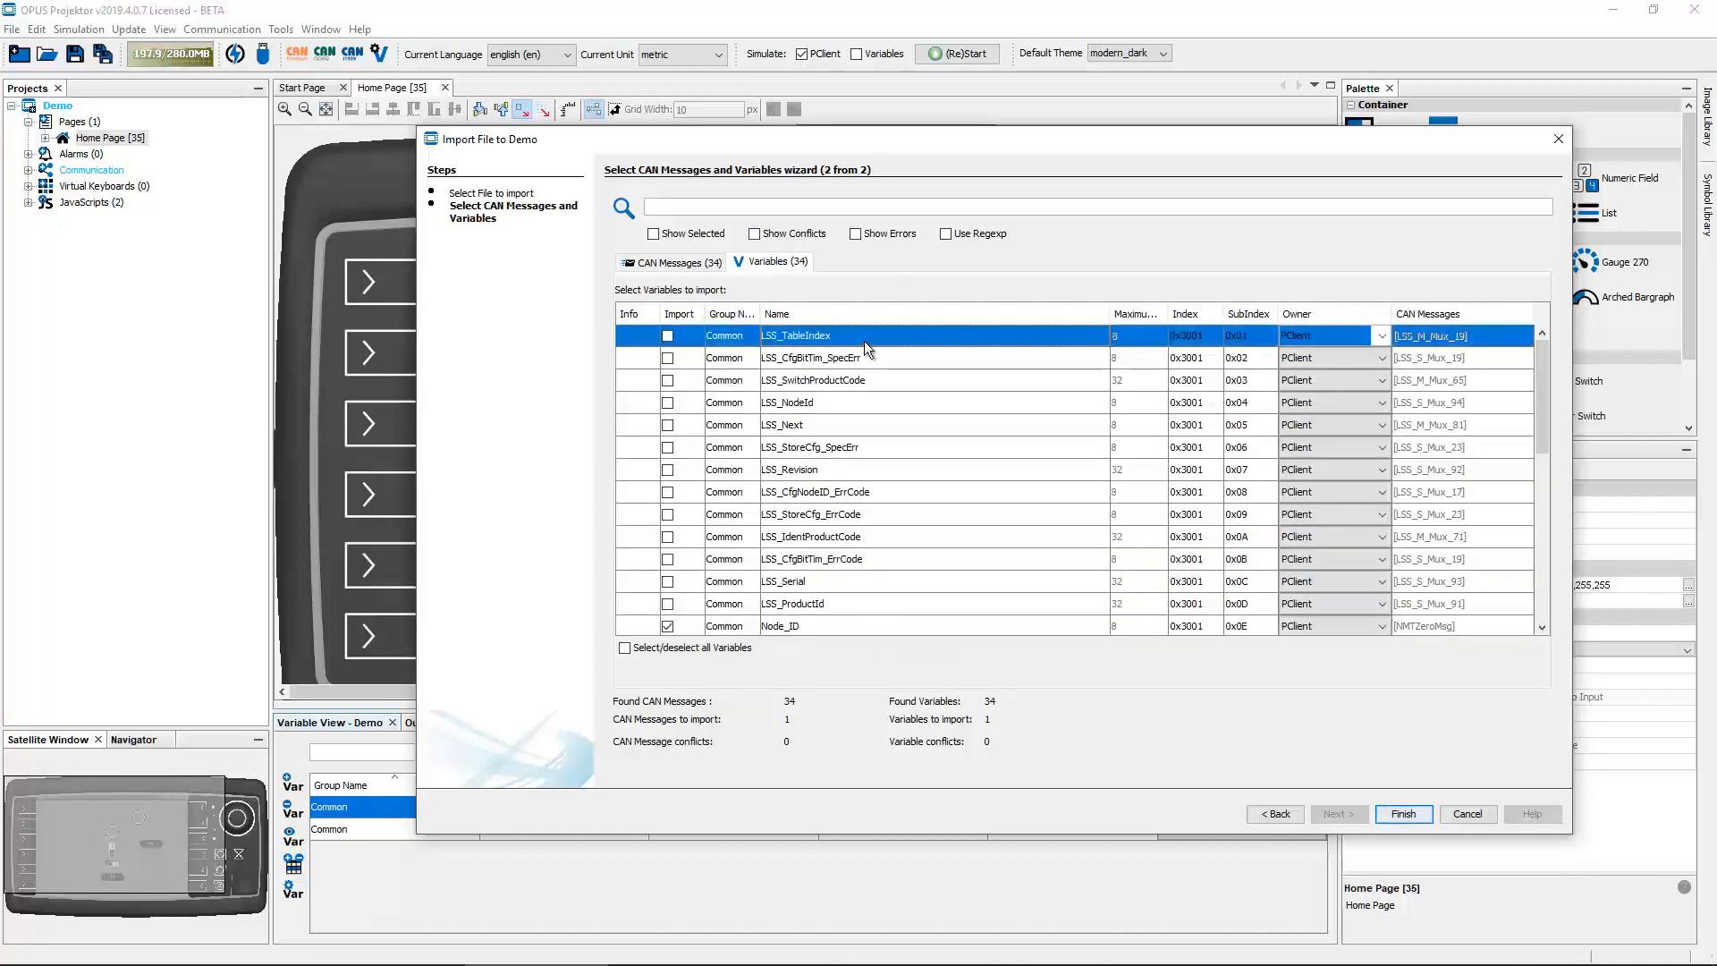
{"action": "mouse_move", "coordinate": [905, 445]}
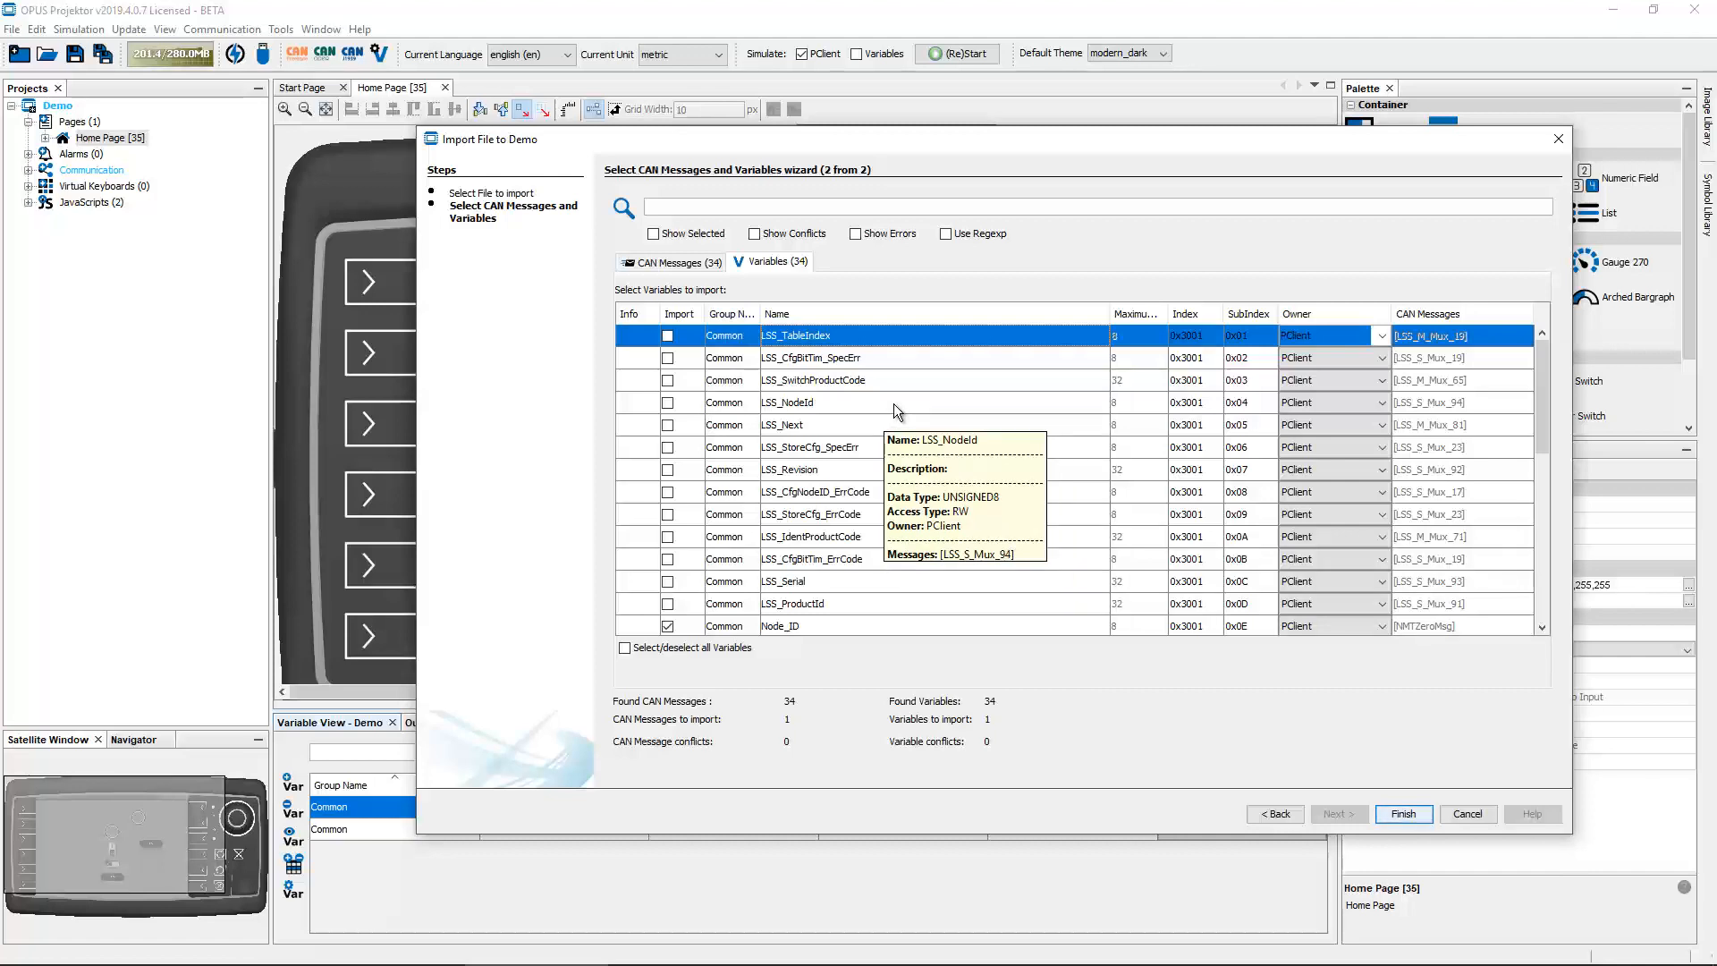
{"action": "left_click", "coordinate": [674, 262]}
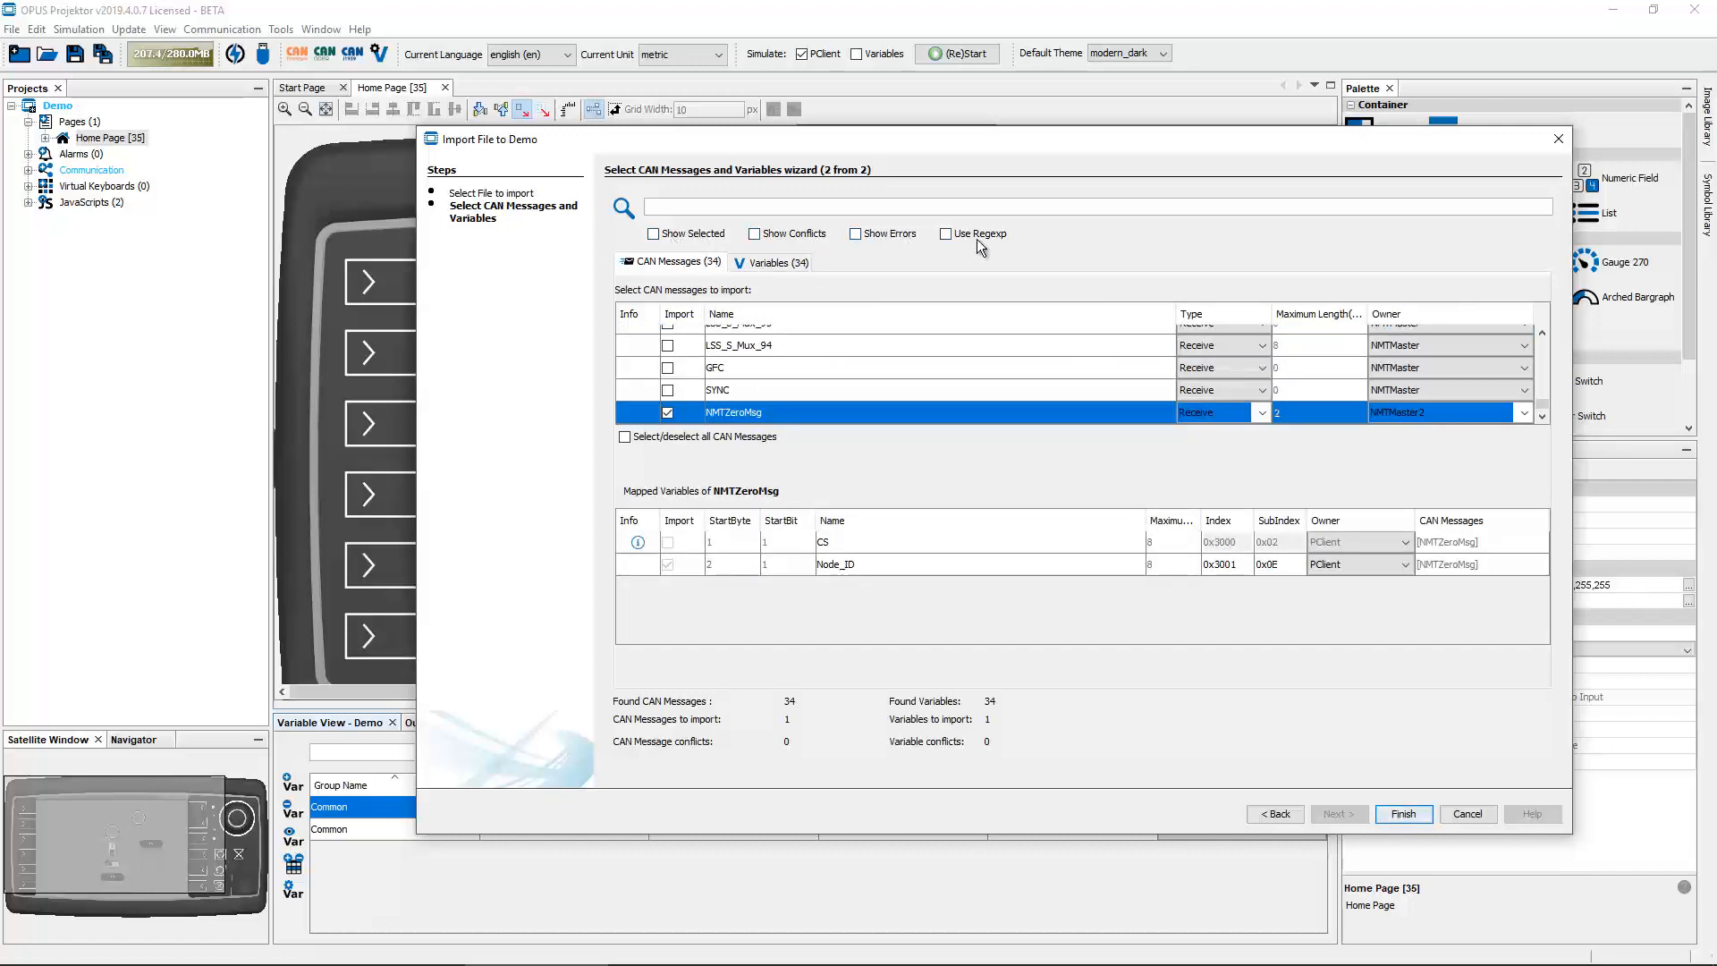
- Show only the selected entries, review them for both CAN messages and variables, and turn the filter off again
{"action": "left_click", "coordinate": [667, 240]}
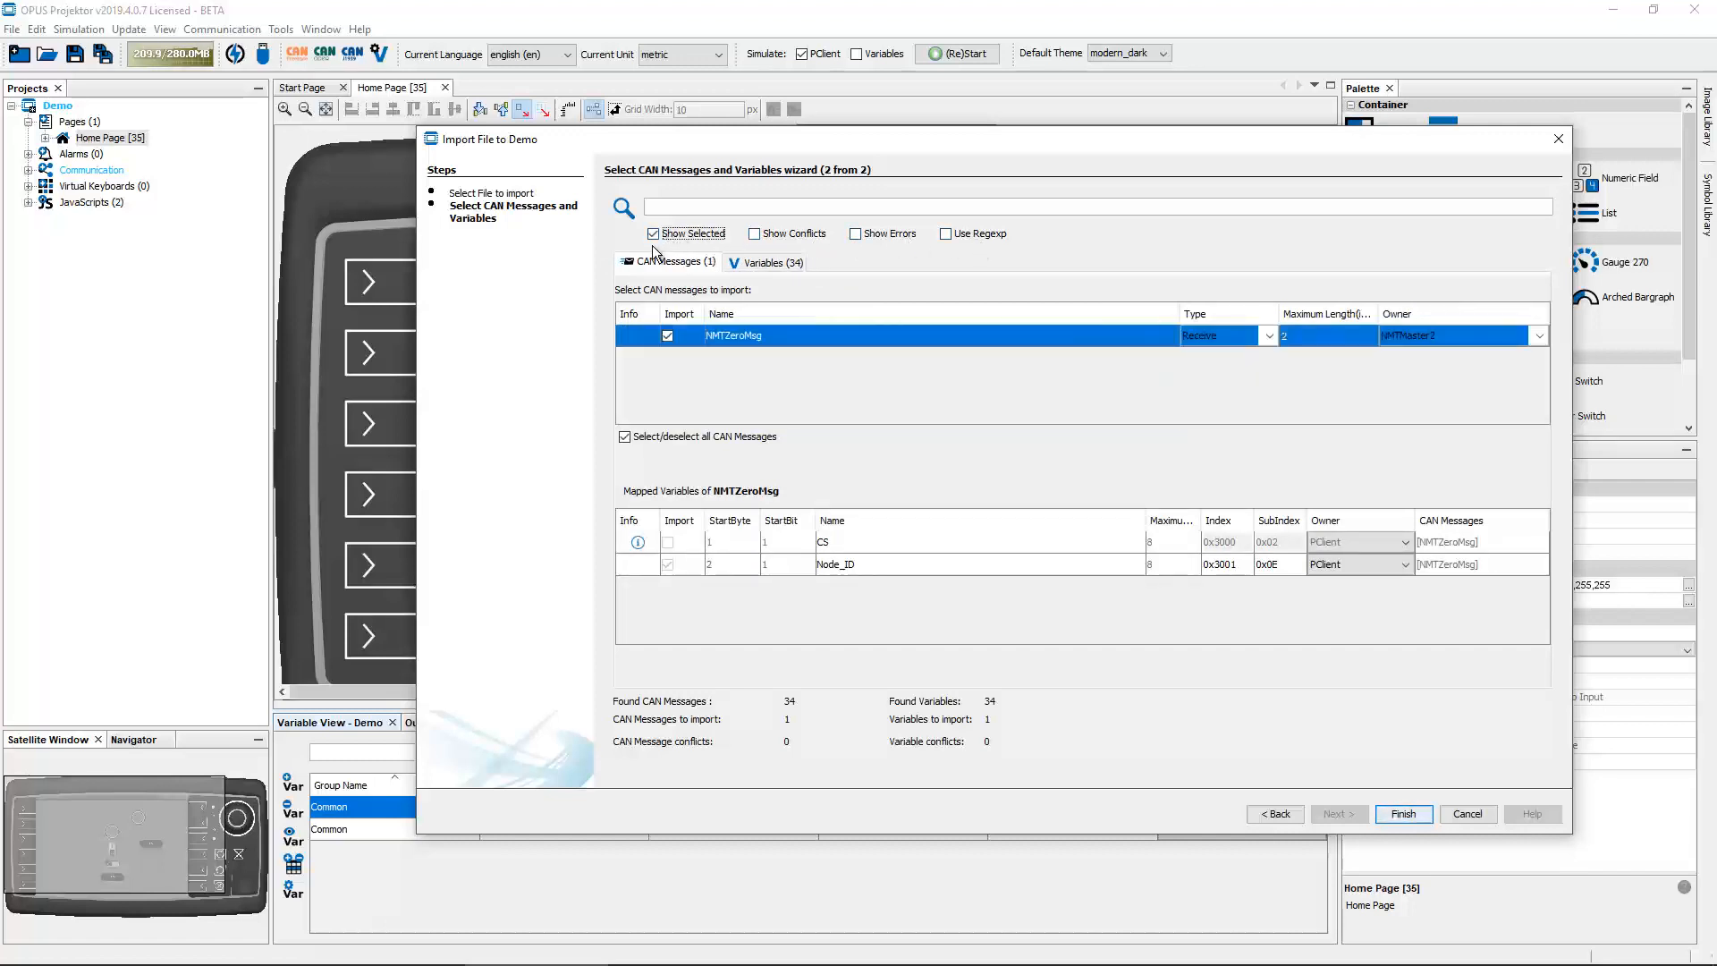
{"action": "left_click", "coordinate": [767, 264]}
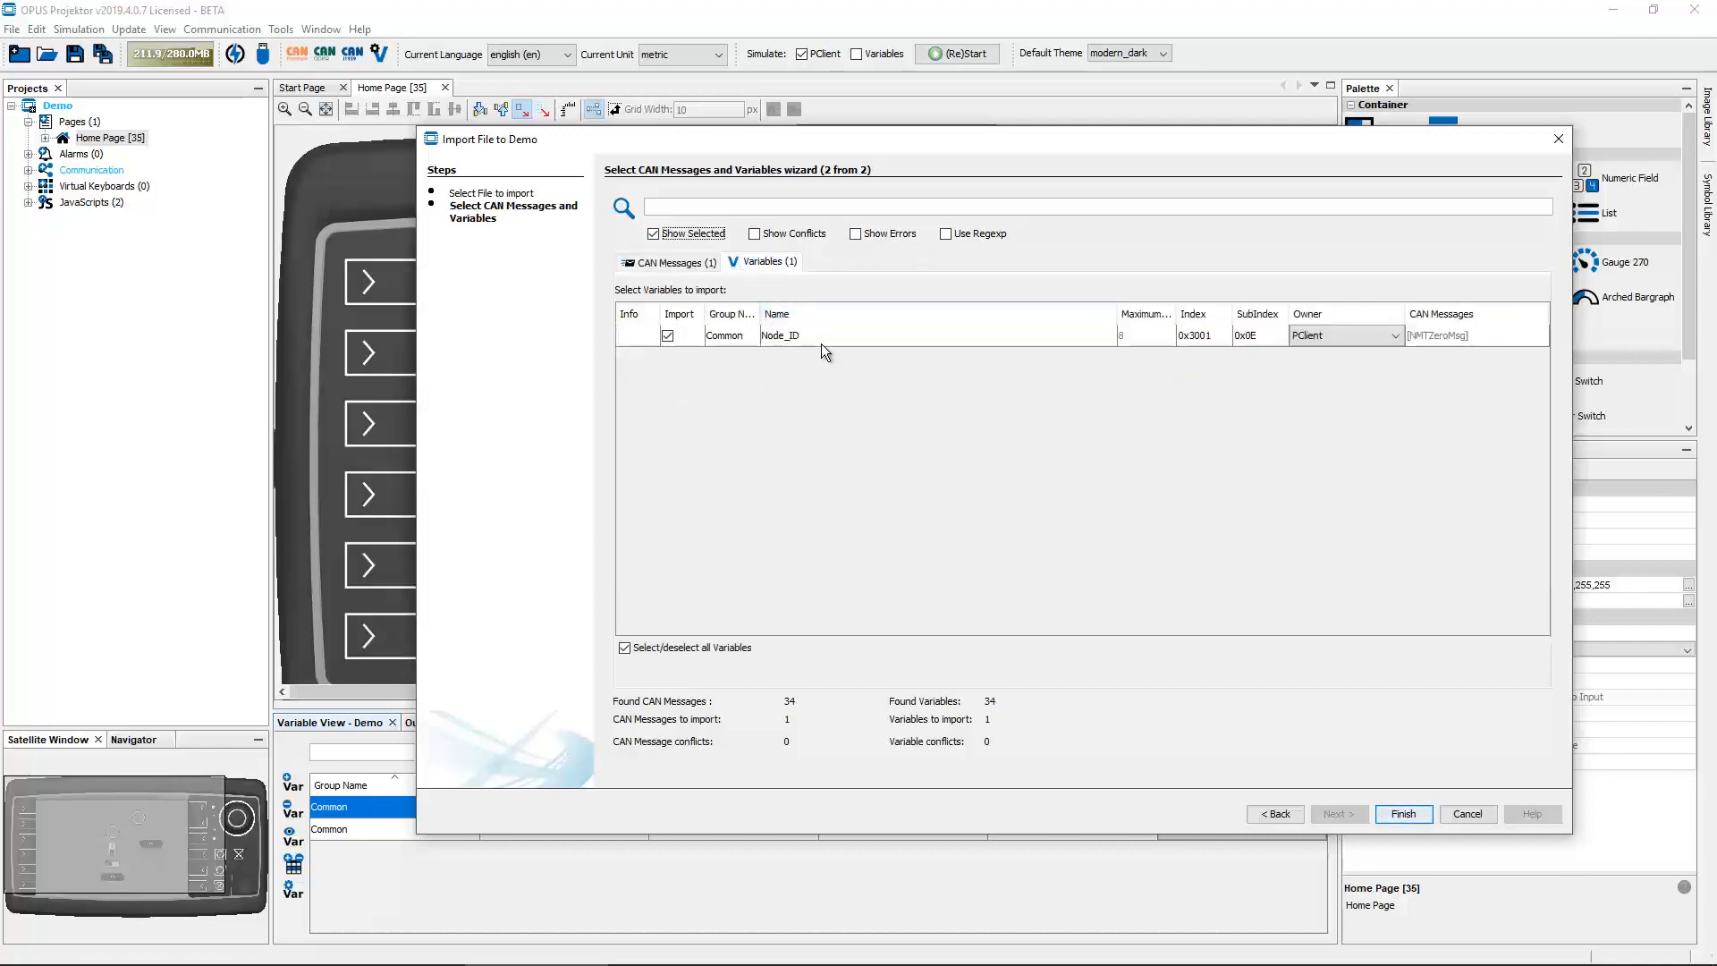
{"action": "left_click", "coordinate": [674, 264]}
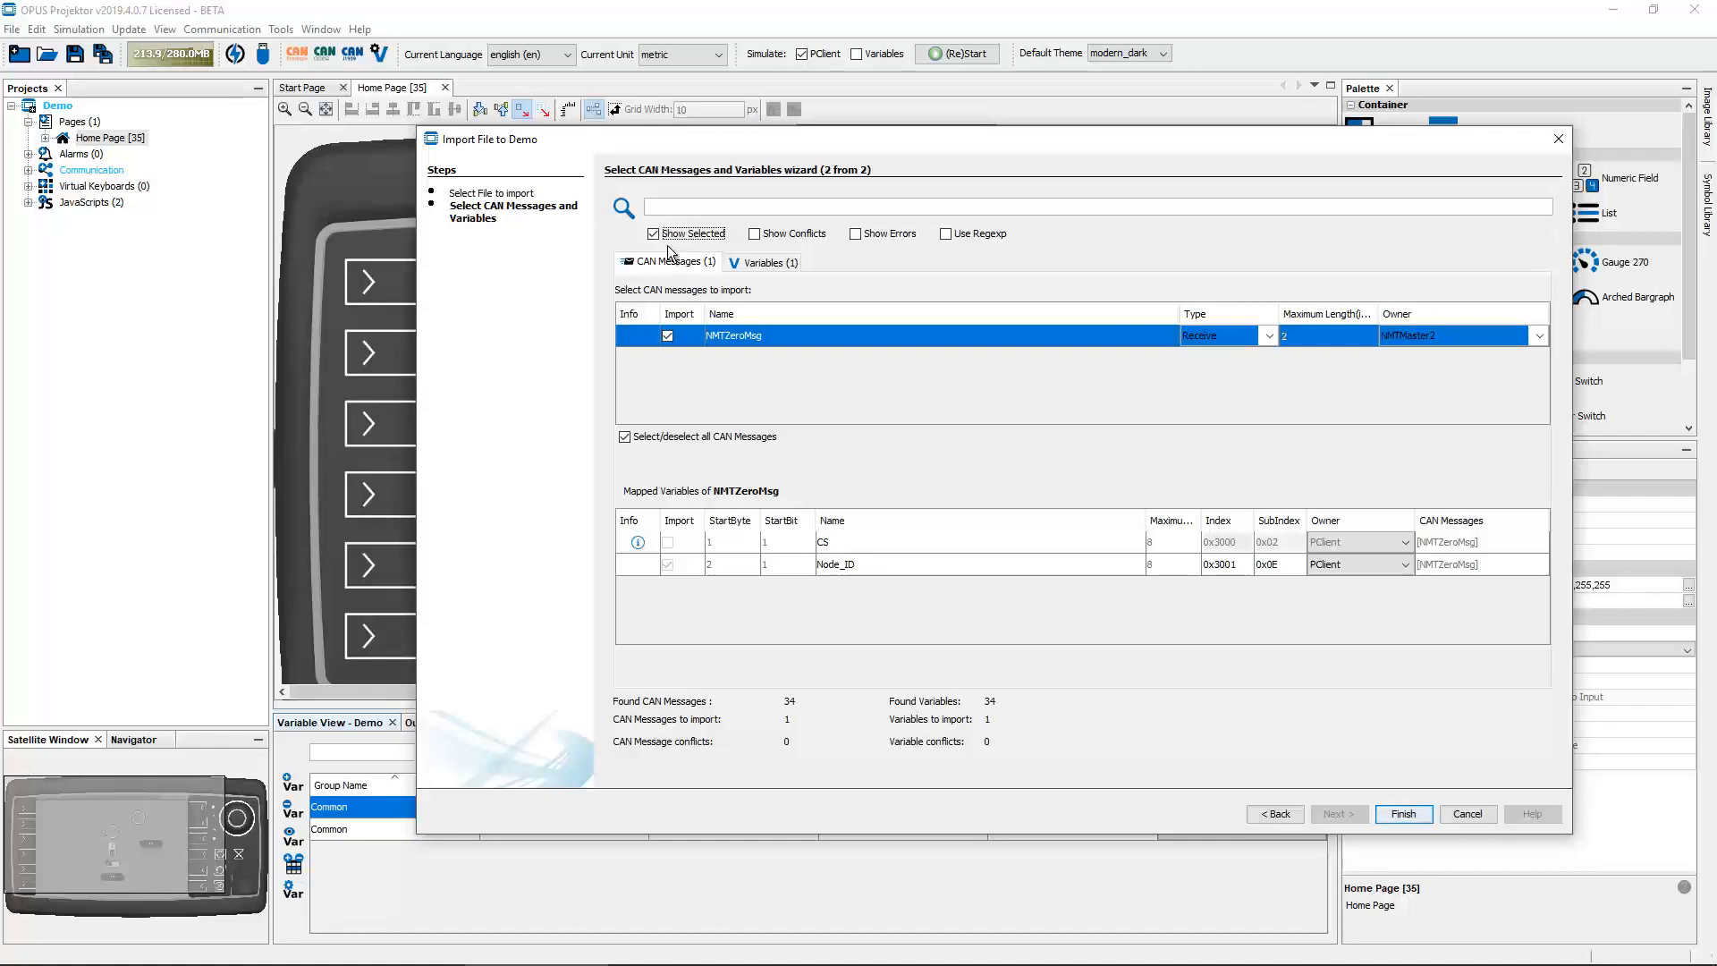
{"action": "left_click", "coordinate": [652, 233]}
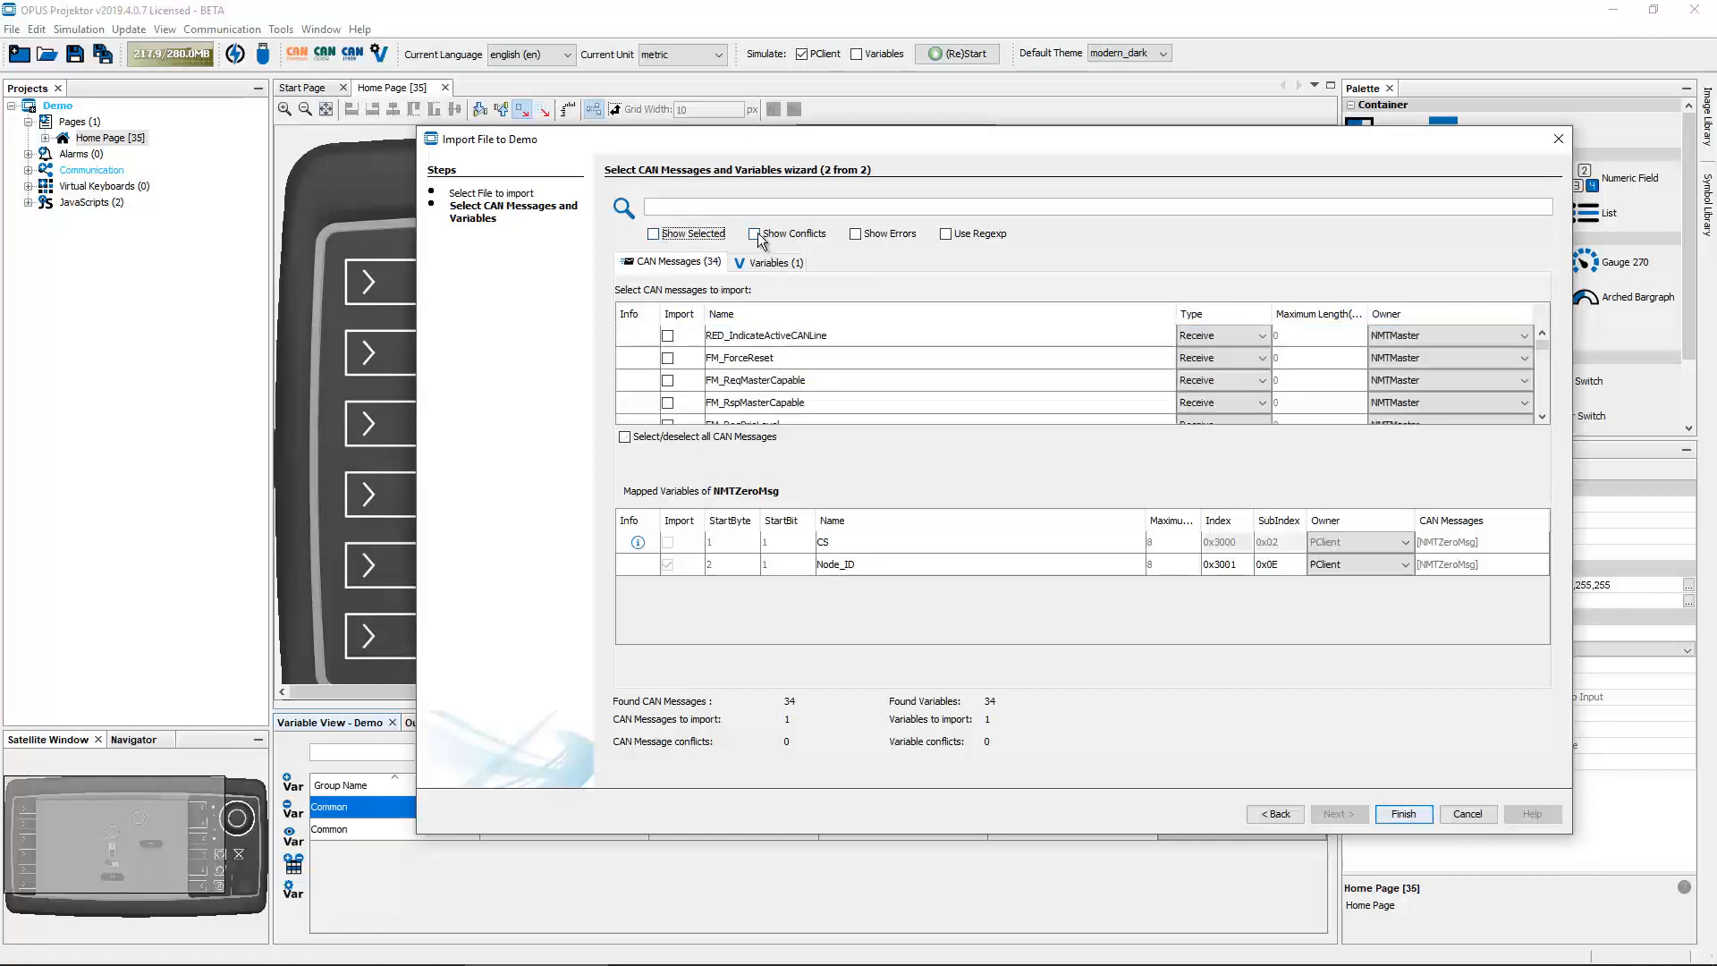
- Filter the CAN messages and variables by conflicts and separately by errors, turning each filter off again
{"action": "left_click", "coordinate": [757, 233]}
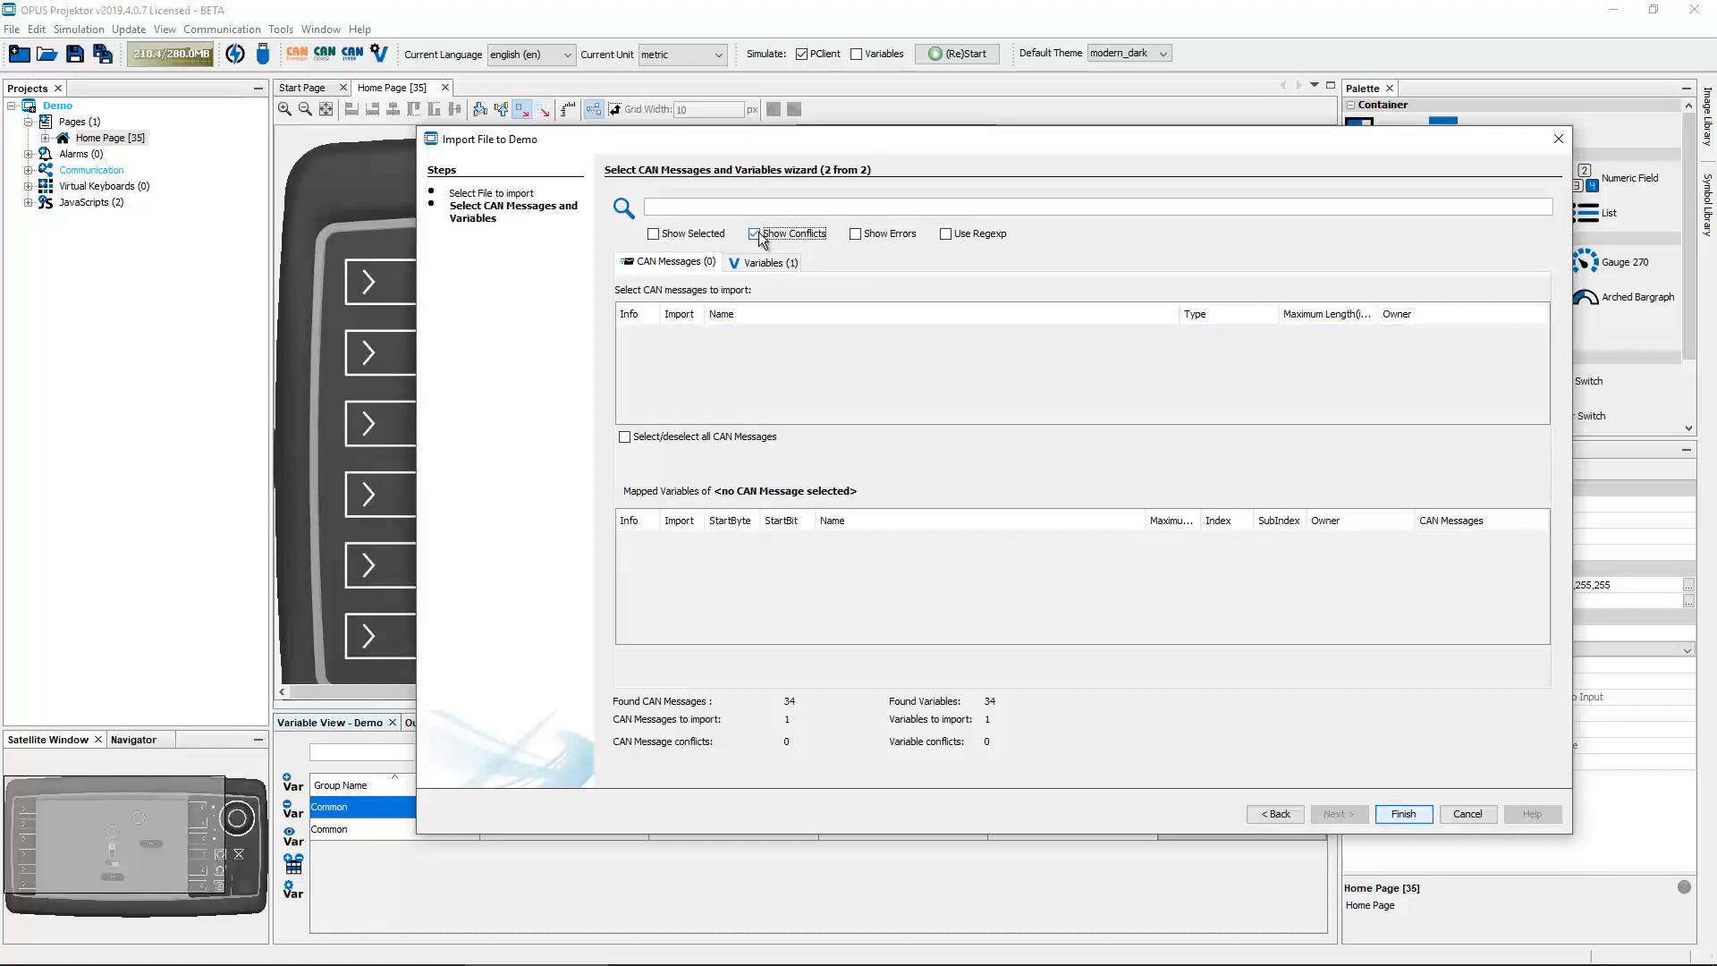
{"action": "left_click", "coordinate": [753, 259]}
{"action": "left_click", "coordinate": [664, 264]}
{"action": "left_click", "coordinate": [758, 234]}
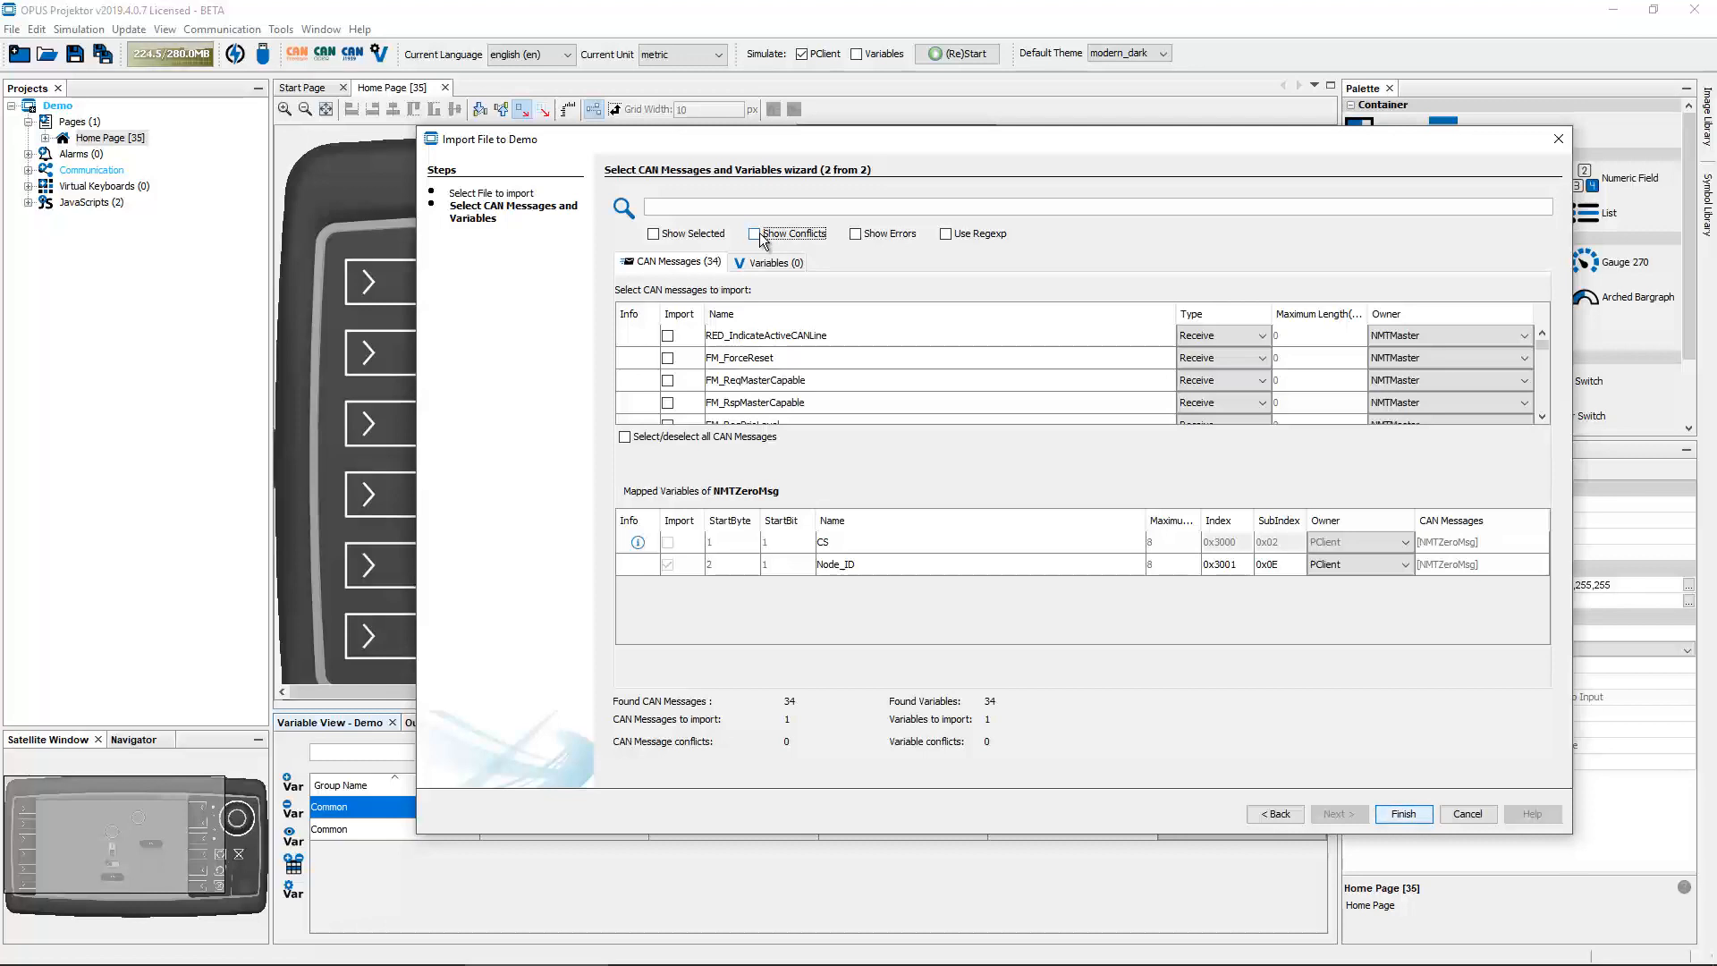
{"action": "left_click", "coordinate": [856, 236]}
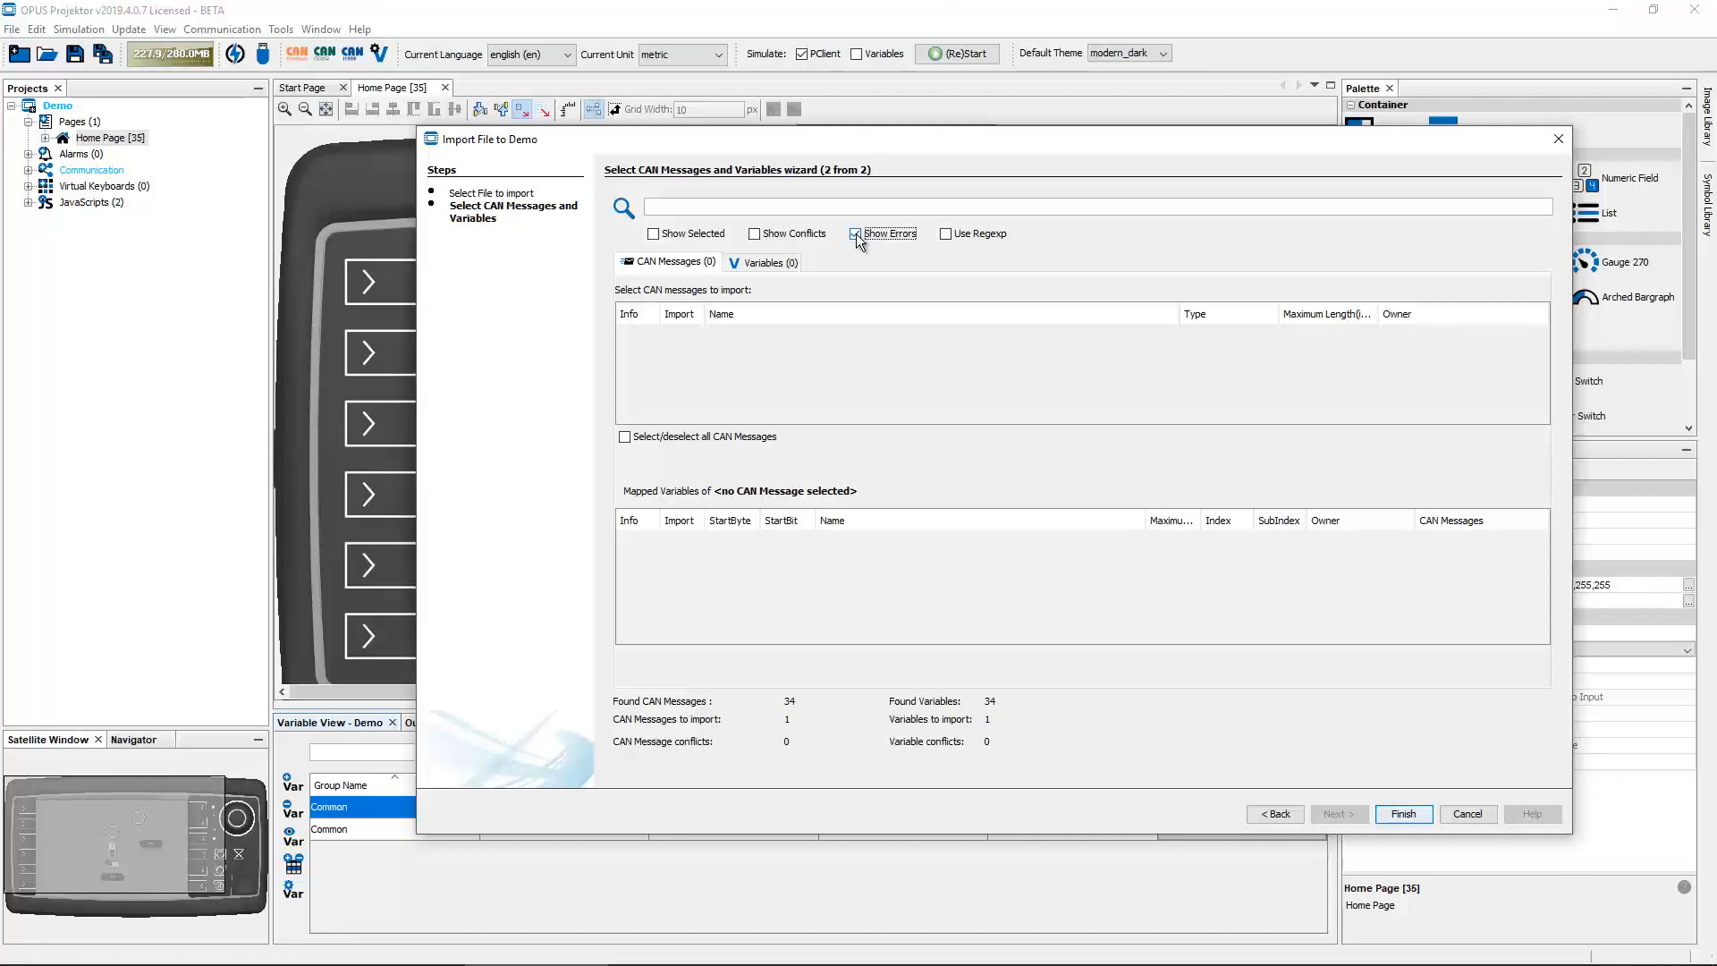
{"action": "left_click", "coordinate": [856, 236]}
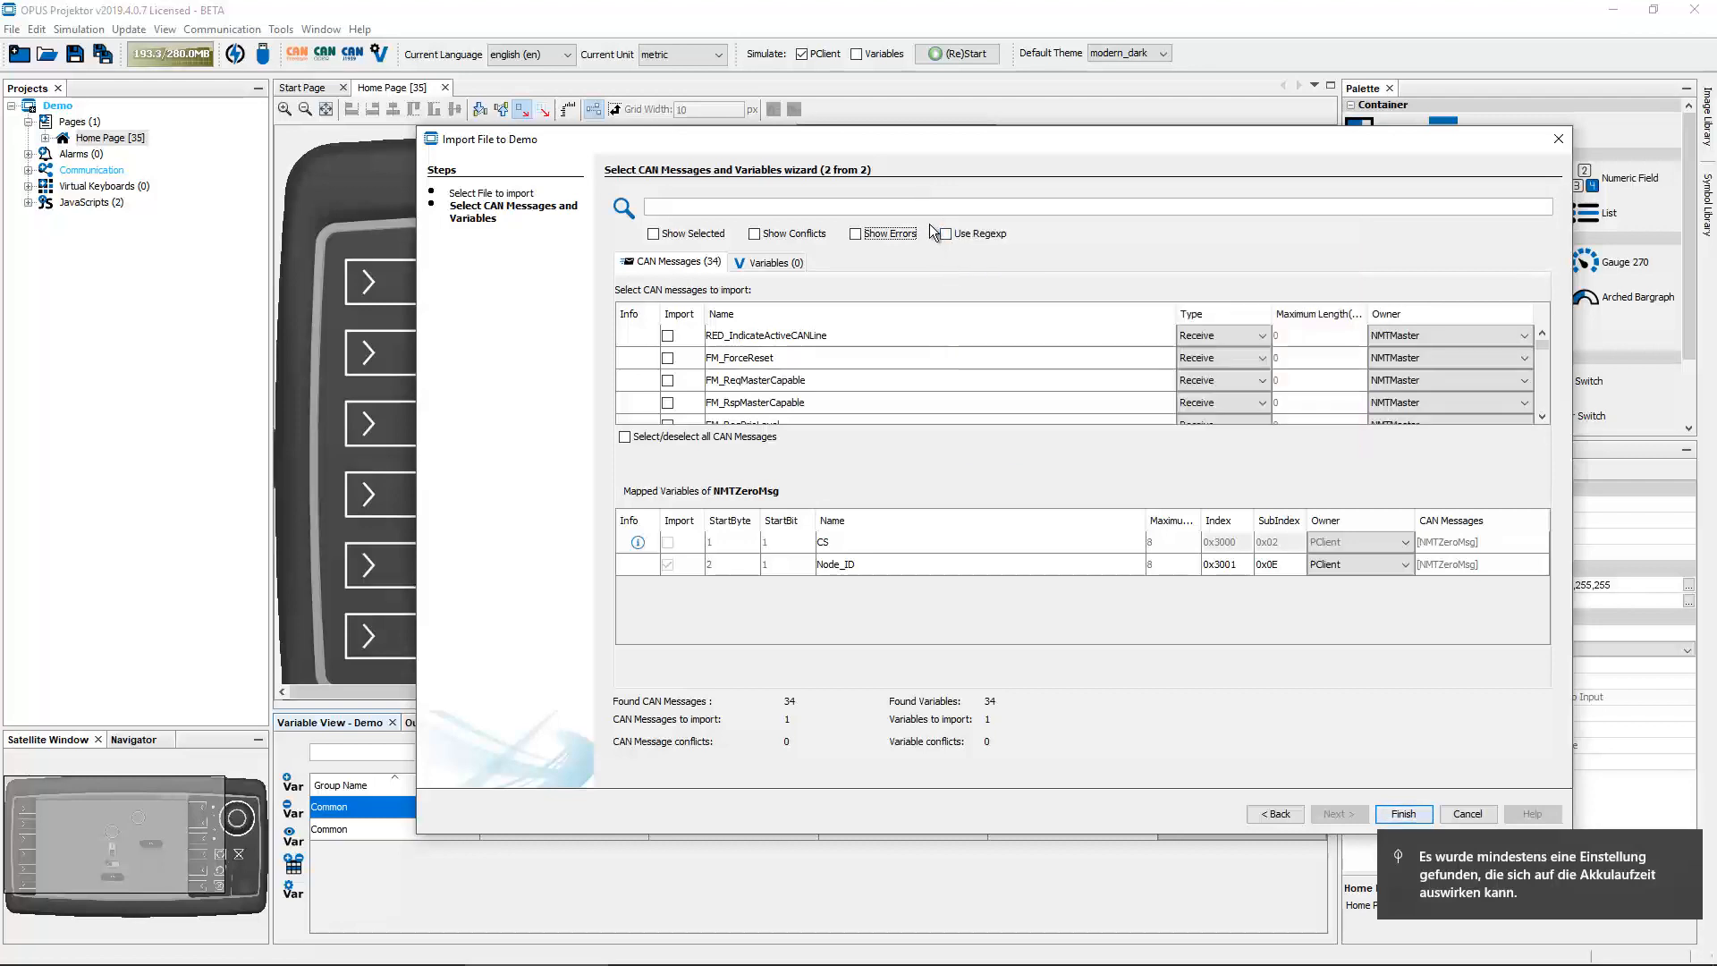
- Search the CAN messages for Force across all properties, then clear the search
{"action": "mouse_move", "coordinate": [929, 206]}
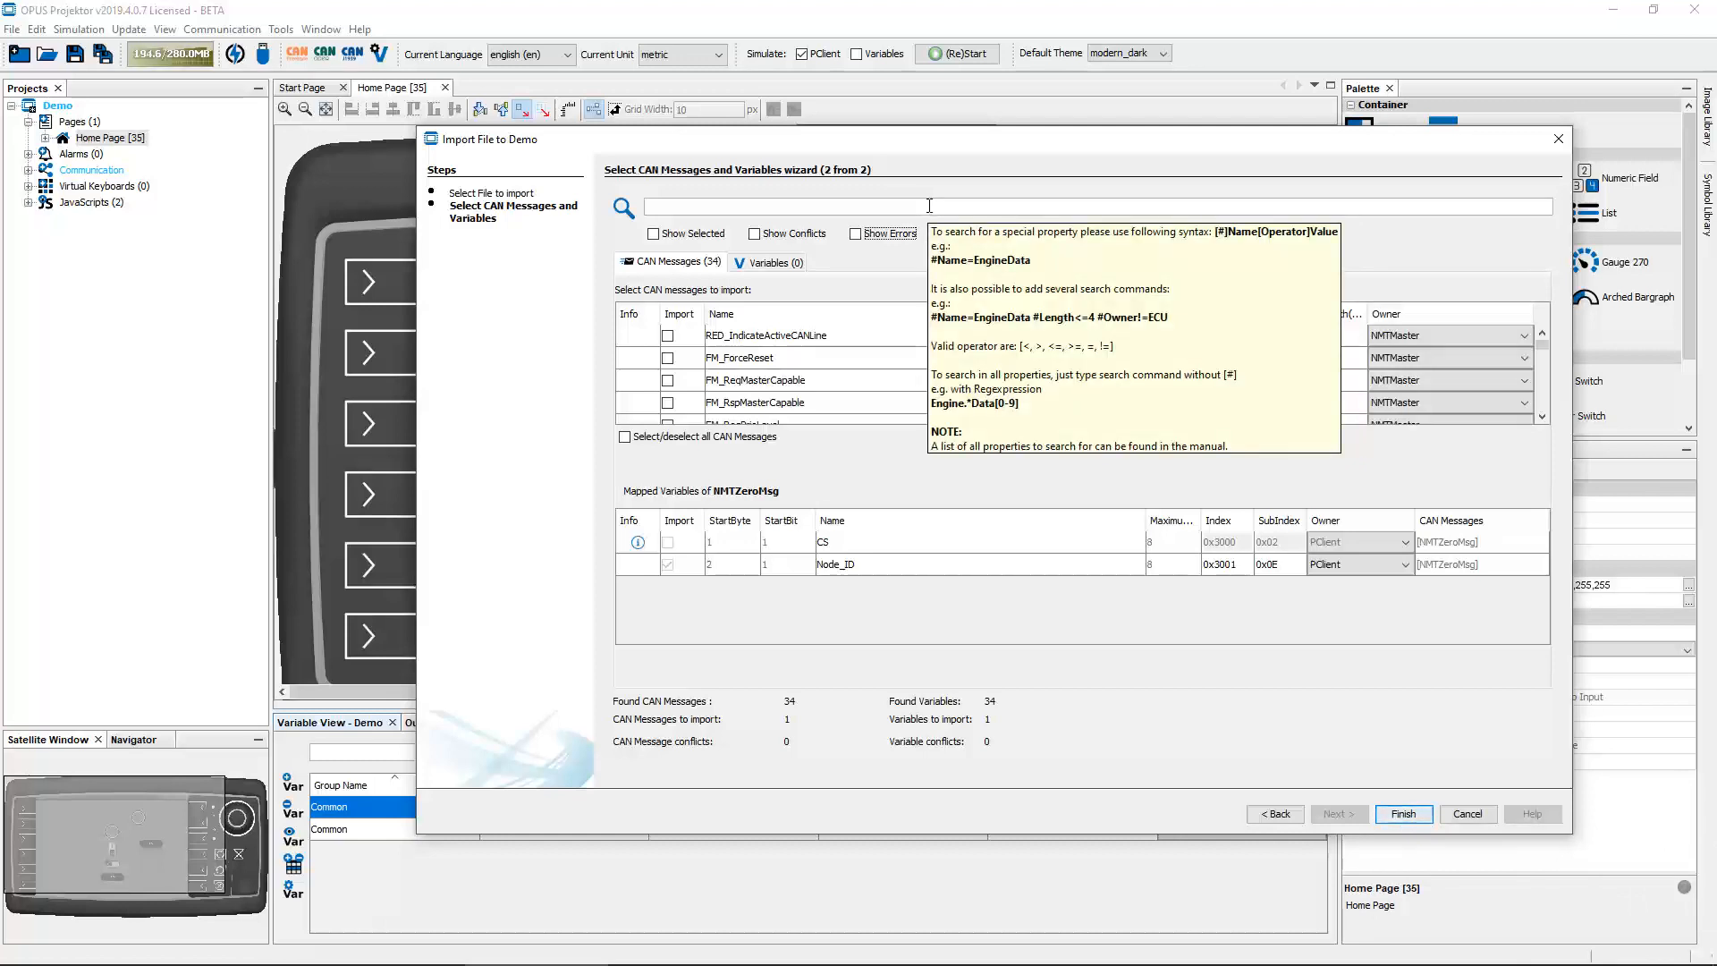
{"action": "left_click", "coordinate": [929, 205]}
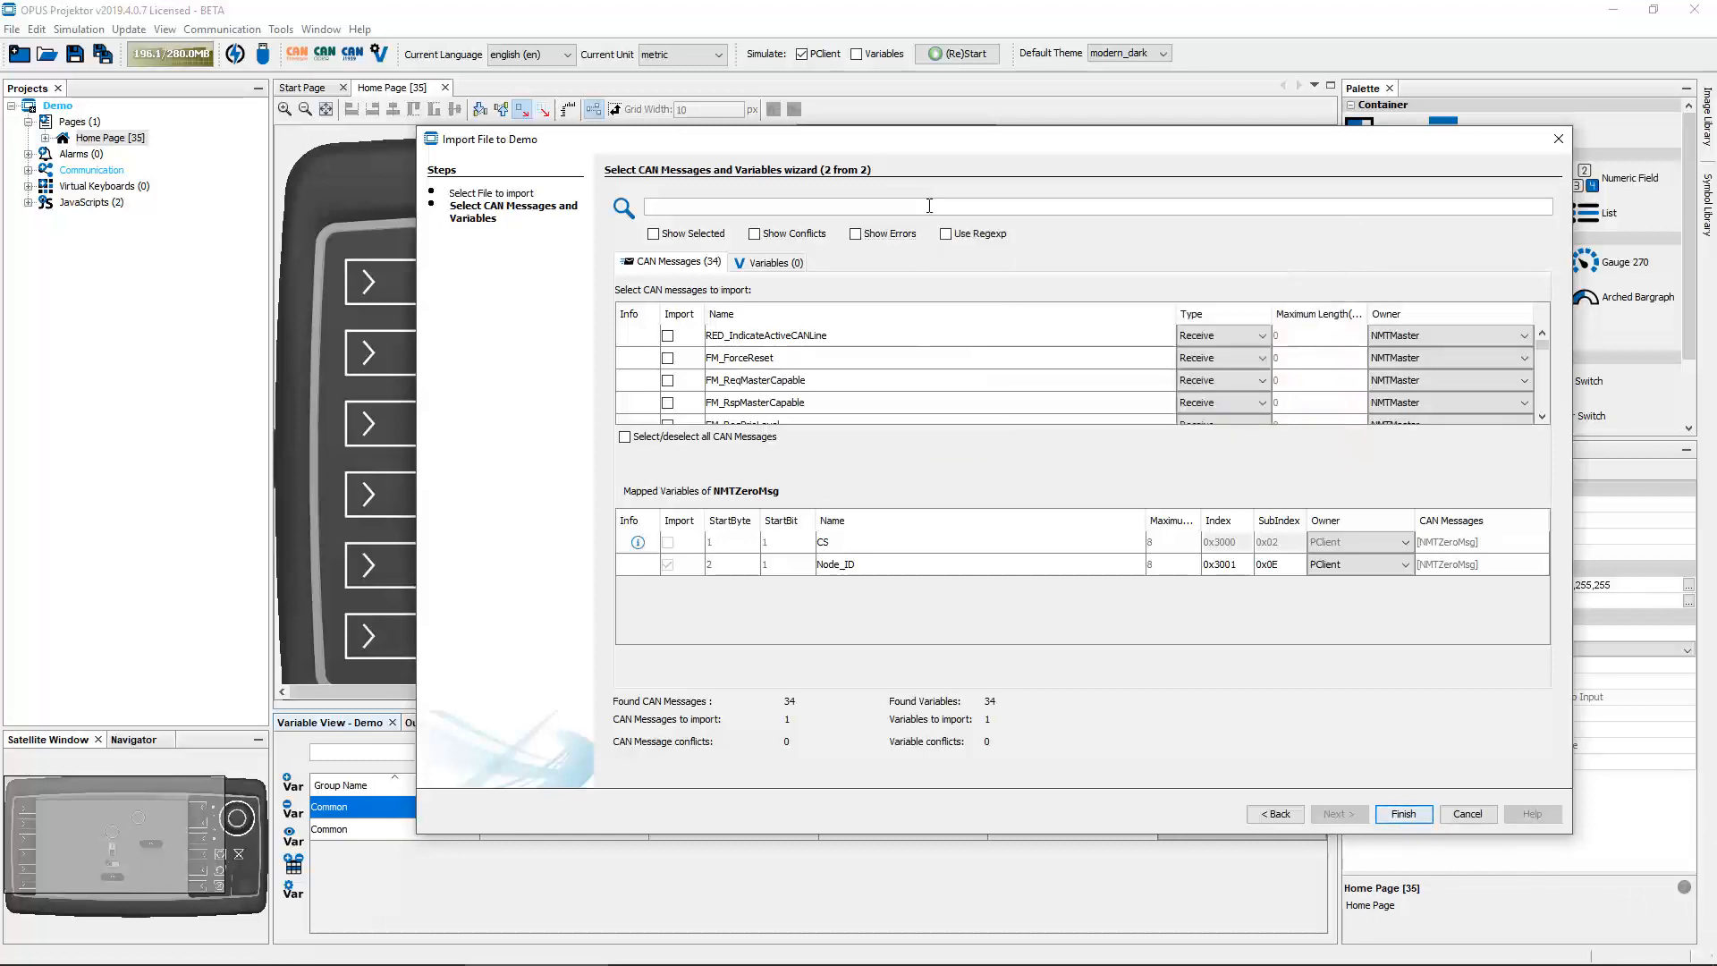
{"action": "type", "text": "Force"}
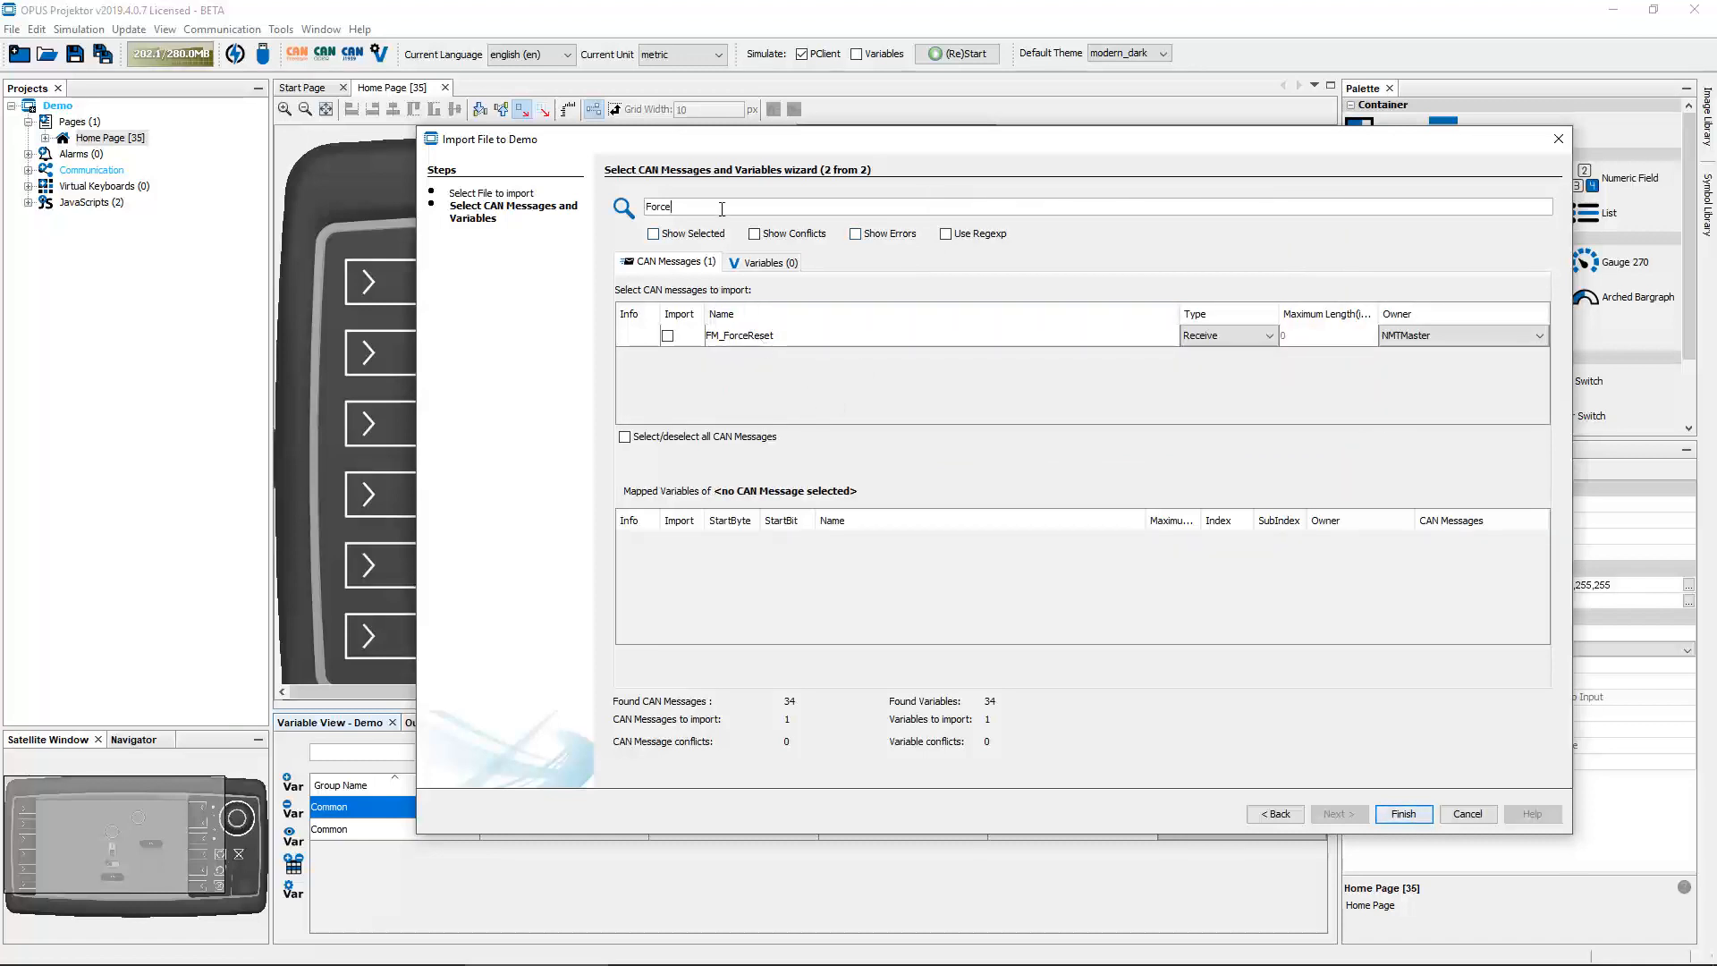
{"action": "key", "text": "BackSpace"}
{"action": "key", "text": "BackSpace"}
{"action": "key", "text": "BackSpace"}
{"action": "key", "text": "BackSpace"}
{"action": "key", "text": "BackSpace"}
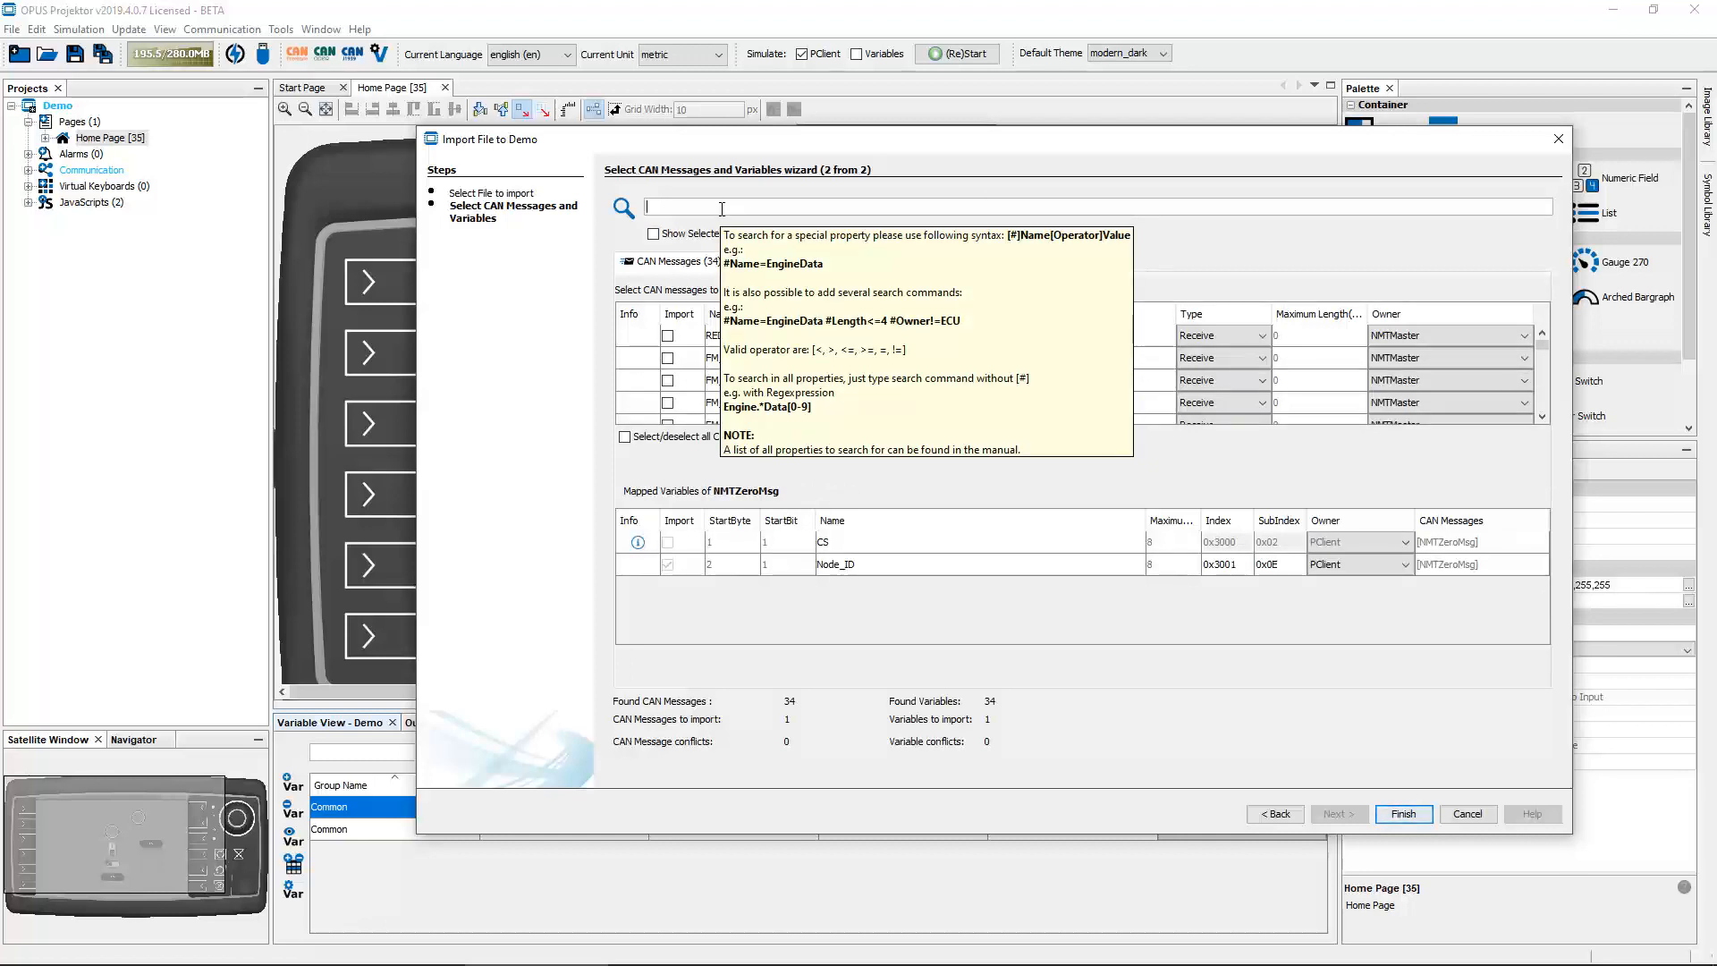
- Search by name with #Name=LSS and view the matching CAN messages and variables
{"action": "type", "text": "#Na"}
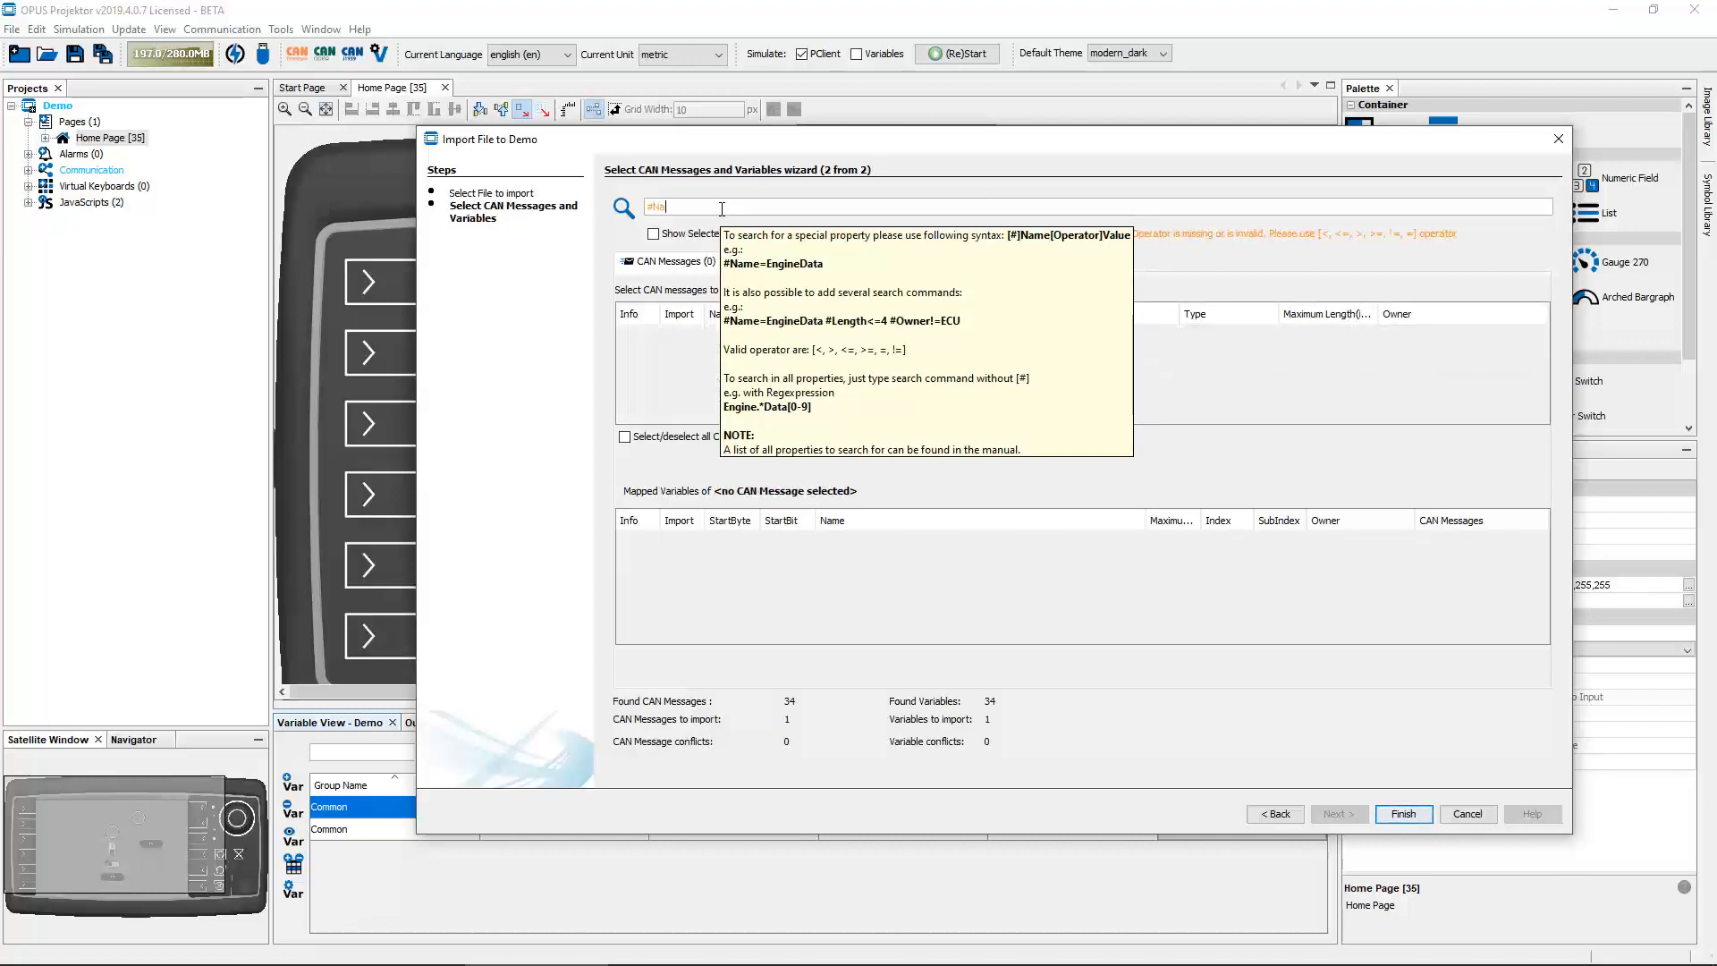
{"action": "type", "text": "me=LSS"}
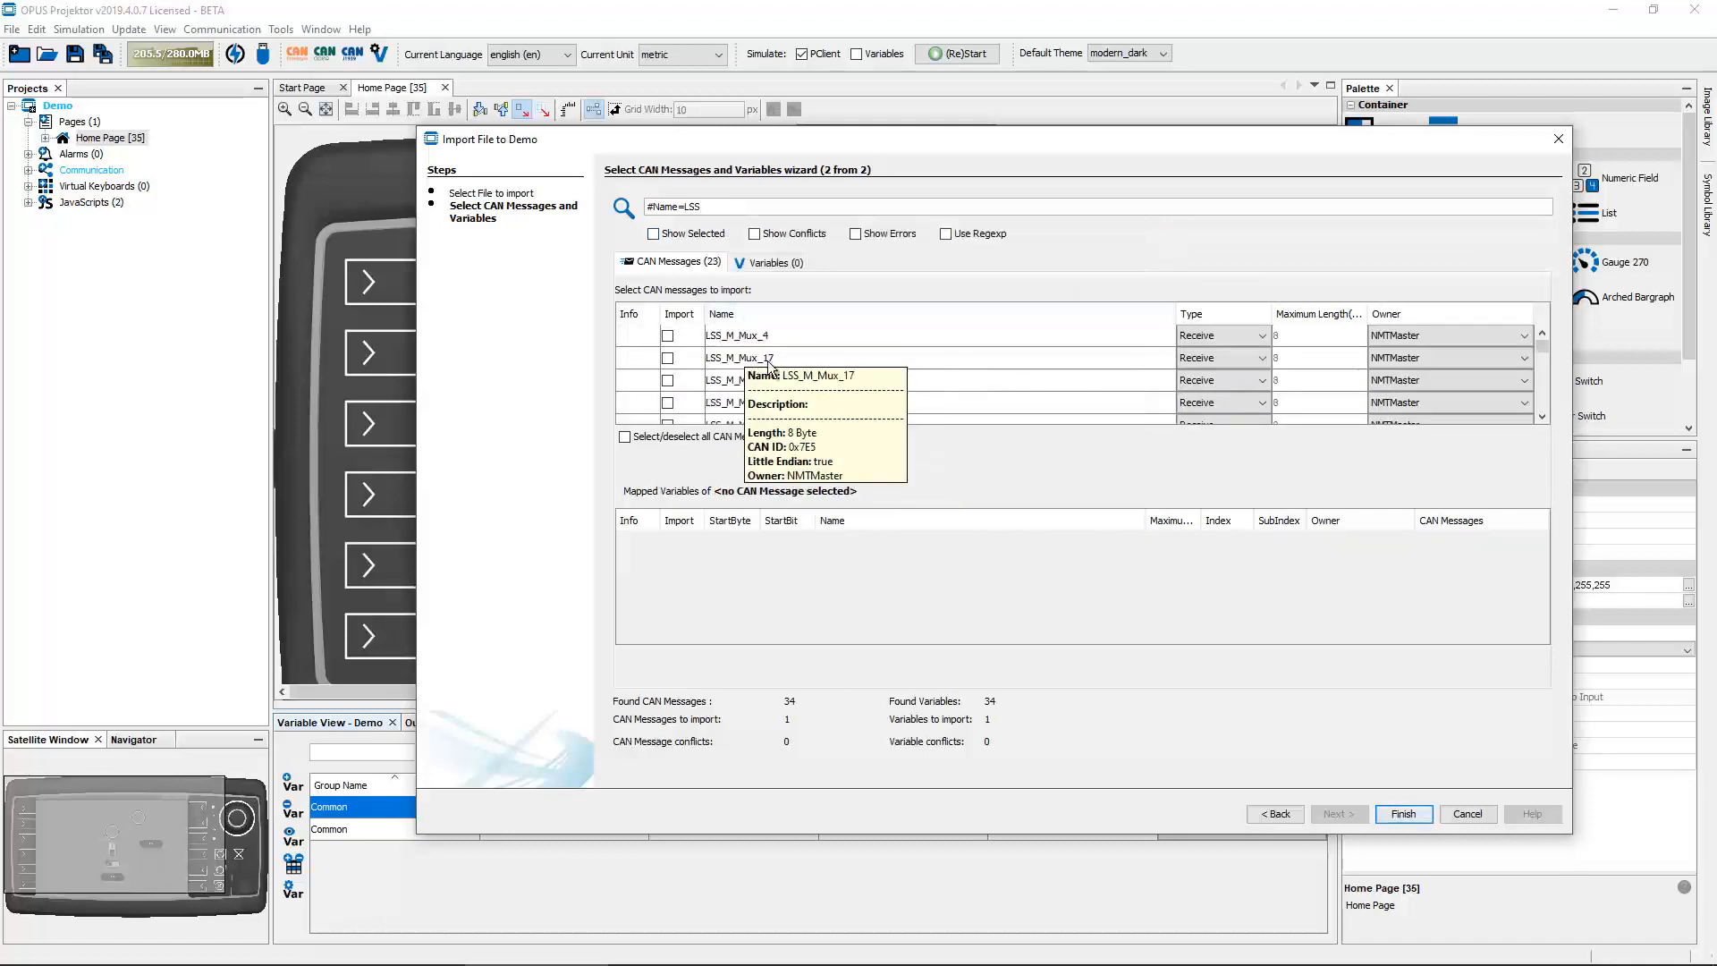
{"action": "left_click", "coordinate": [795, 264]}
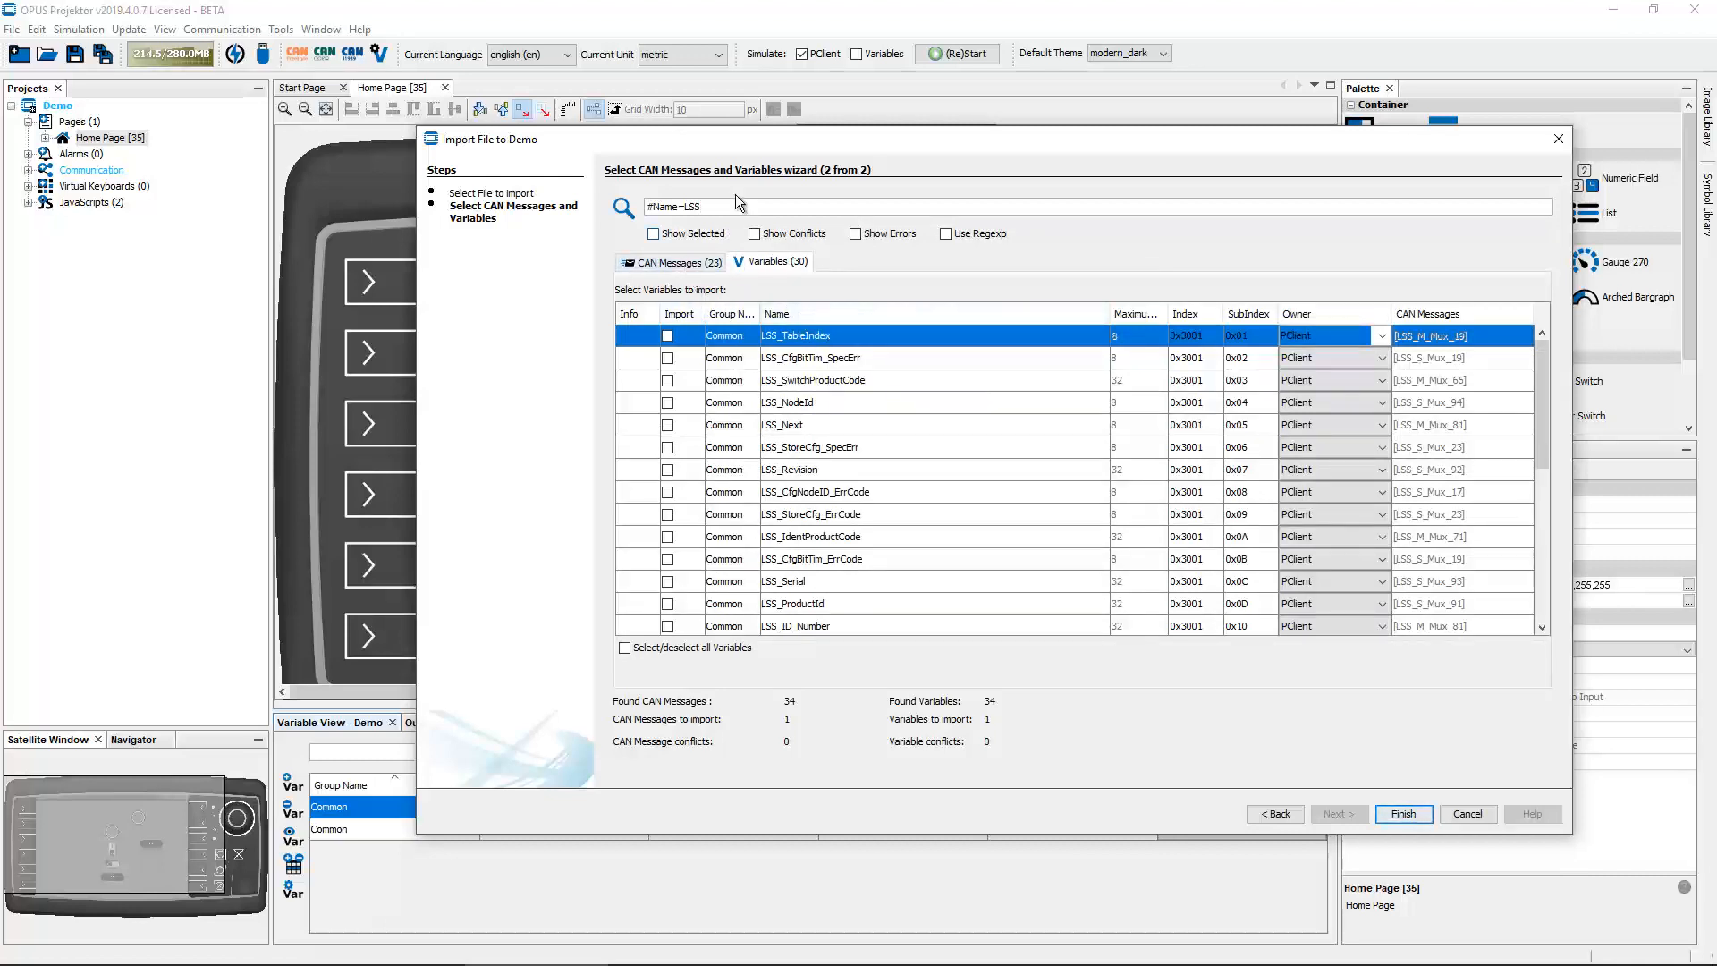
- Extend the name search with the length condition #Length>=8
{"action": "left_click", "coordinate": [752, 211]}
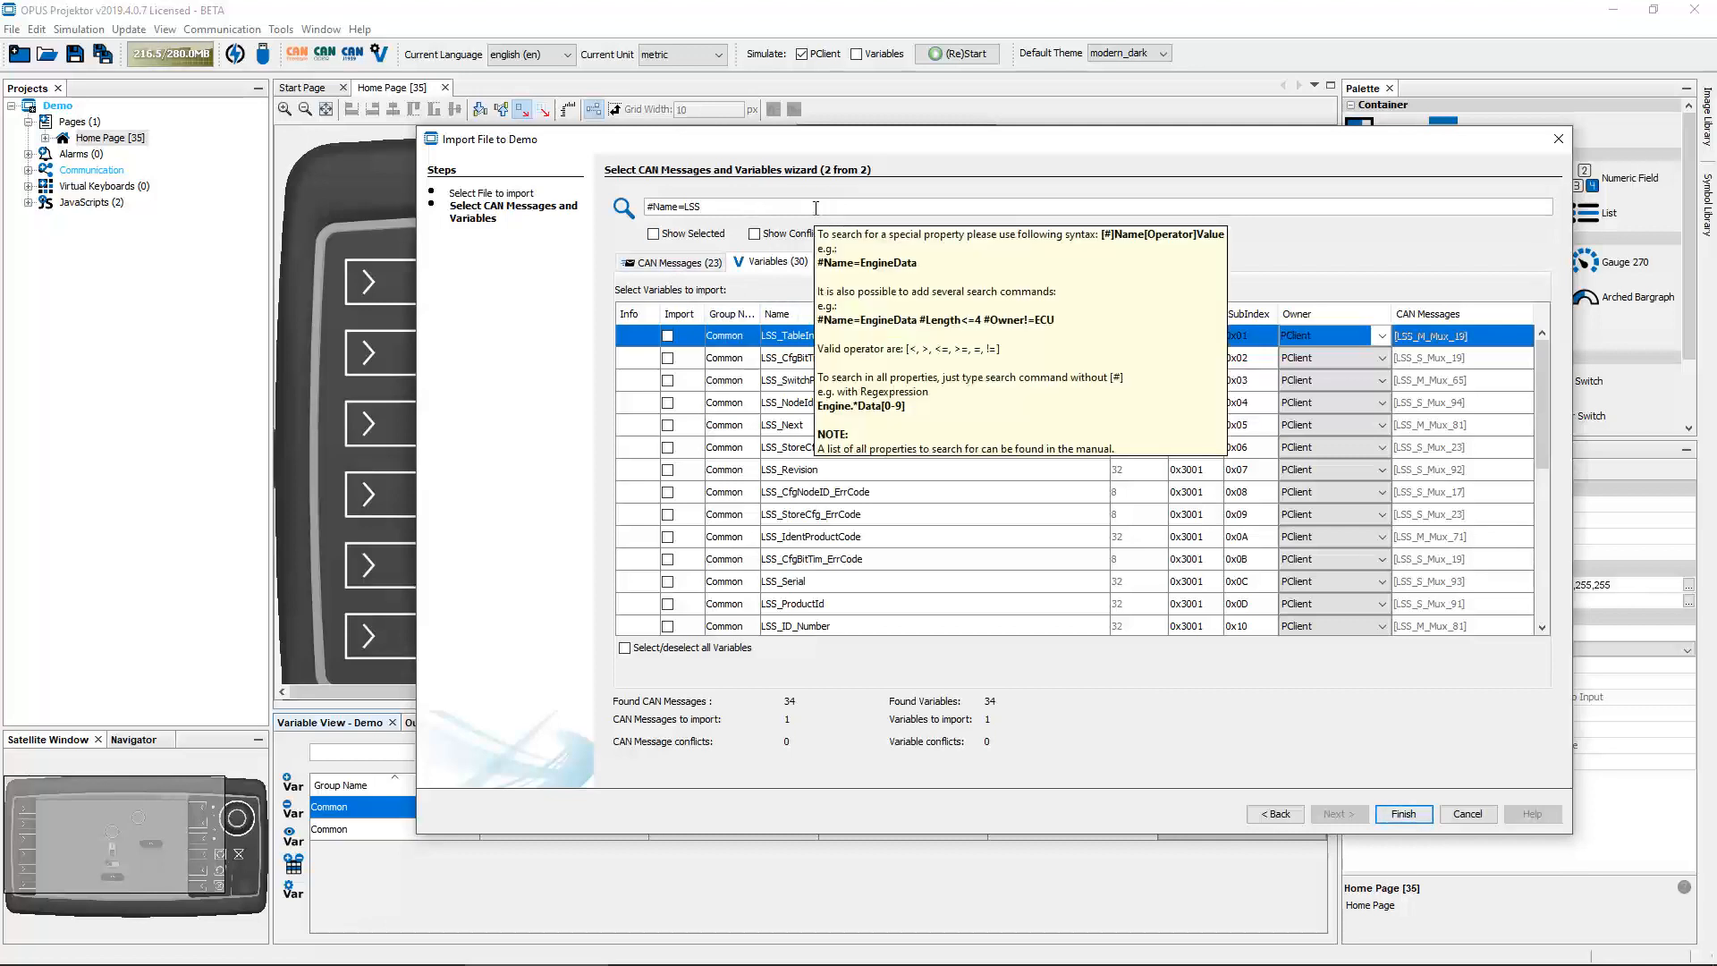
{"action": "type", "text": "#"}
{"action": "type", "text": "L"}
{"action": "type", "text": "egth"}
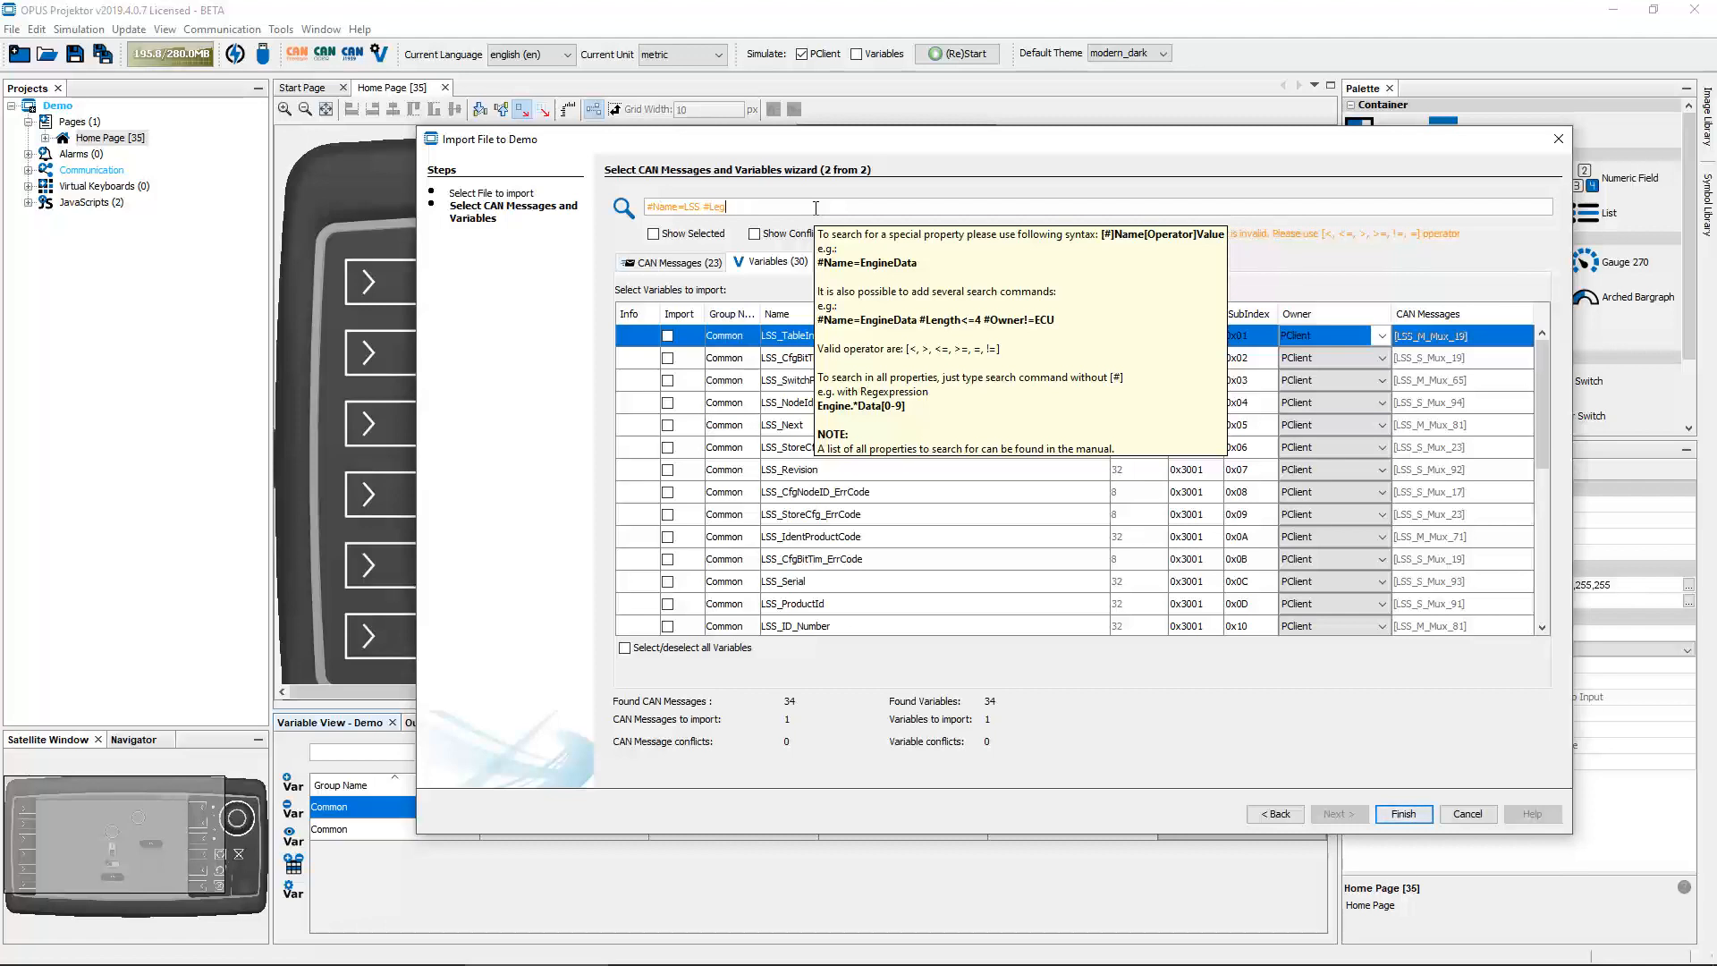
{"action": "key", "text": "BackSpace"}
{"action": "key", "text": "BackSpace"}
{"action": "key", "text": "BackSpace"}
{"action": "type", "text": "ngth >=8"}
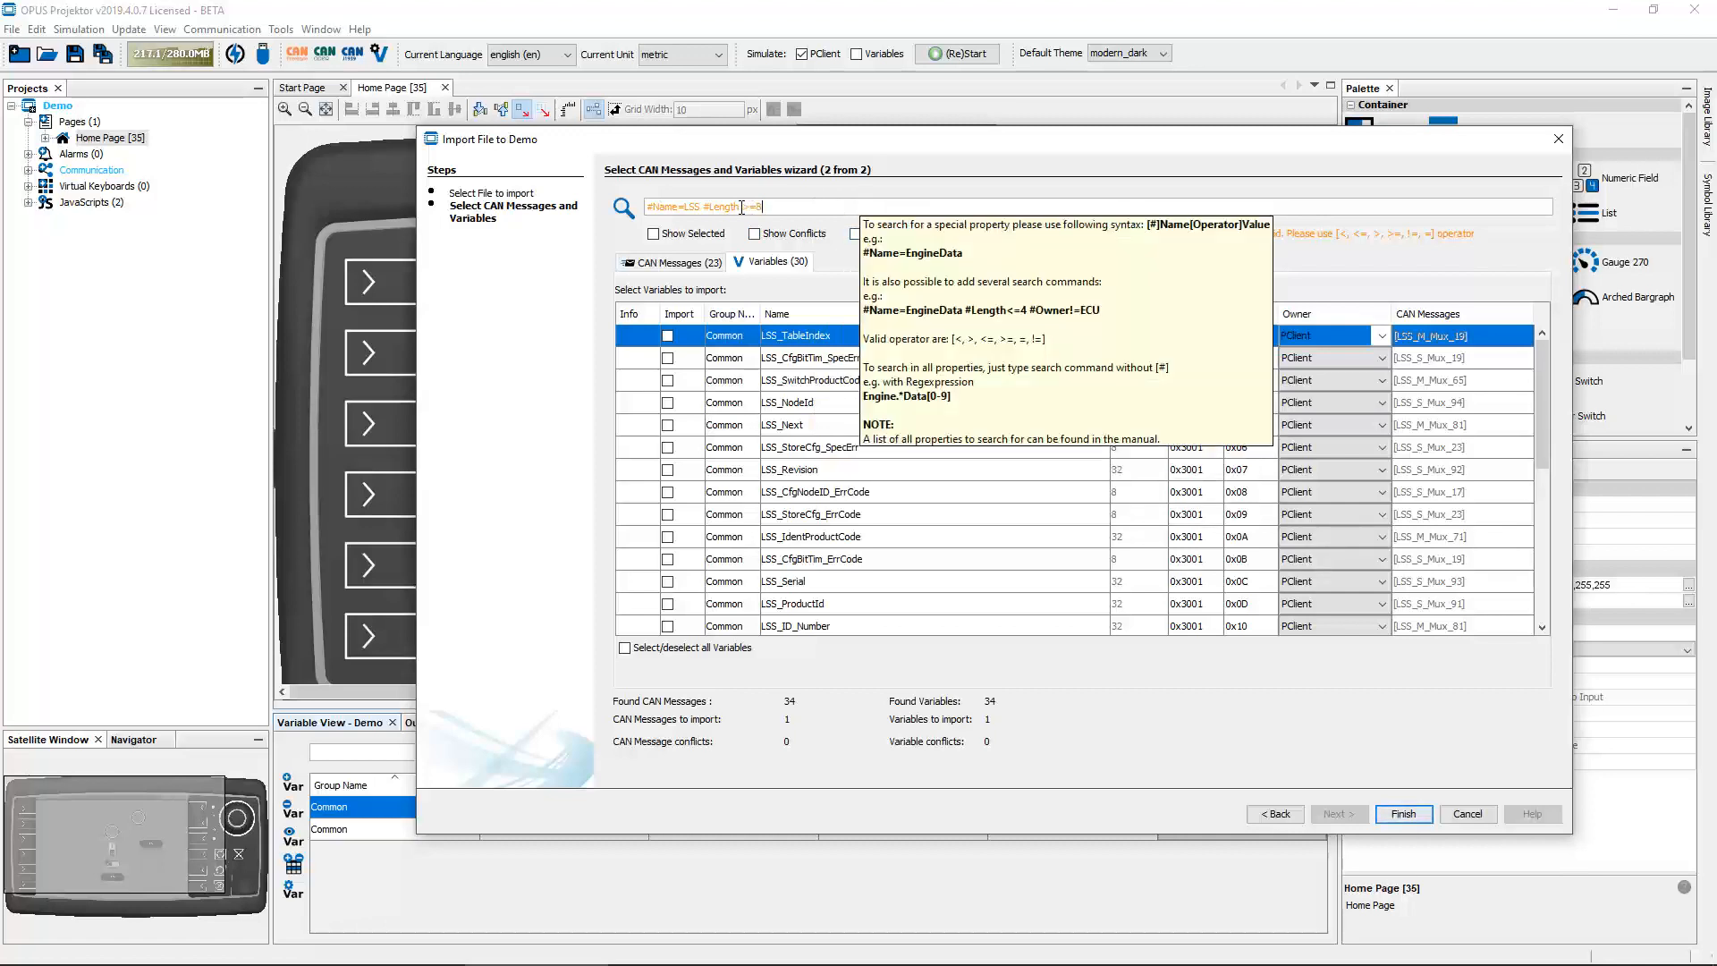
{"action": "key", "text": "BackSpace"}
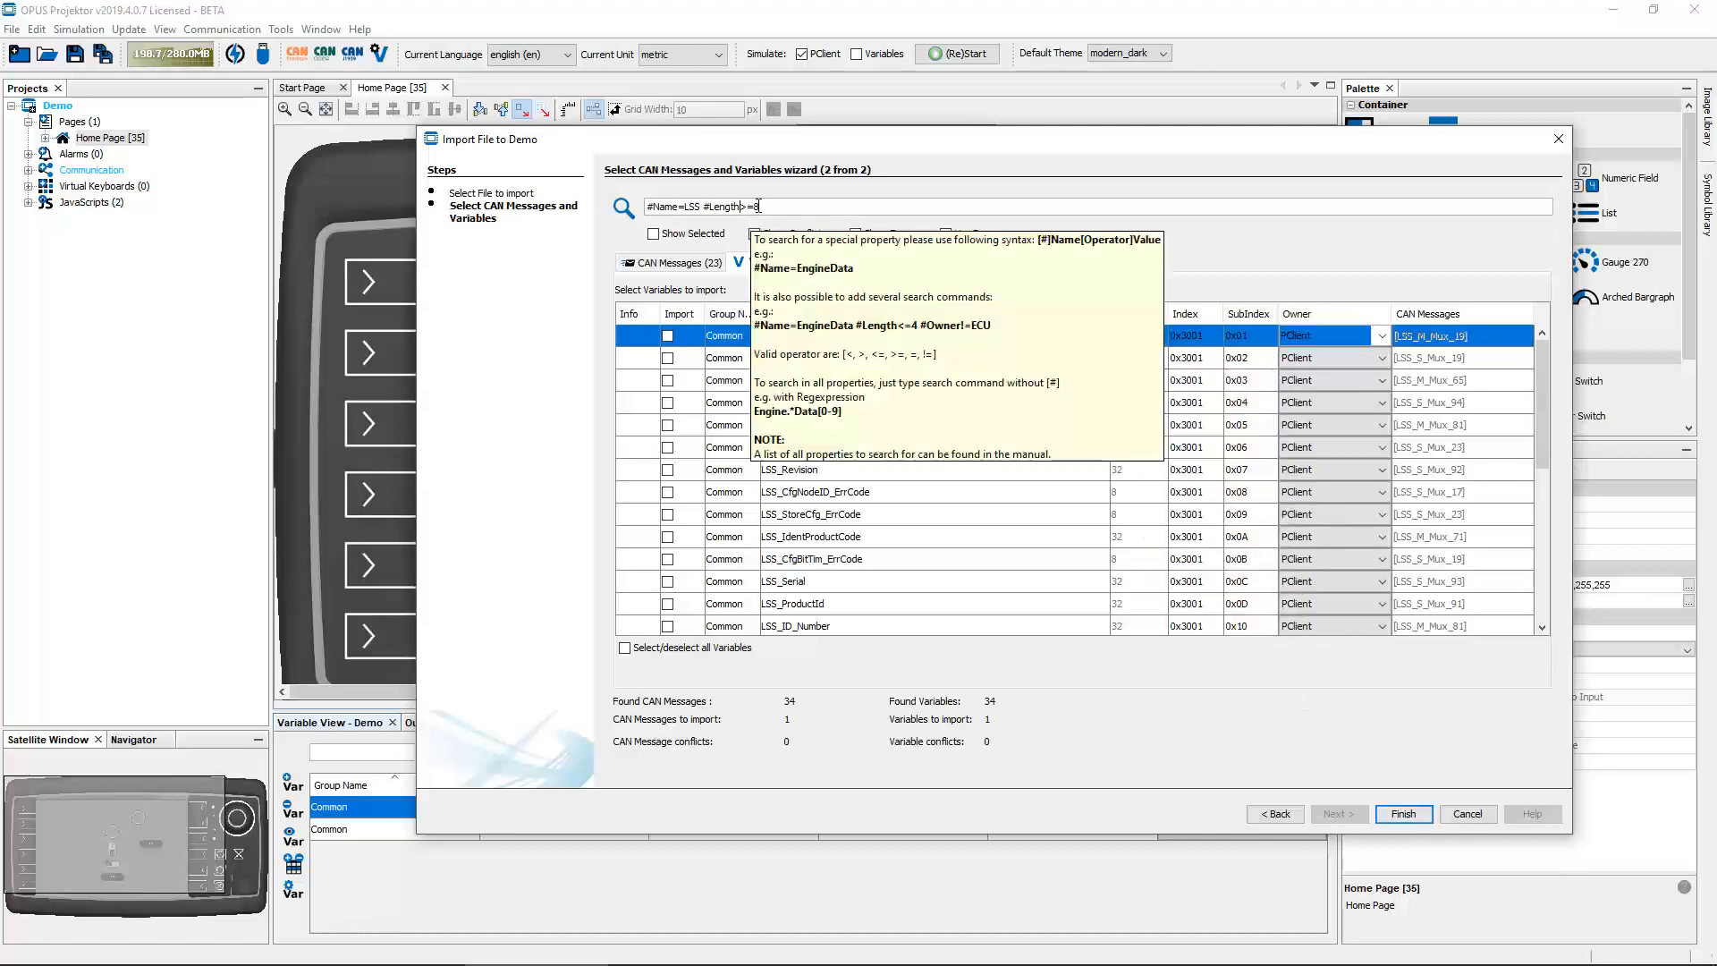
- Change the length condition to #Length>8, look through the matching variables, and clear the search
{"action": "key", "text": "BackSpace"}
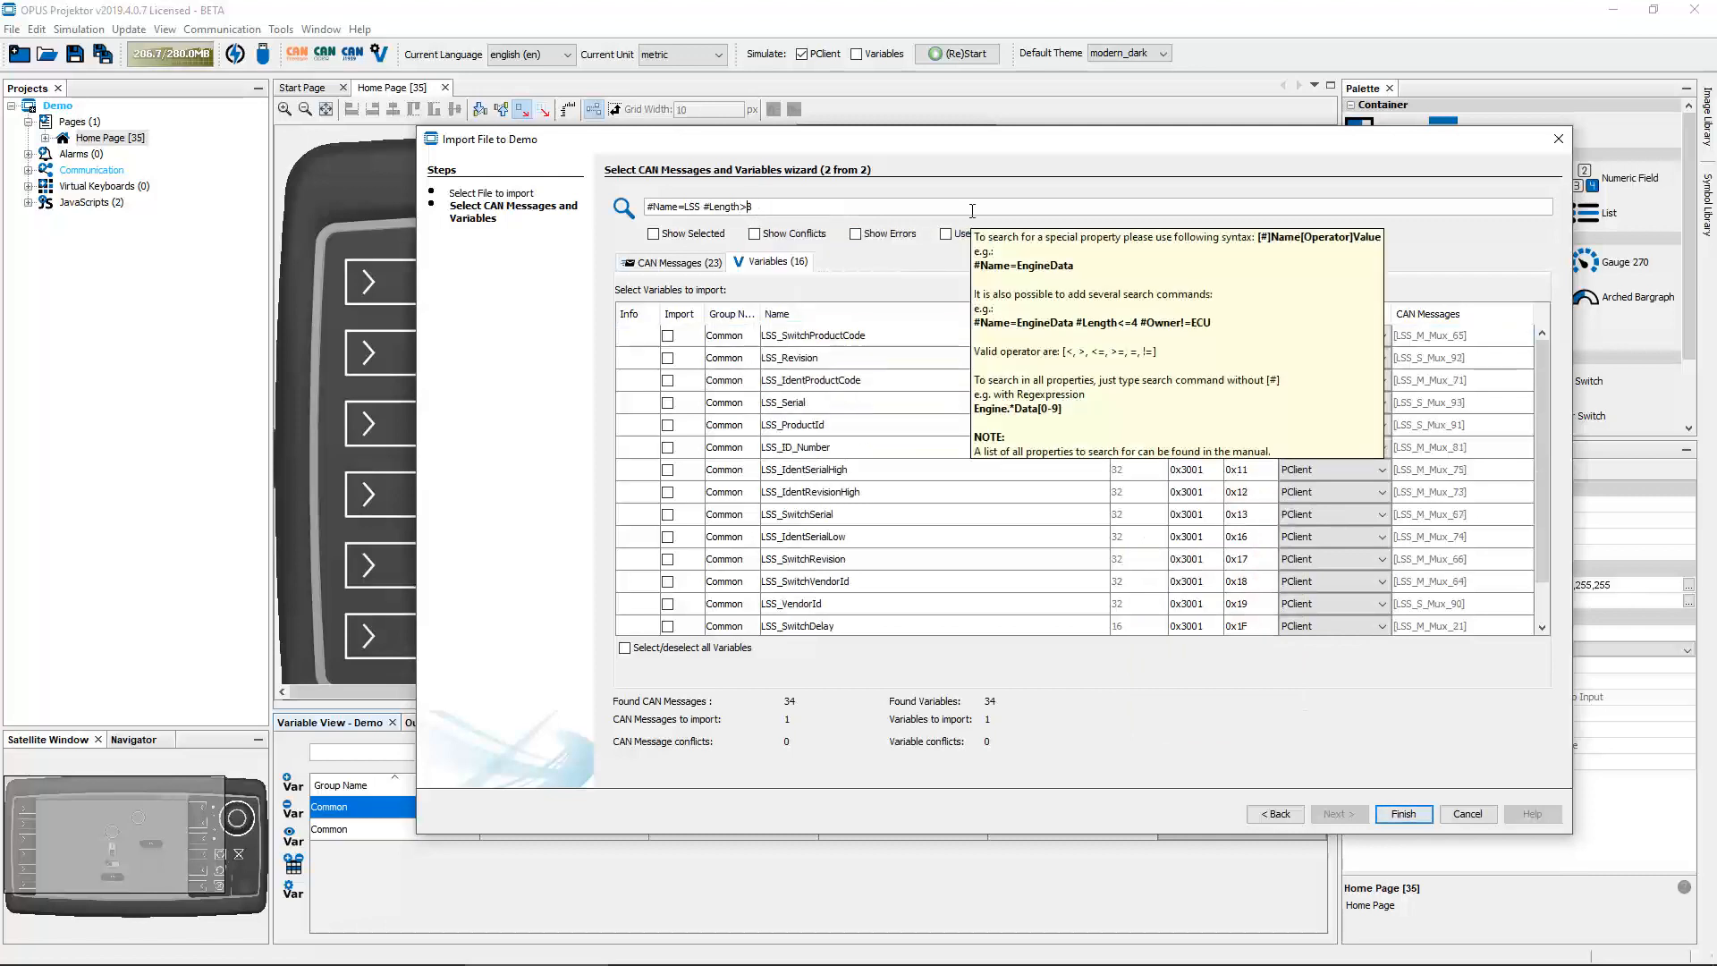
{"action": "scroll", "coordinate": [1073, 384], "scroll_direction": "down", "scroll_amount": 1}
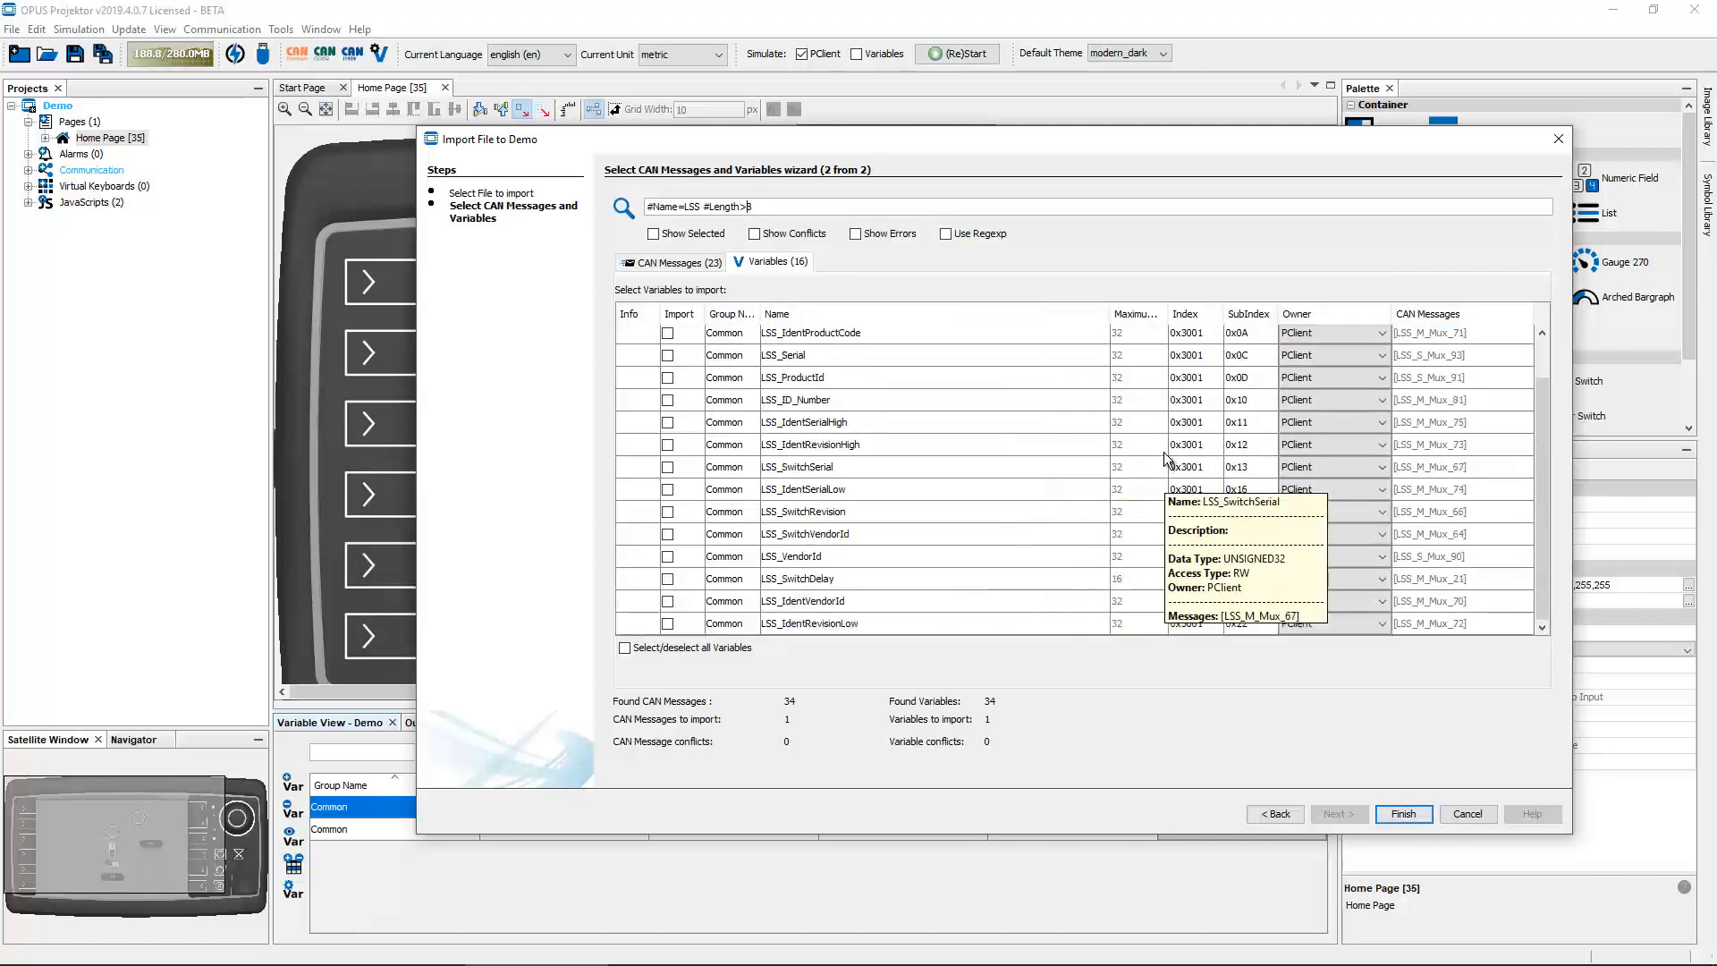
{"action": "scroll", "coordinate": [1160, 430], "scroll_direction": "up", "scroll_amount": 1}
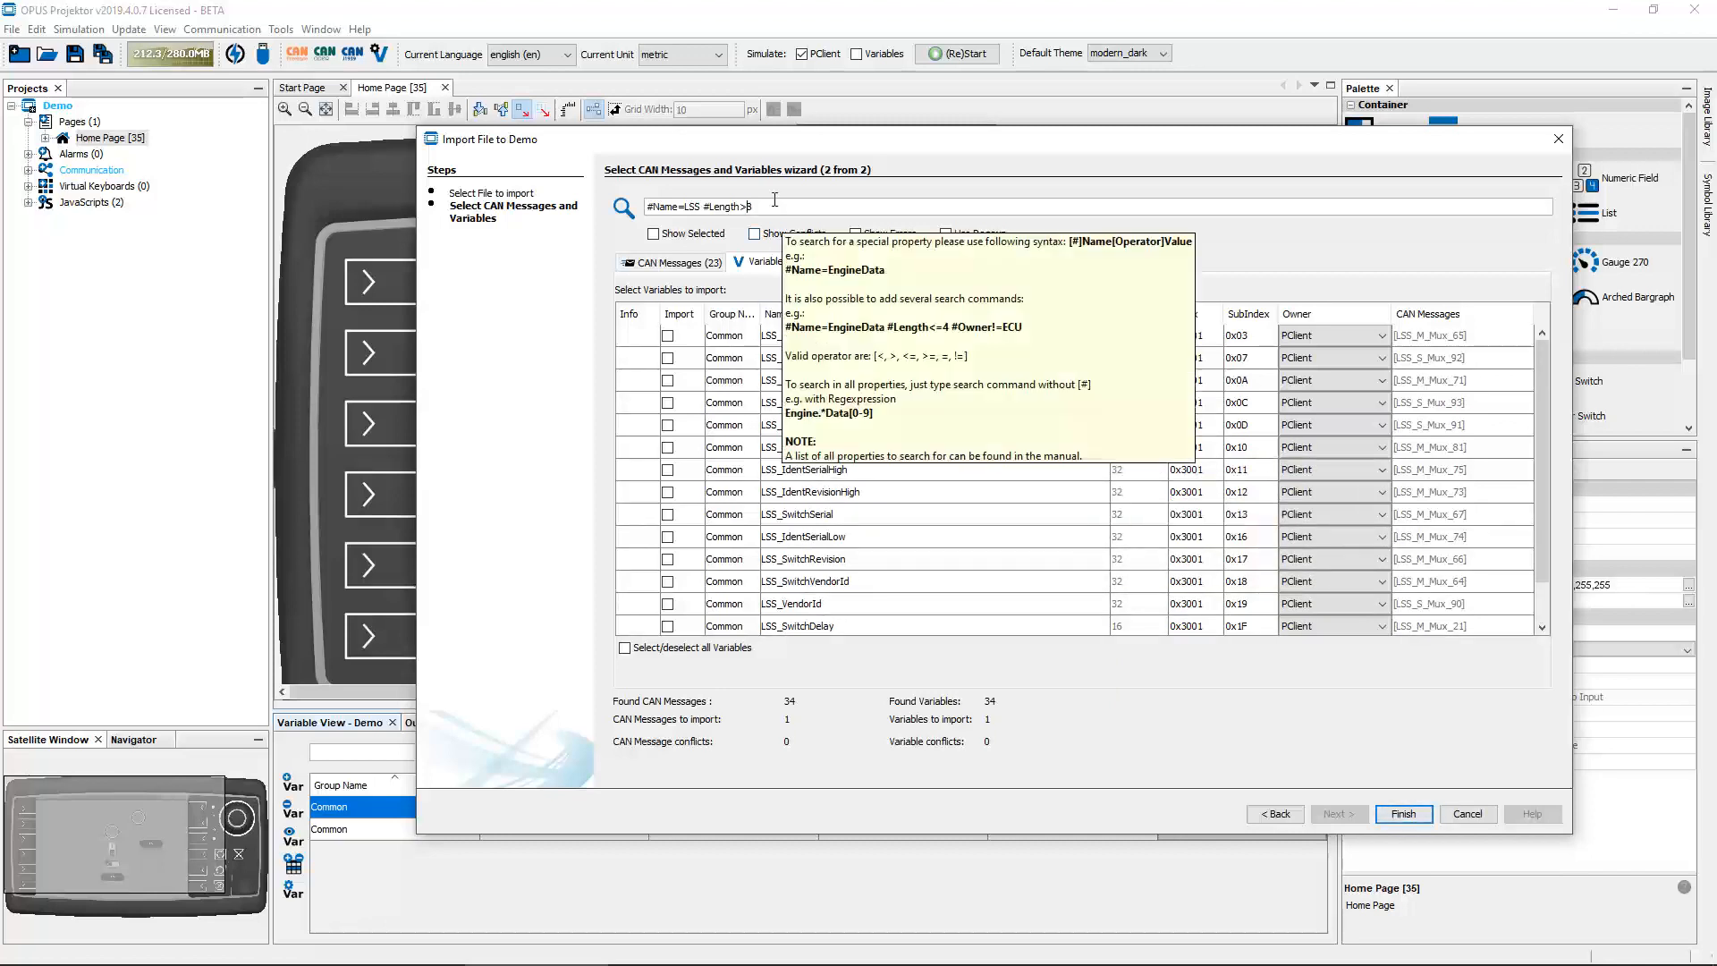
{"action": "left_click_drag", "start_coordinate": [785, 207], "coordinate": [631, 206]}
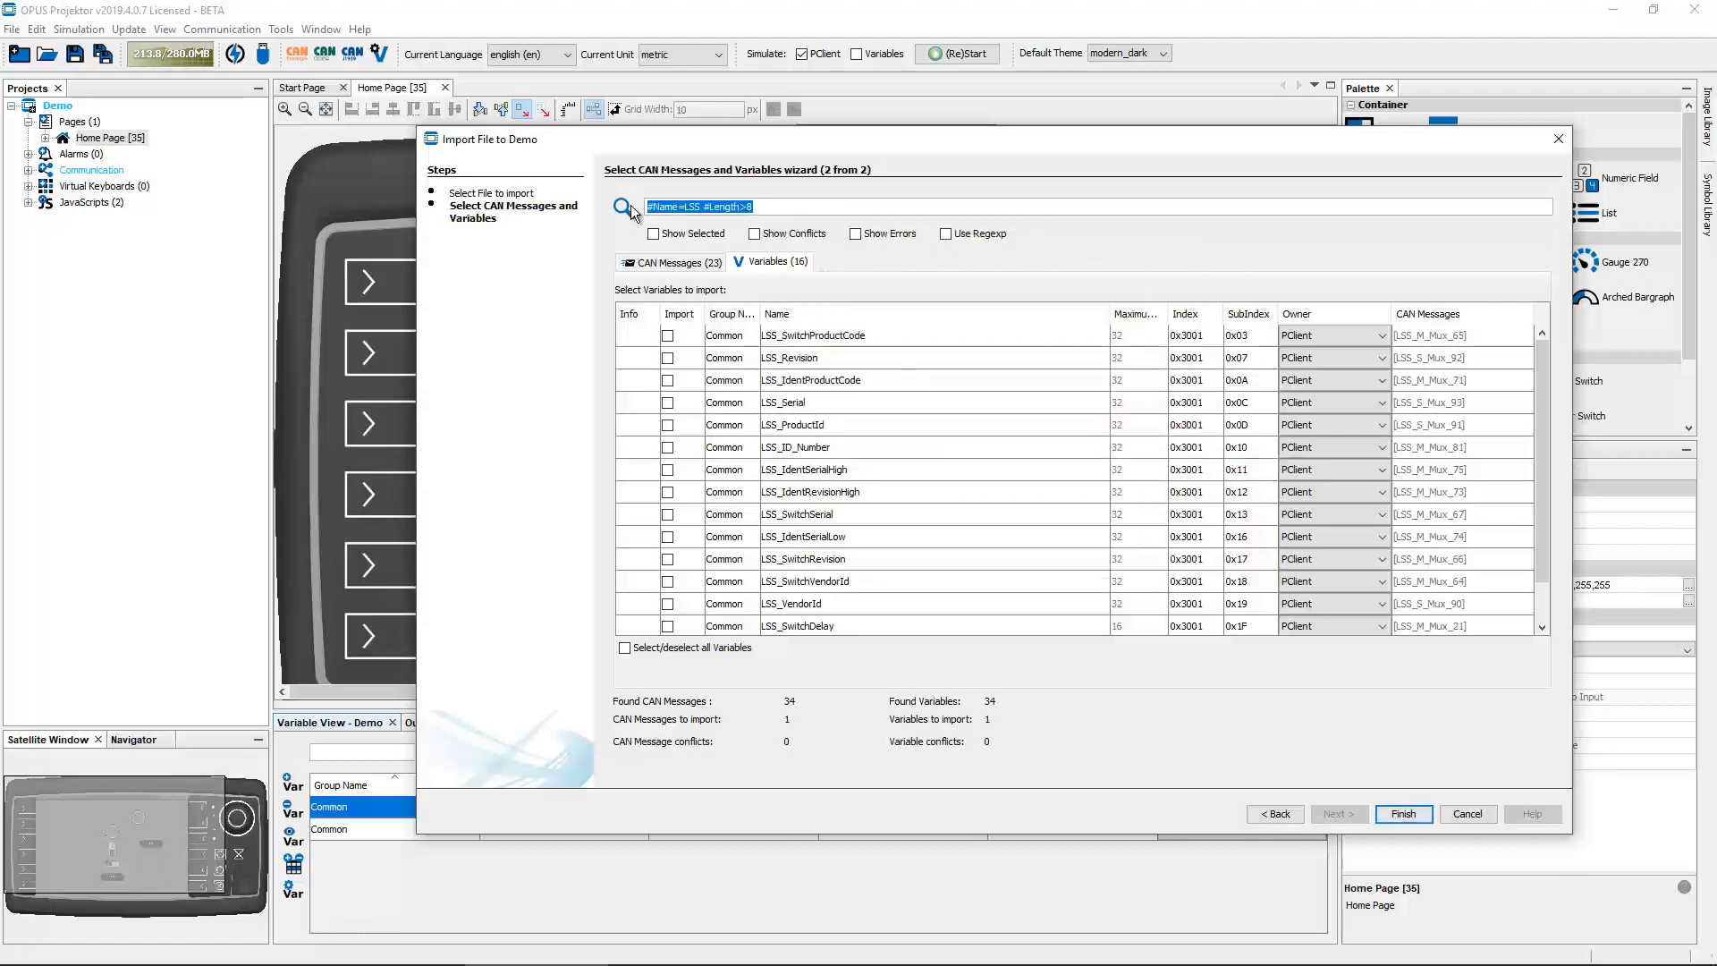
{"action": "key", "text": "BackSpace"}
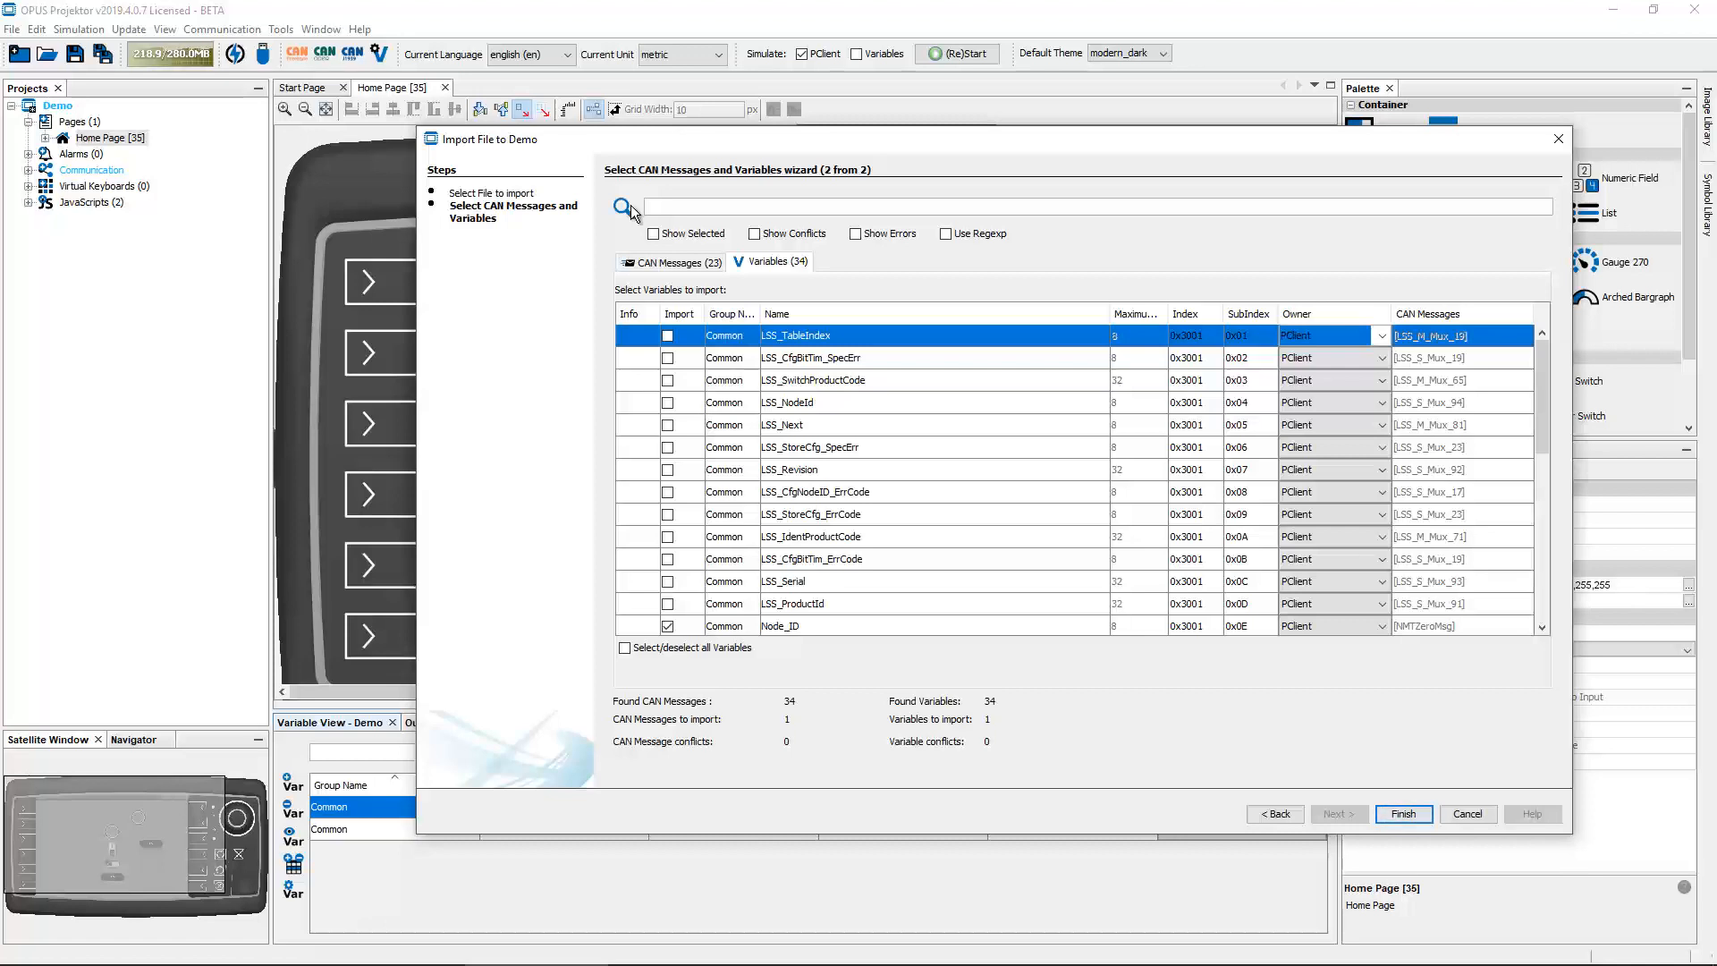
- Mark all CAN messages for import and check the import marks in the variables list, including the CS entry
{"action": "left_click", "coordinate": [684, 268]}
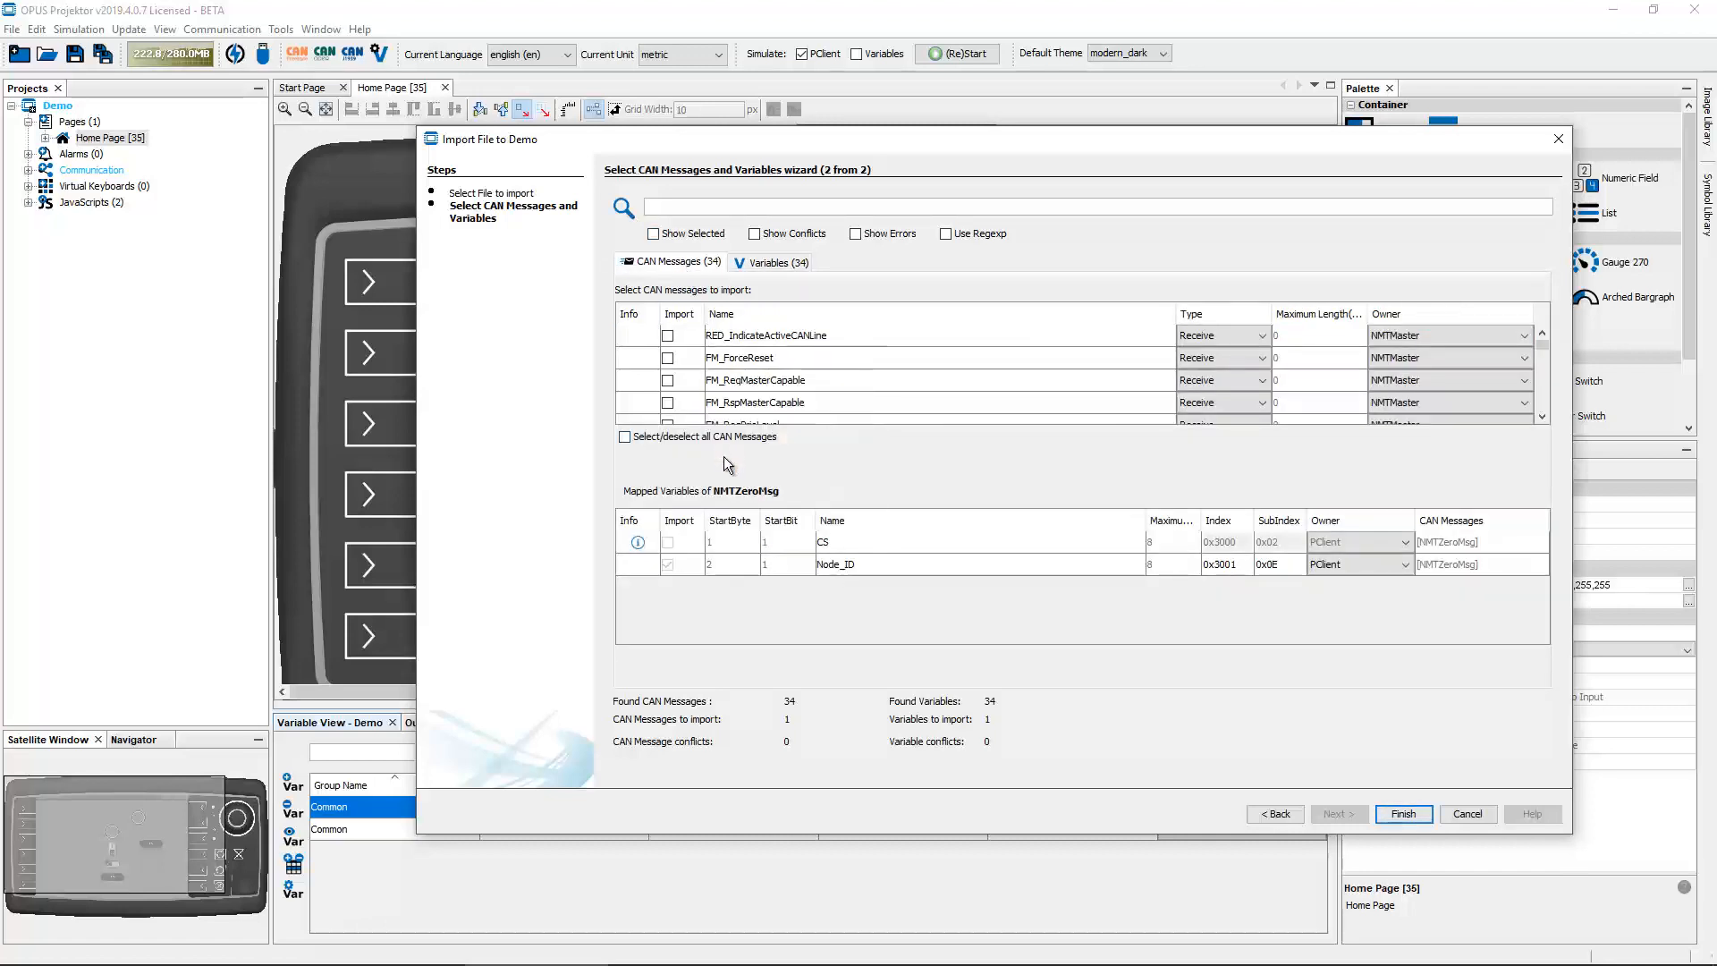
{"action": "left_click", "coordinate": [624, 437]}
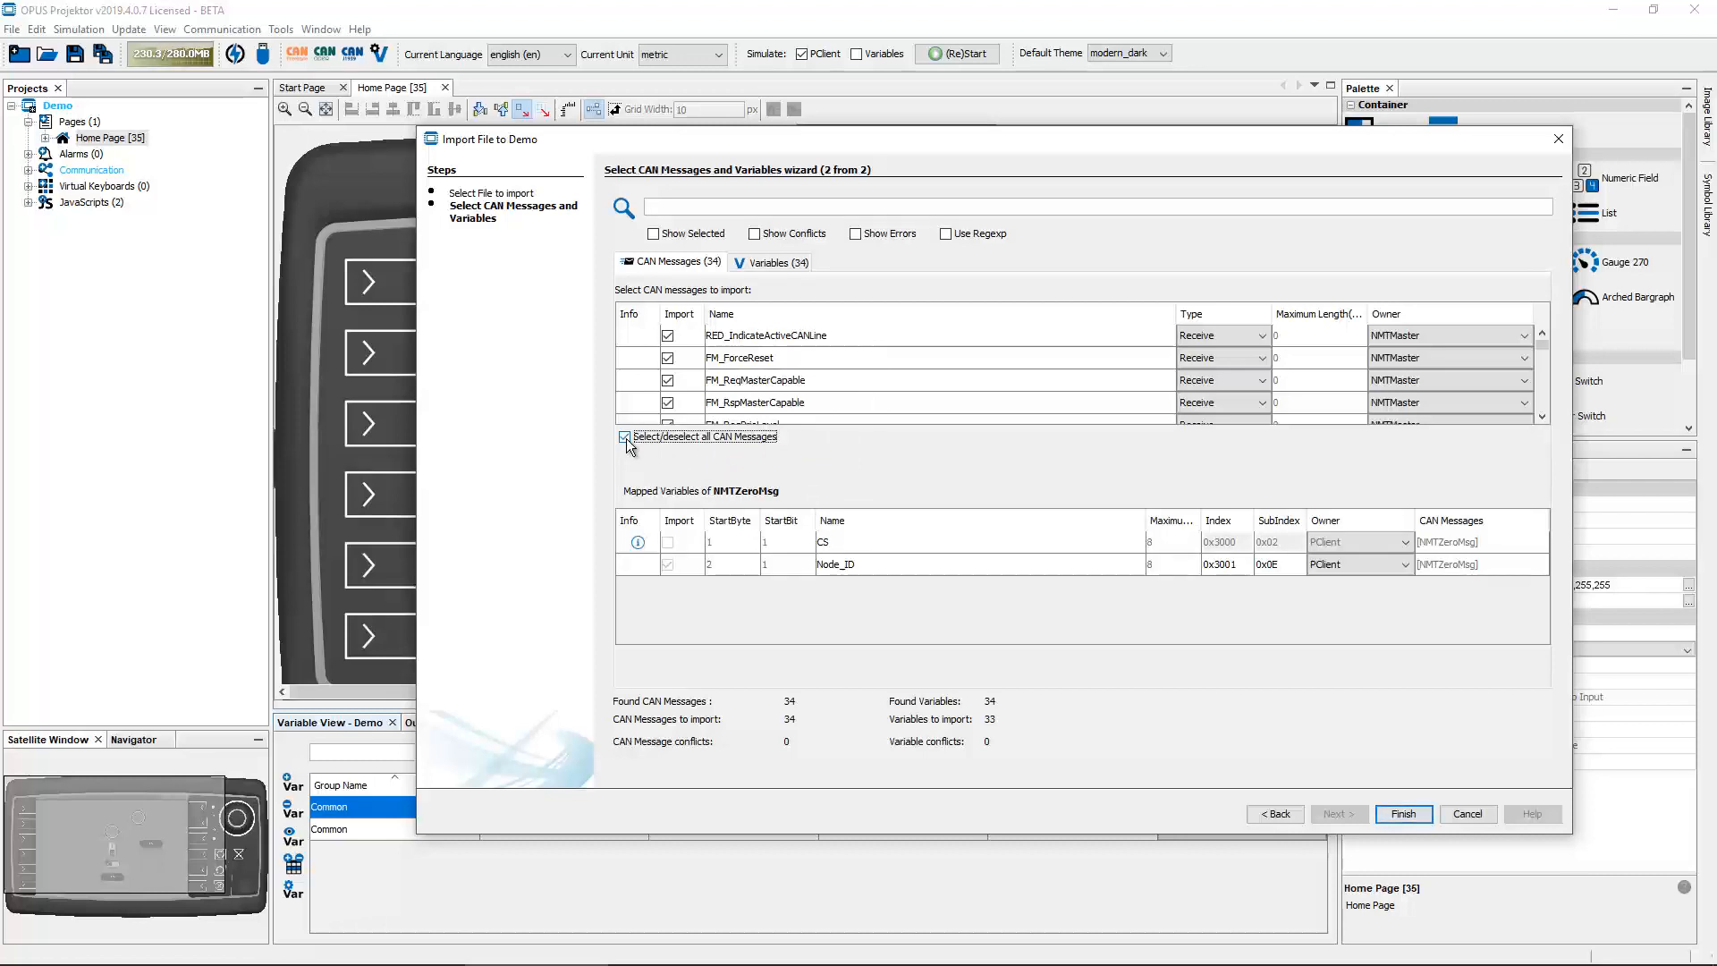
{"action": "left_click", "coordinate": [776, 262]}
{"action": "scroll", "coordinate": [755, 407], "scroll_direction": "down", "scroll_amount": 5}
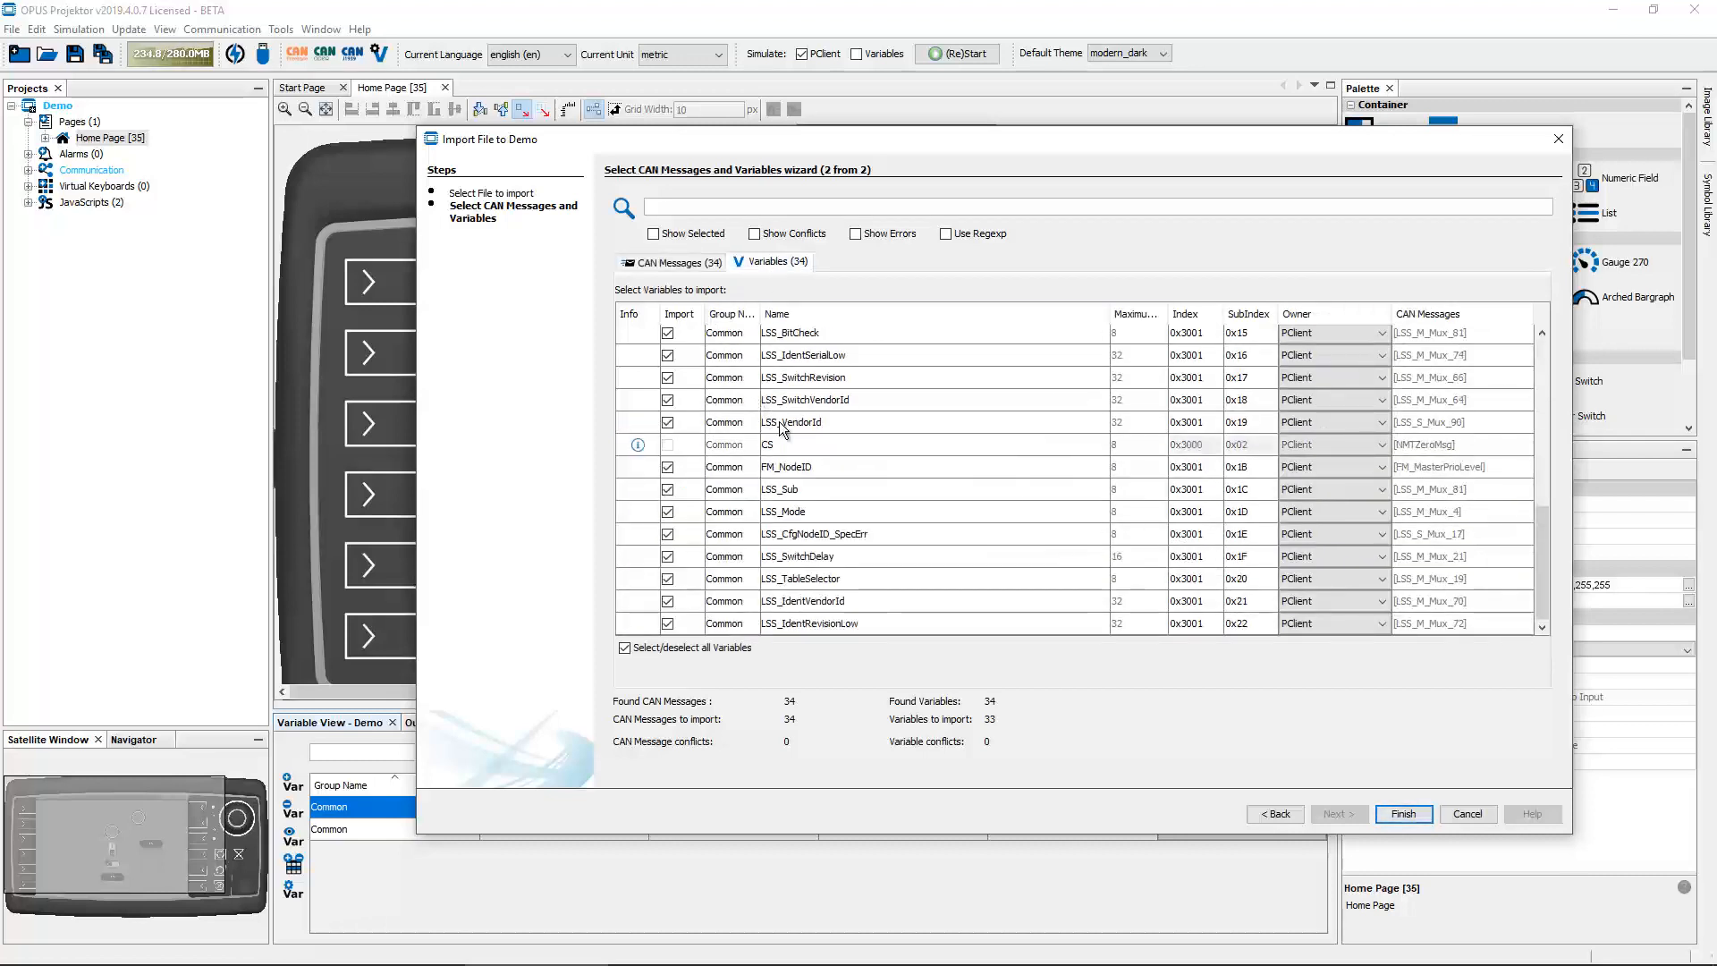
{"action": "mouse_move", "coordinate": [639, 454]}
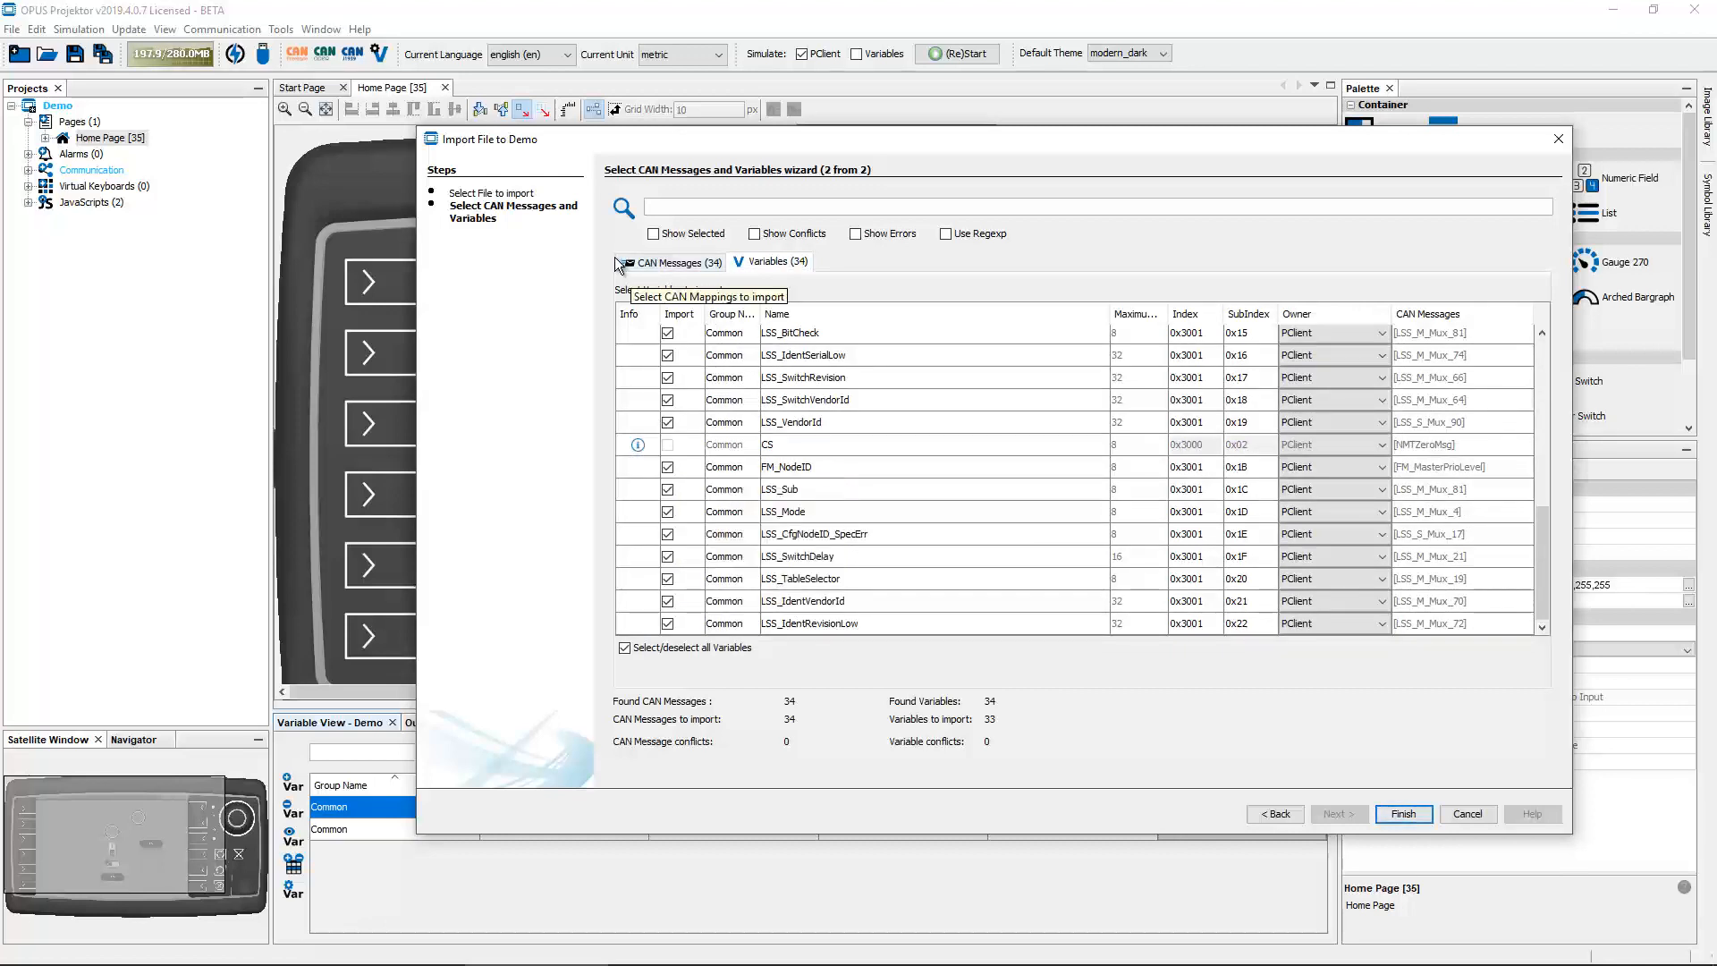
{"action": "left_click", "coordinate": [681, 265]}
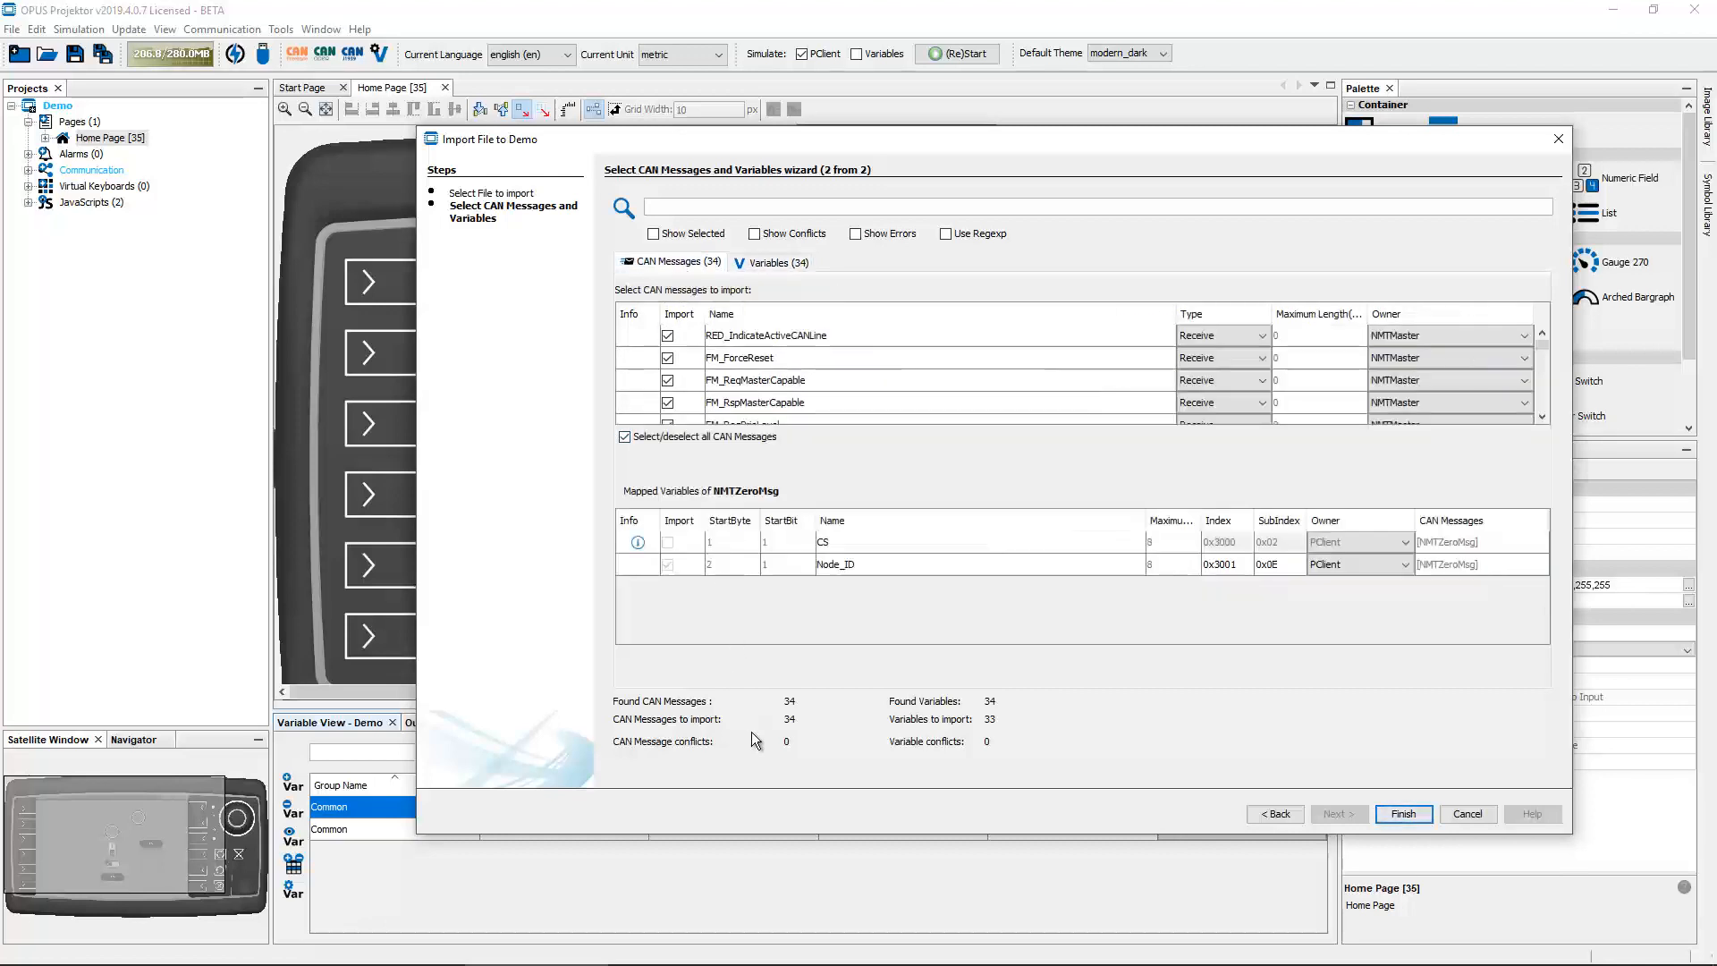
- Finish the import of the marked messages and variables and close the import summary
{"action": "left_click", "coordinate": [1416, 823]}
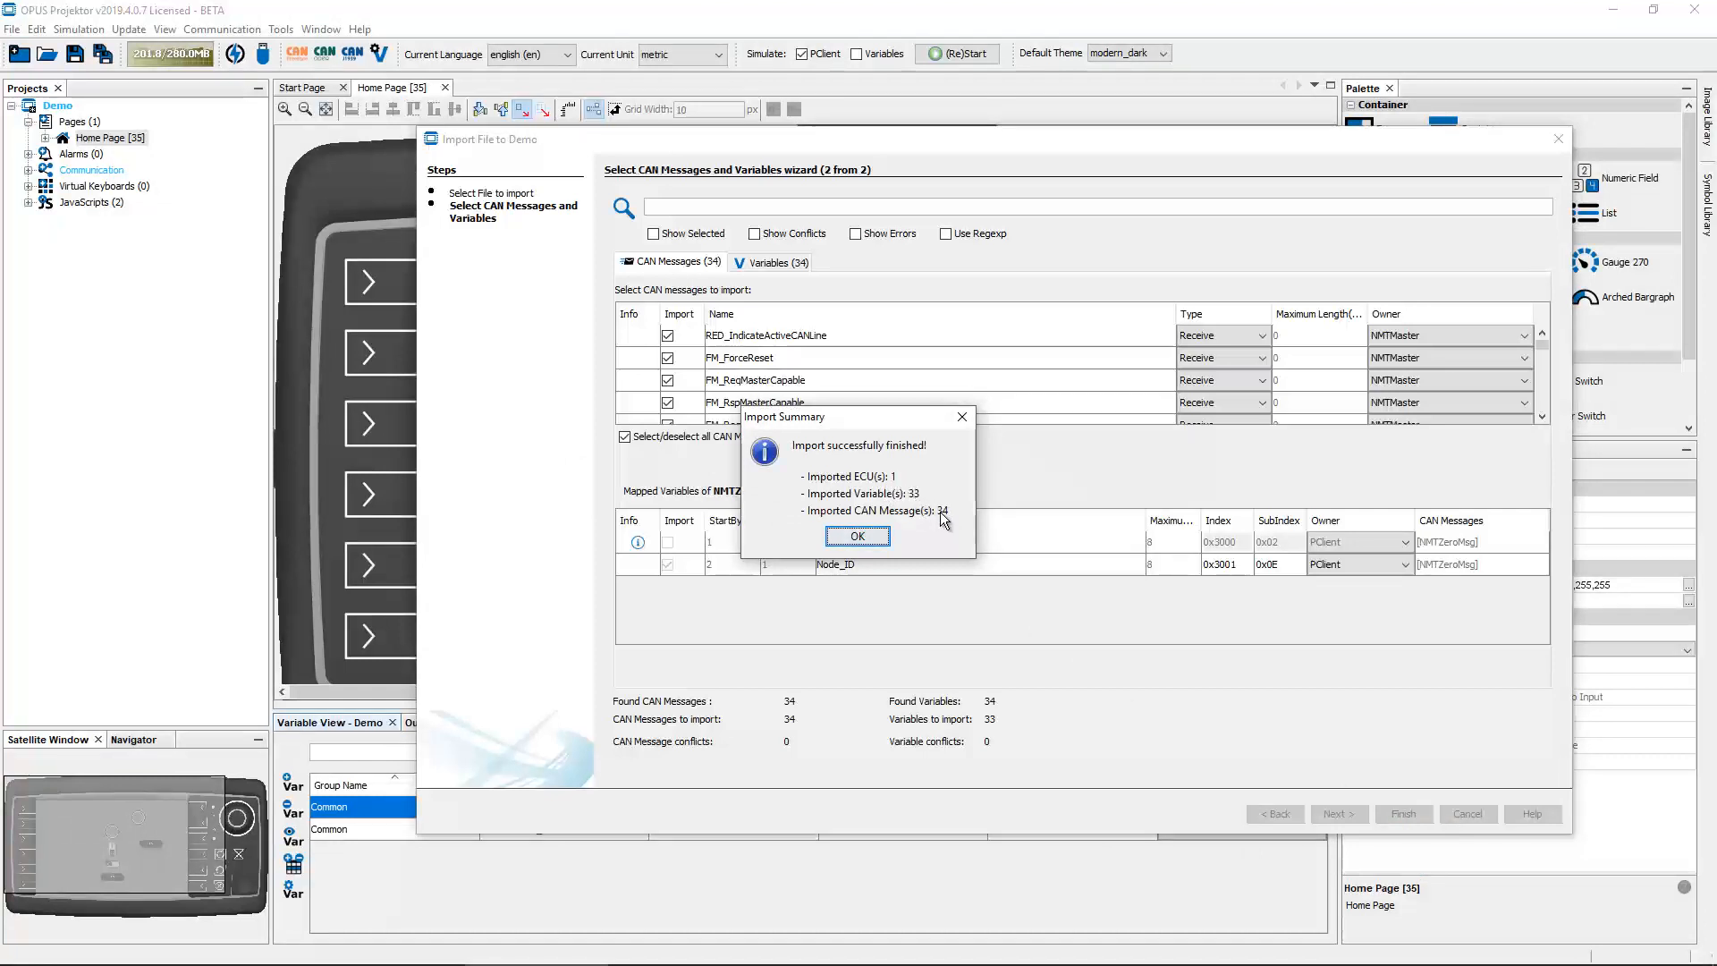
{"action": "left_click", "coordinate": [858, 537]}
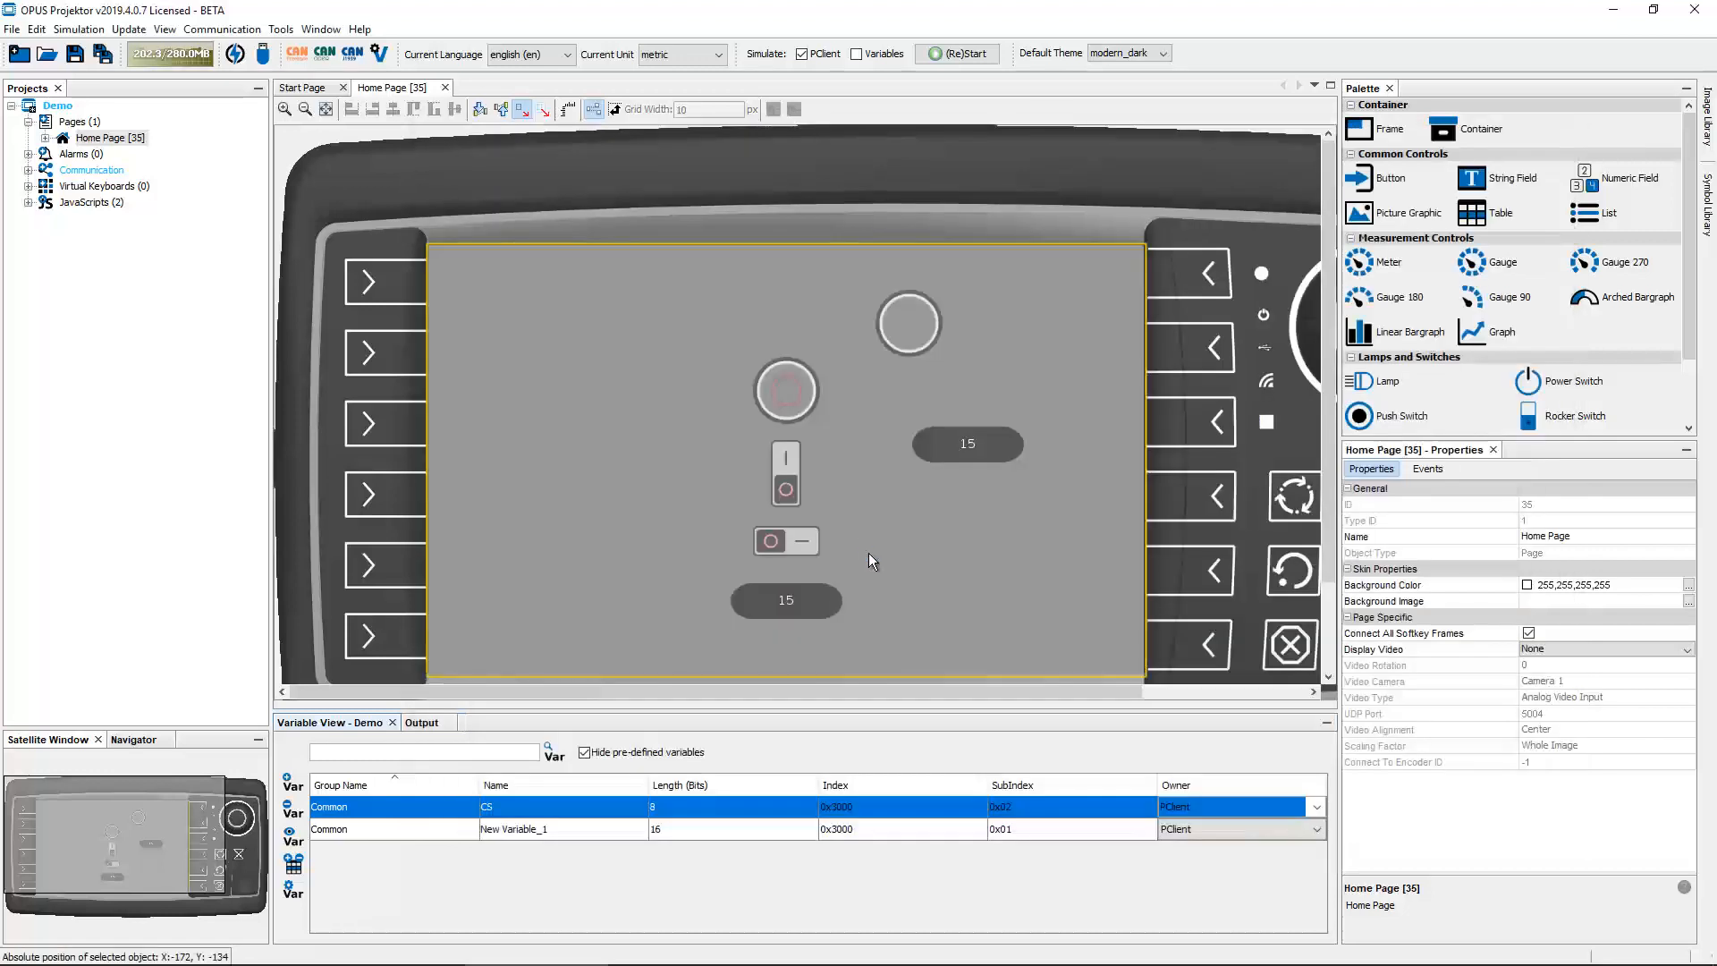
- Open the CANFreestyle mapping configuration, look through the mapping objects, and show the properties of FM_ReqMasterCapable
{"action": "left_click", "coordinate": [293, 56]}
{"action": "left_click", "coordinate": [723, 330]}
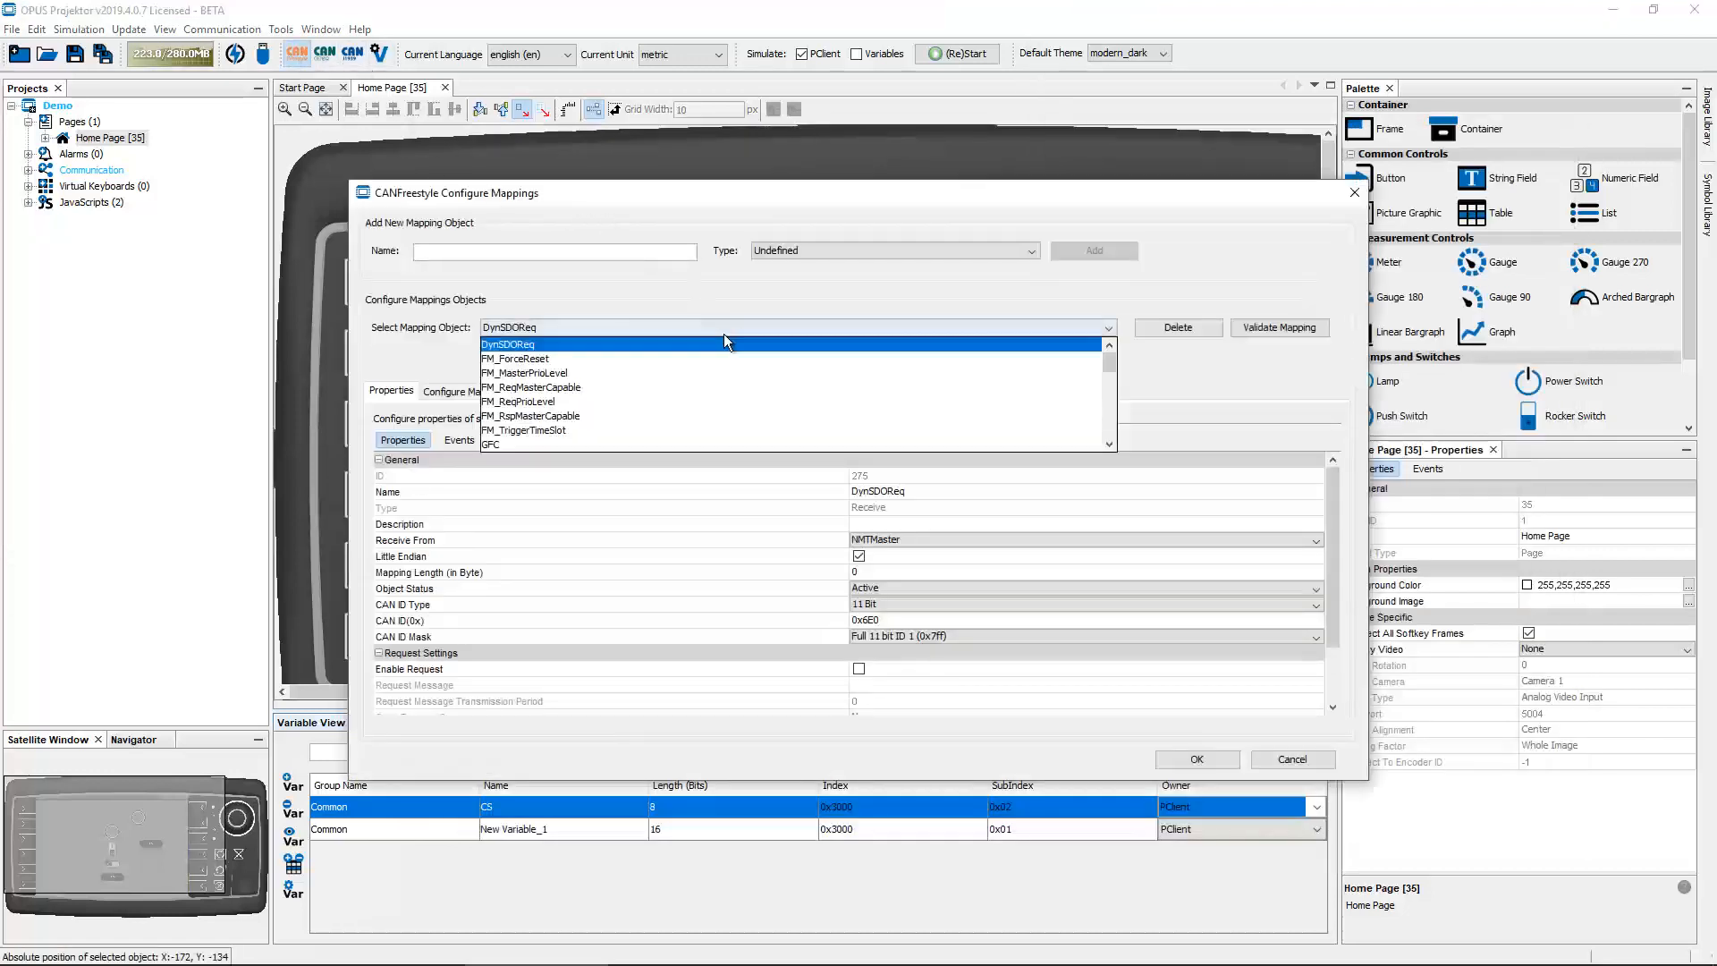
{"action": "scroll", "coordinate": [689, 383], "scroll_direction": "down", "scroll_amount": 10}
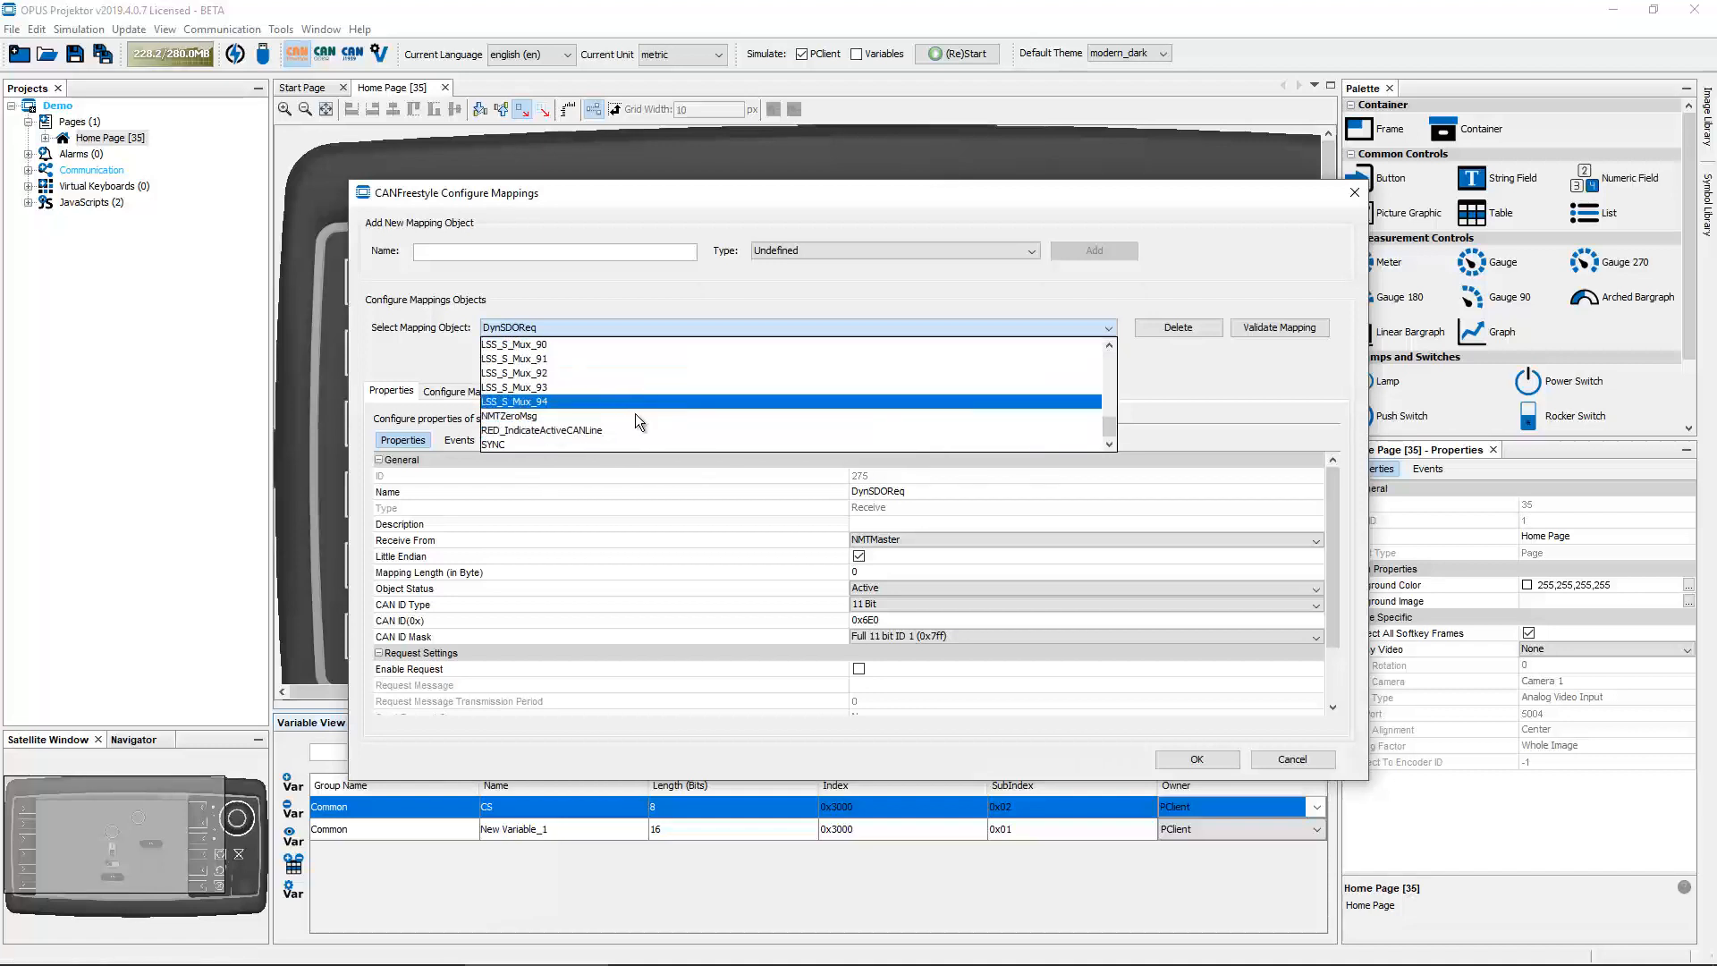
{"action": "scroll", "coordinate": [635, 404], "scroll_direction": "up", "scroll_amount": 5}
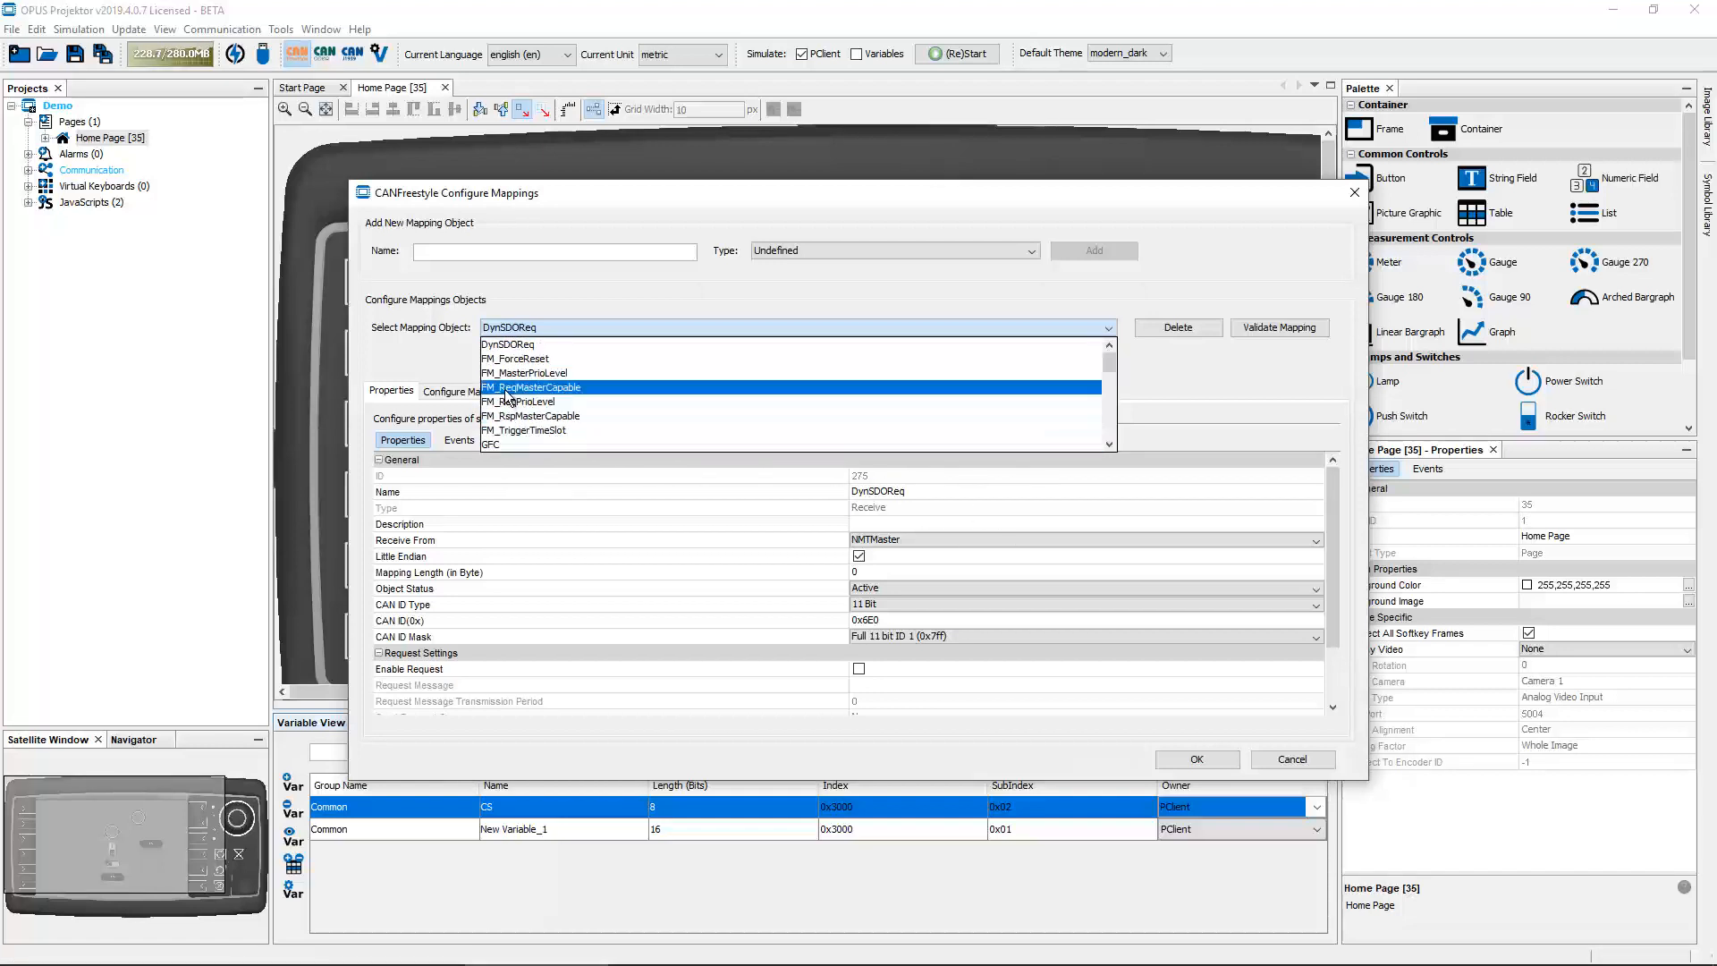
{"action": "left_click", "coordinate": [515, 399]}
- Inspect the constant and variable mappings of LSS_M_Mux_65 in its visual CAN mapping, then close the mapping configuration
{"action": "left_click", "coordinate": [577, 337]}
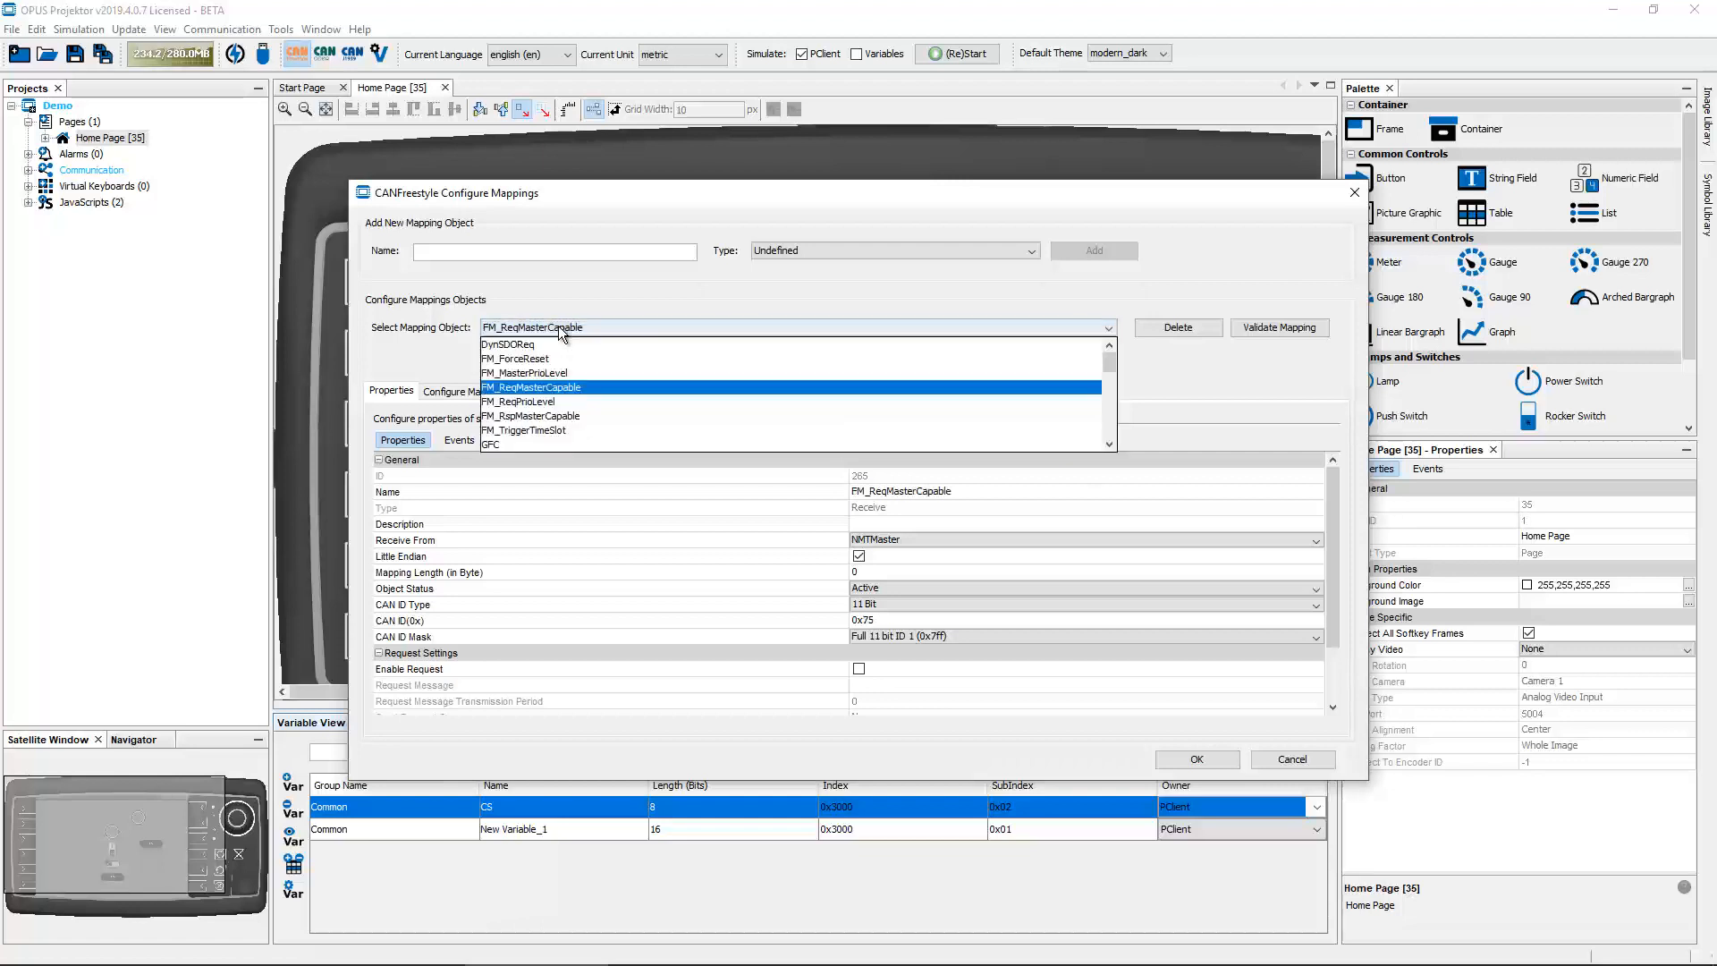
{"action": "scroll", "coordinate": [550, 388], "scroll_direction": "down", "scroll_amount": 5}
{"action": "left_click", "coordinate": [547, 401]}
{"action": "left_click", "coordinate": [550, 392]}
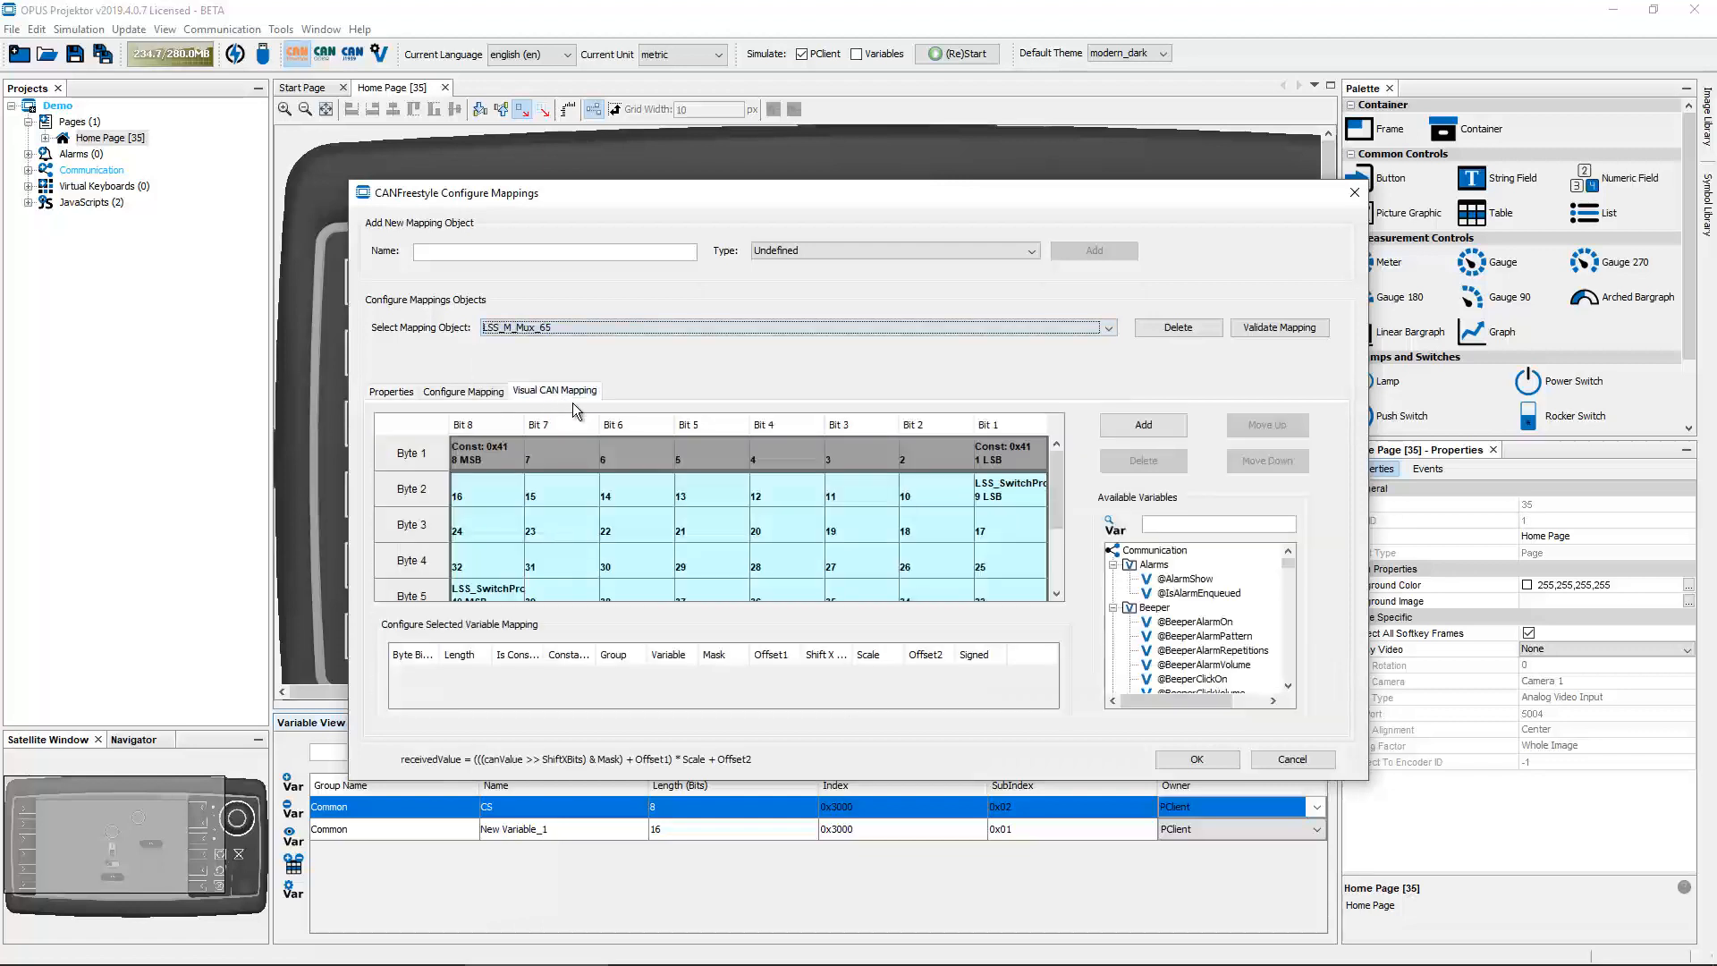
{"action": "left_click", "coordinate": [746, 457]}
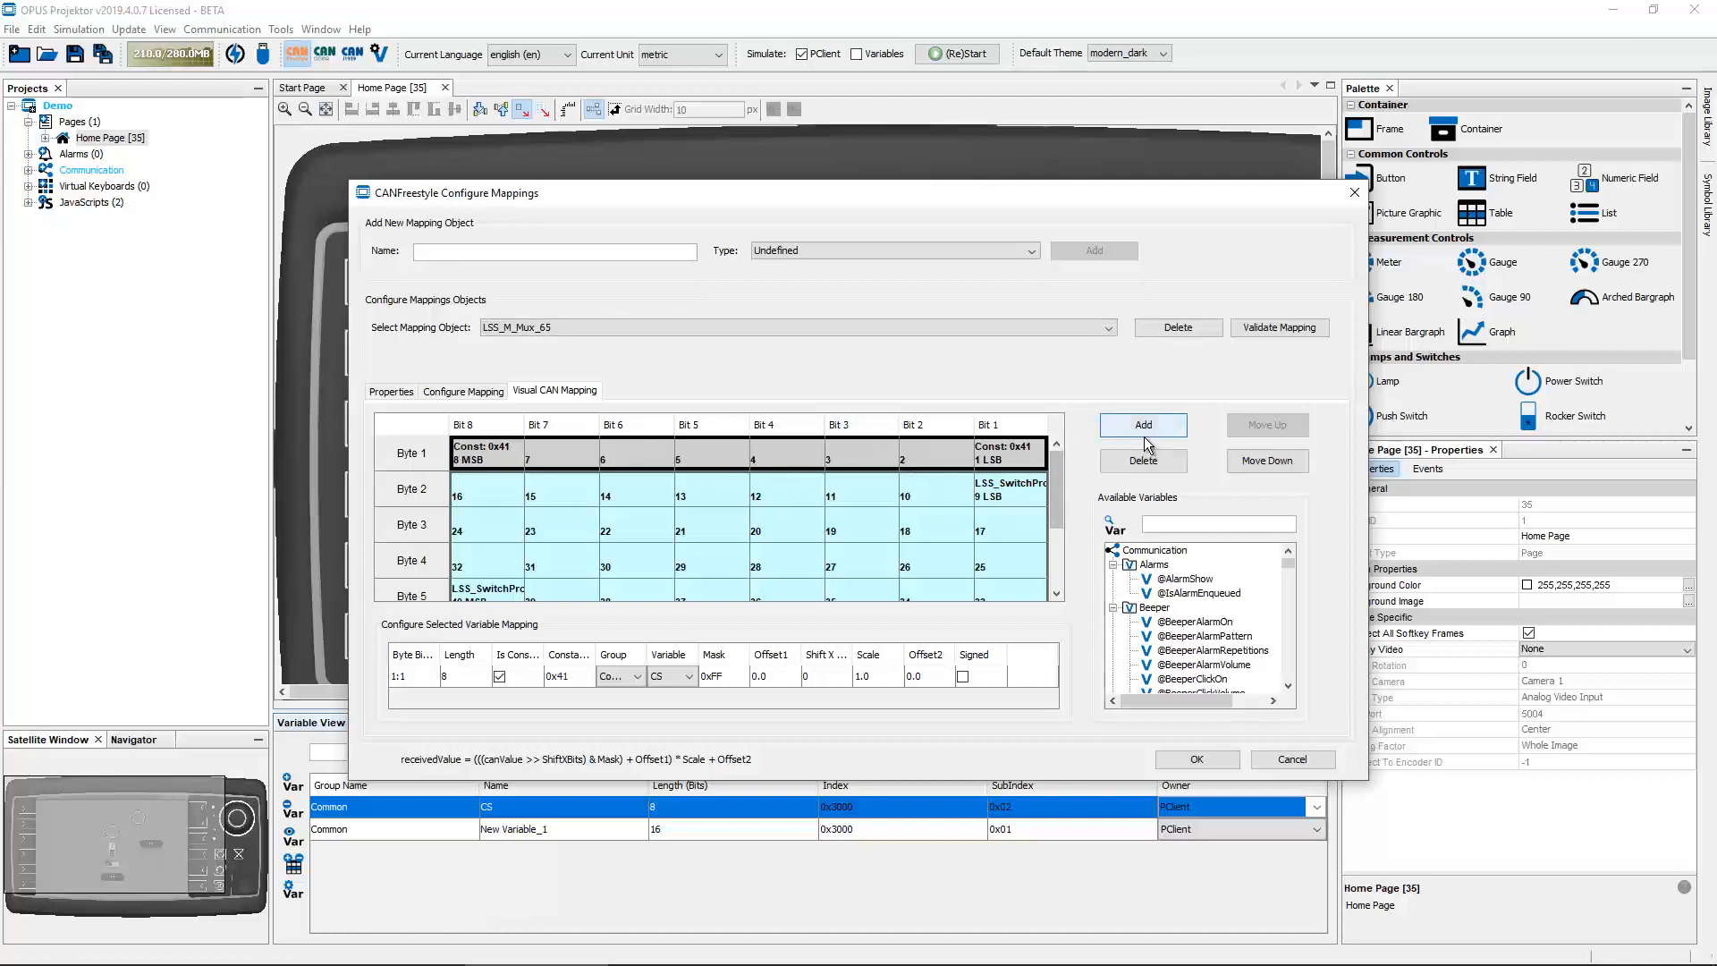
{"action": "left_click", "coordinate": [839, 541]}
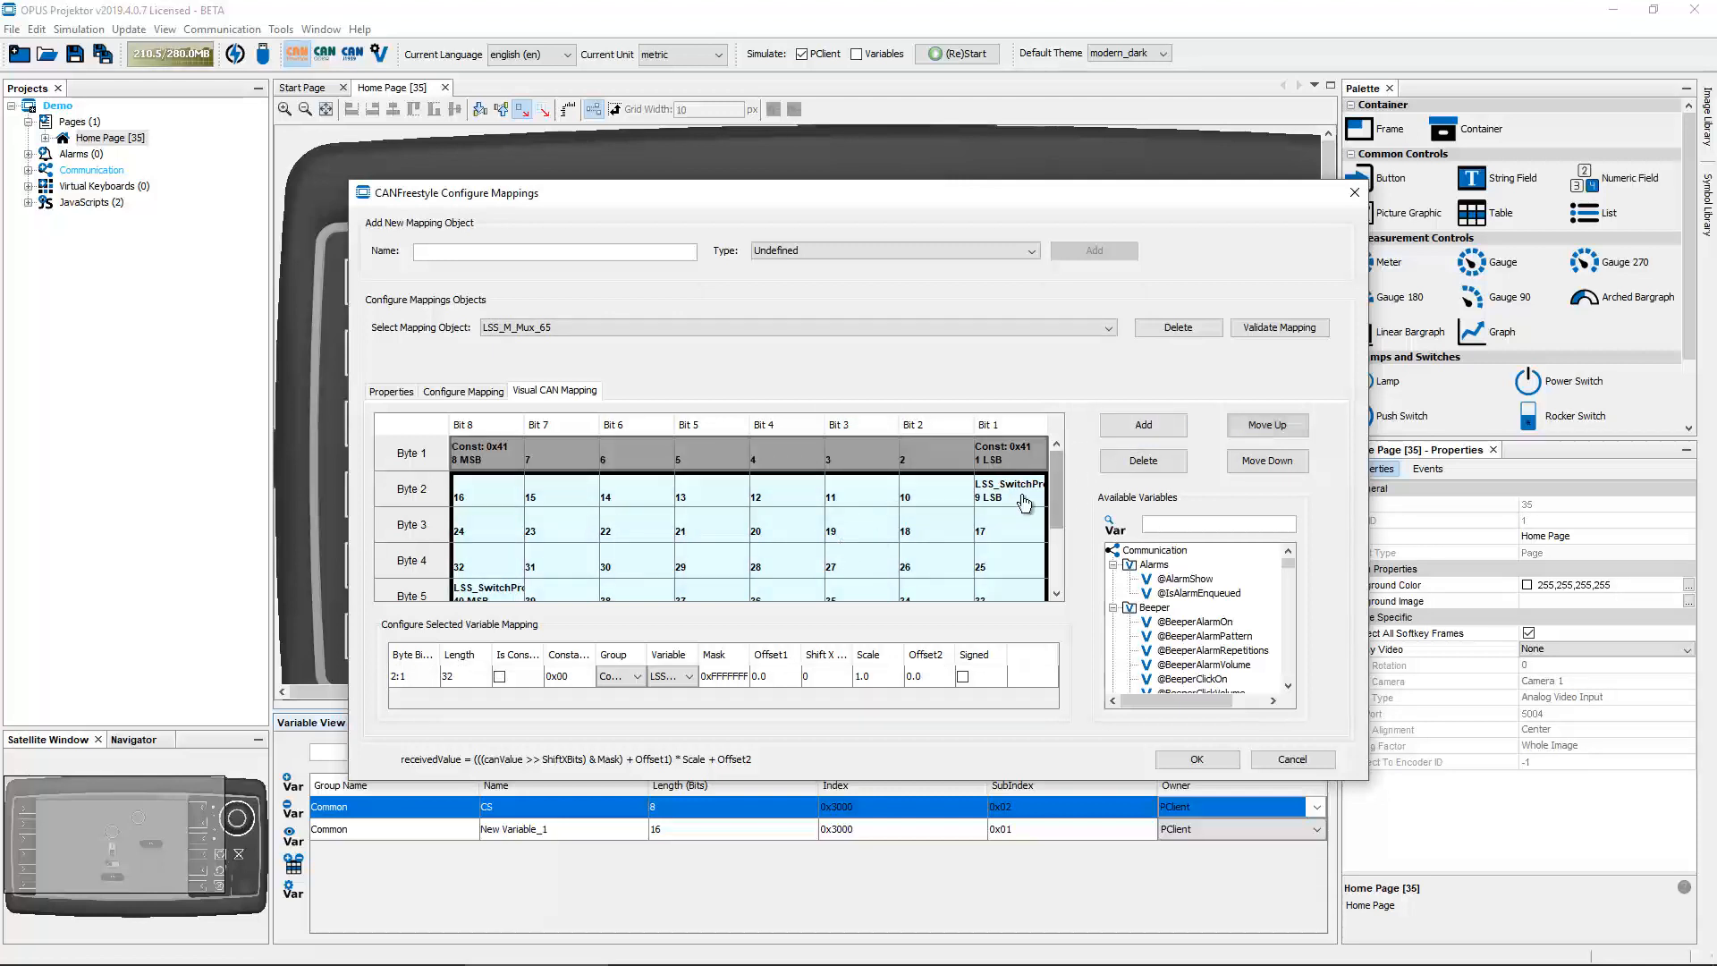
{"action": "left_click", "coordinate": [1218, 765]}
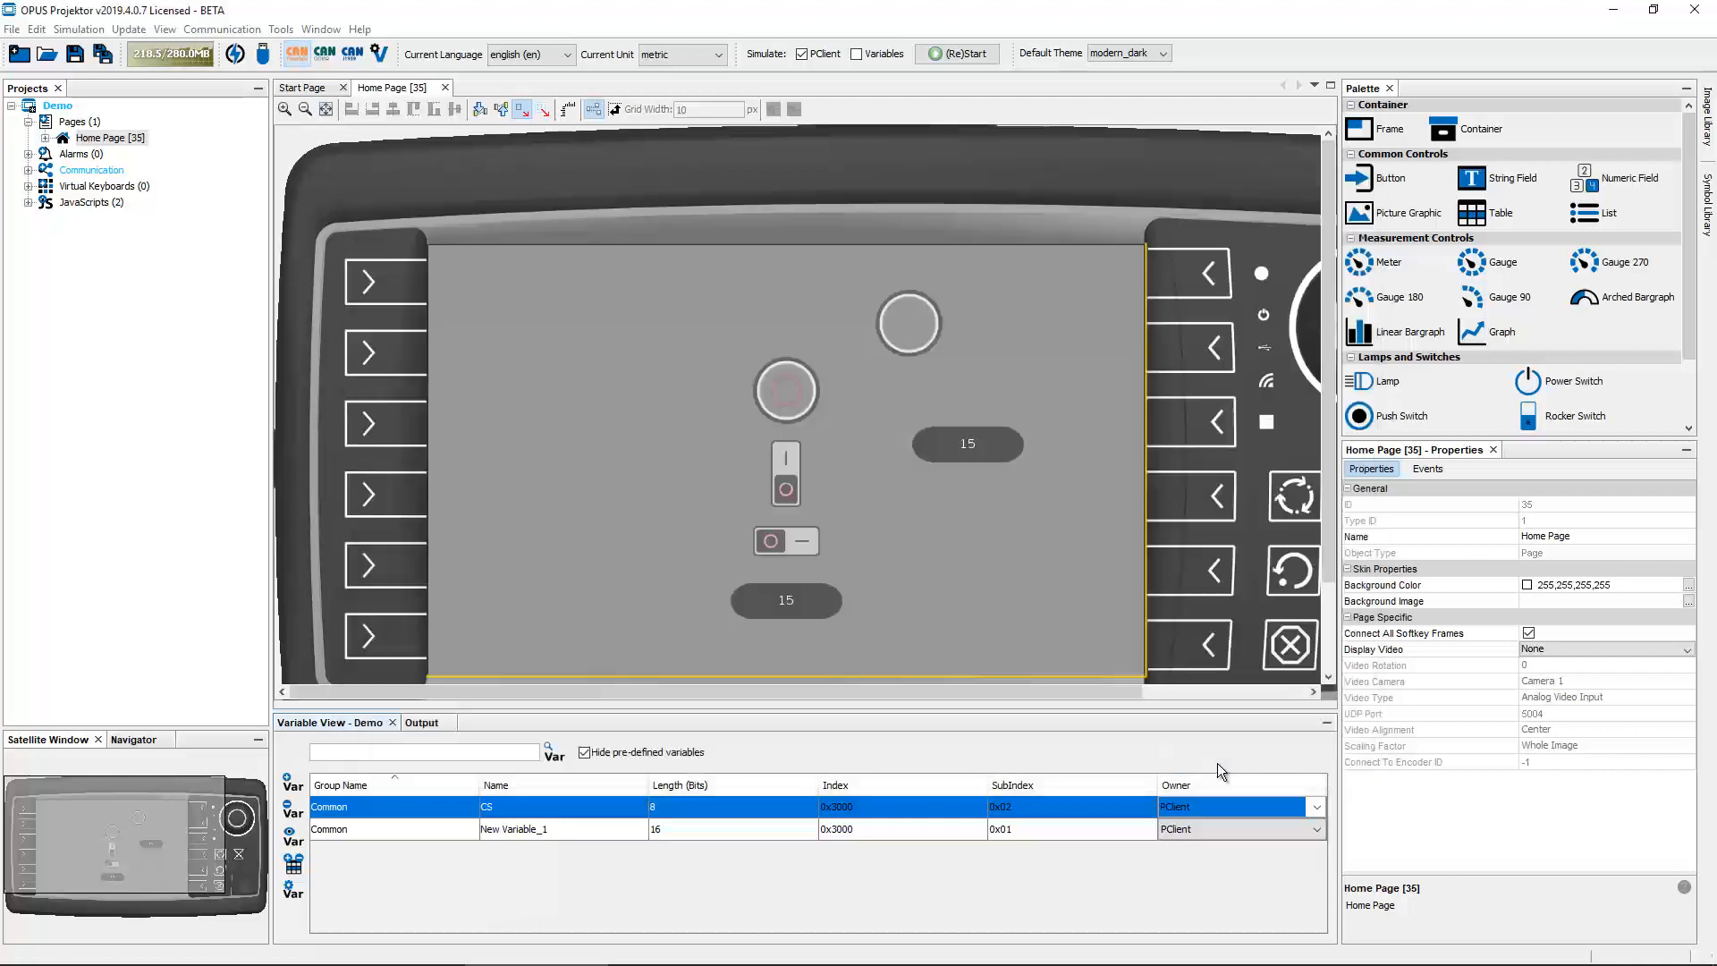
- Refresh the Demo project's variable list and look through the imported variables with pre-defined ones hidden
{"action": "left_click", "coordinate": [585, 752]}
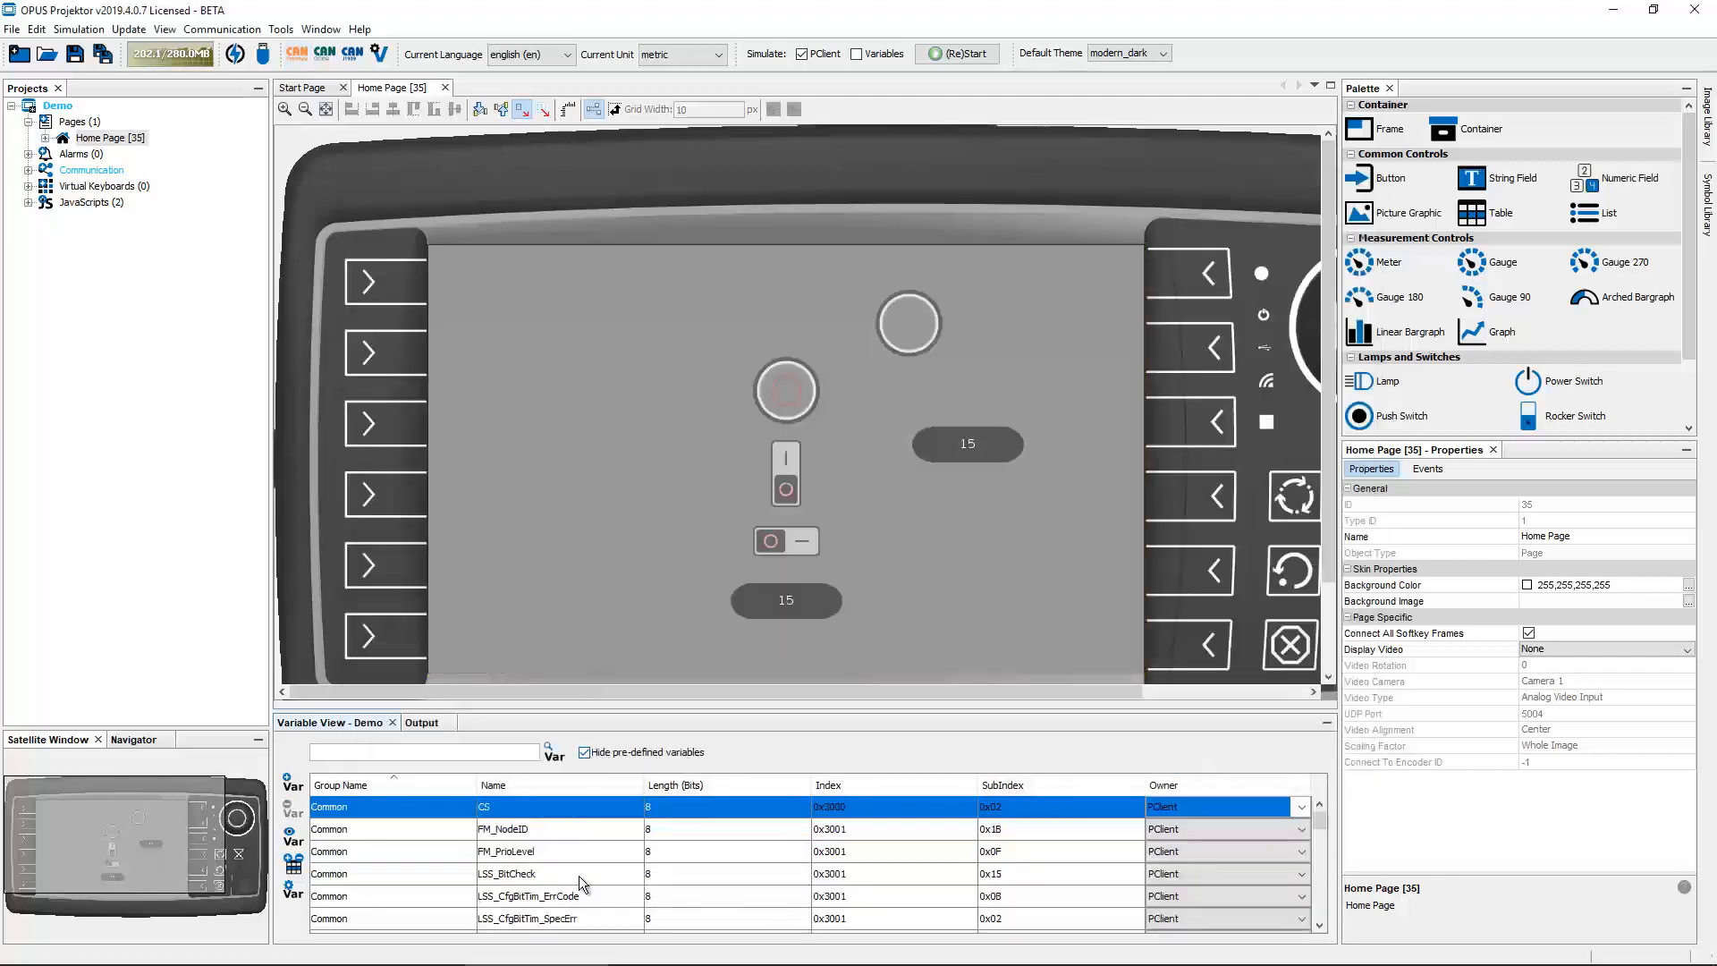
{"action": "scroll", "coordinate": [615, 846], "scroll_direction": "down", "scroll_amount": 4}
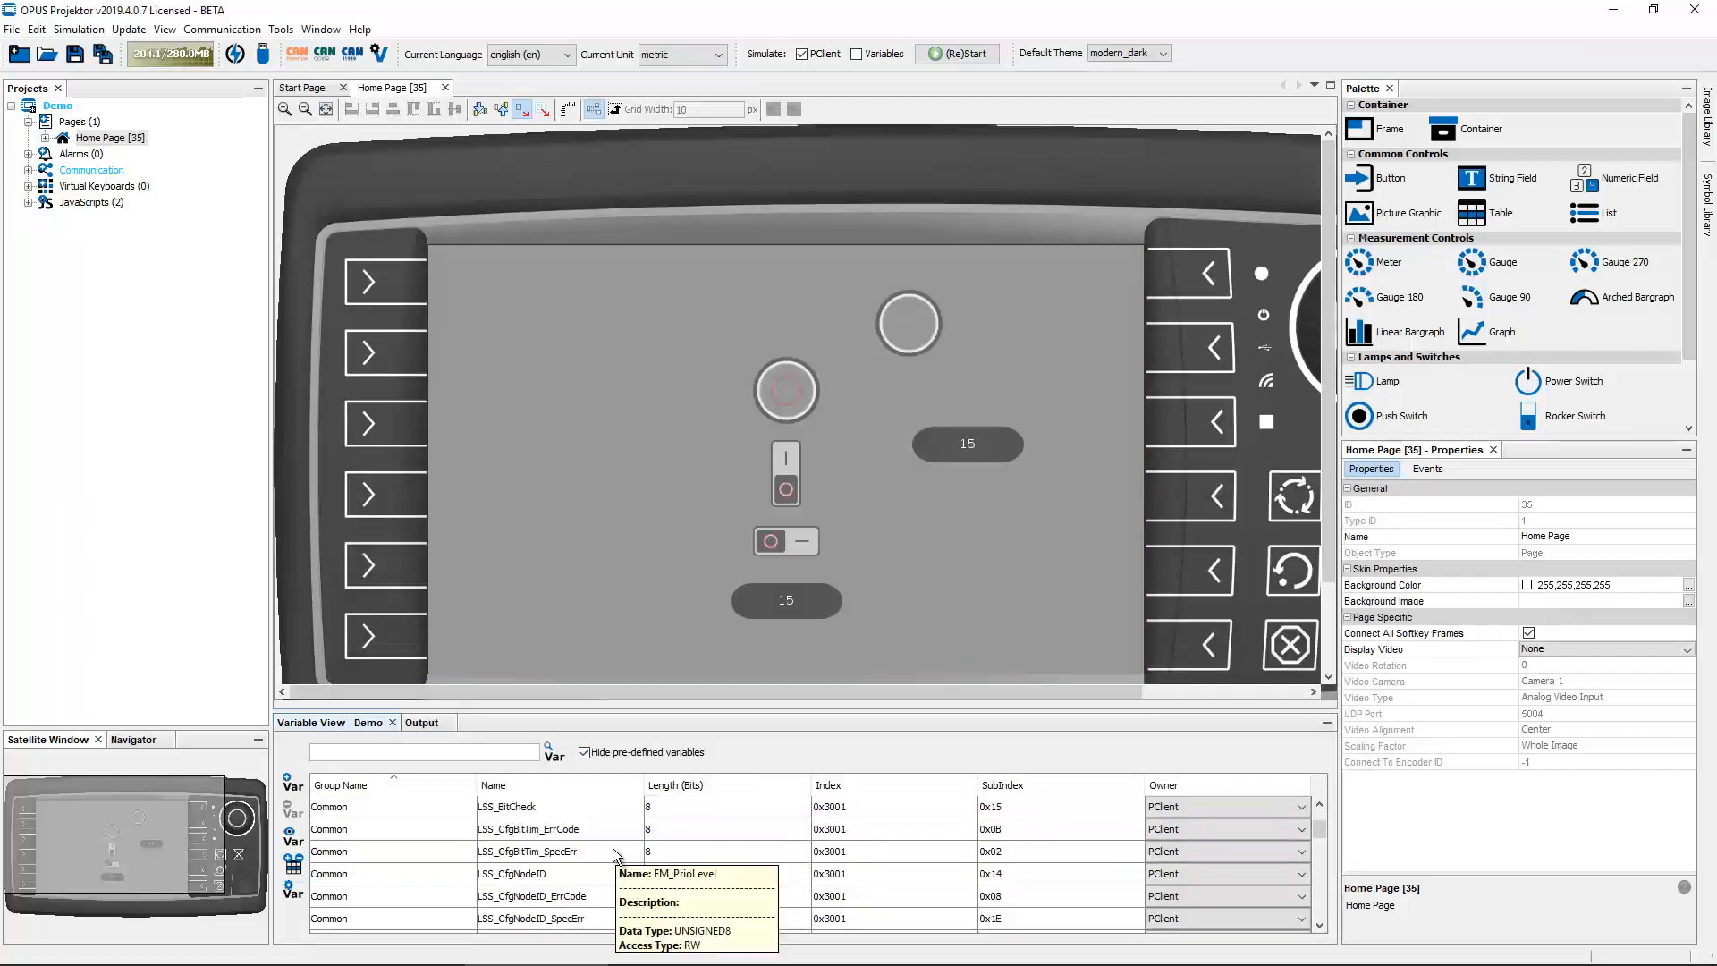
{"action": "scroll", "coordinate": [615, 856], "scroll_direction": "down", "scroll_amount": 4}
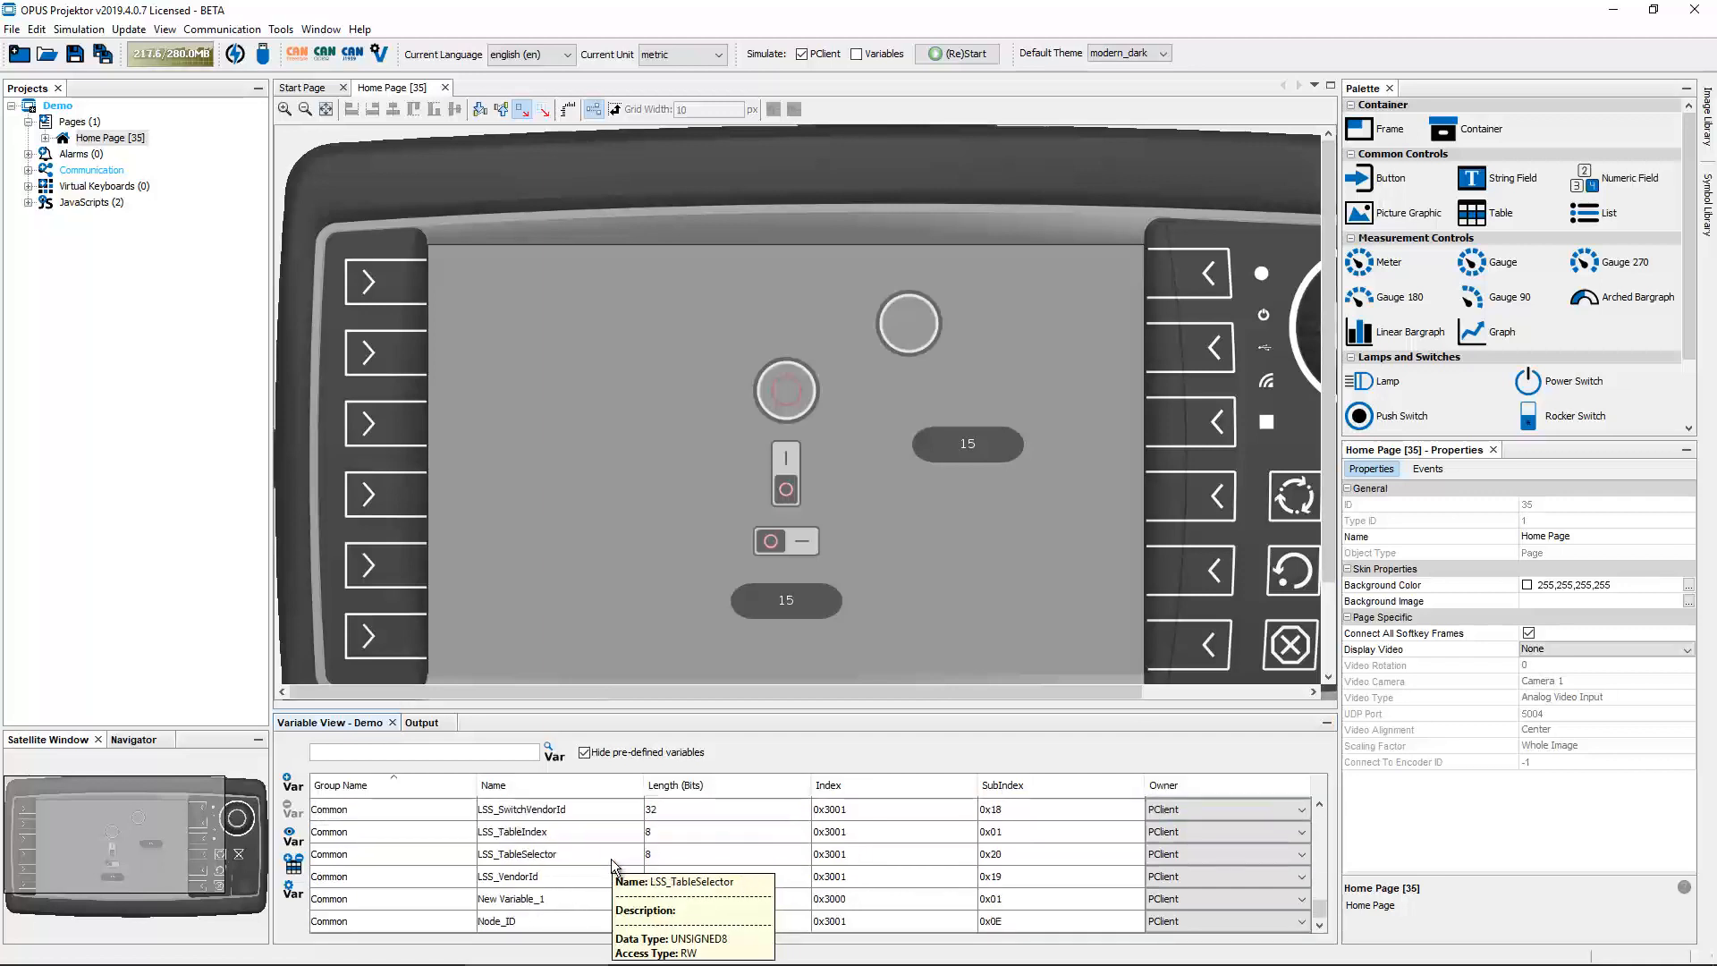
{"action": "scroll", "coordinate": [619, 883], "scroll_direction": "up", "scroll_amount": 8}
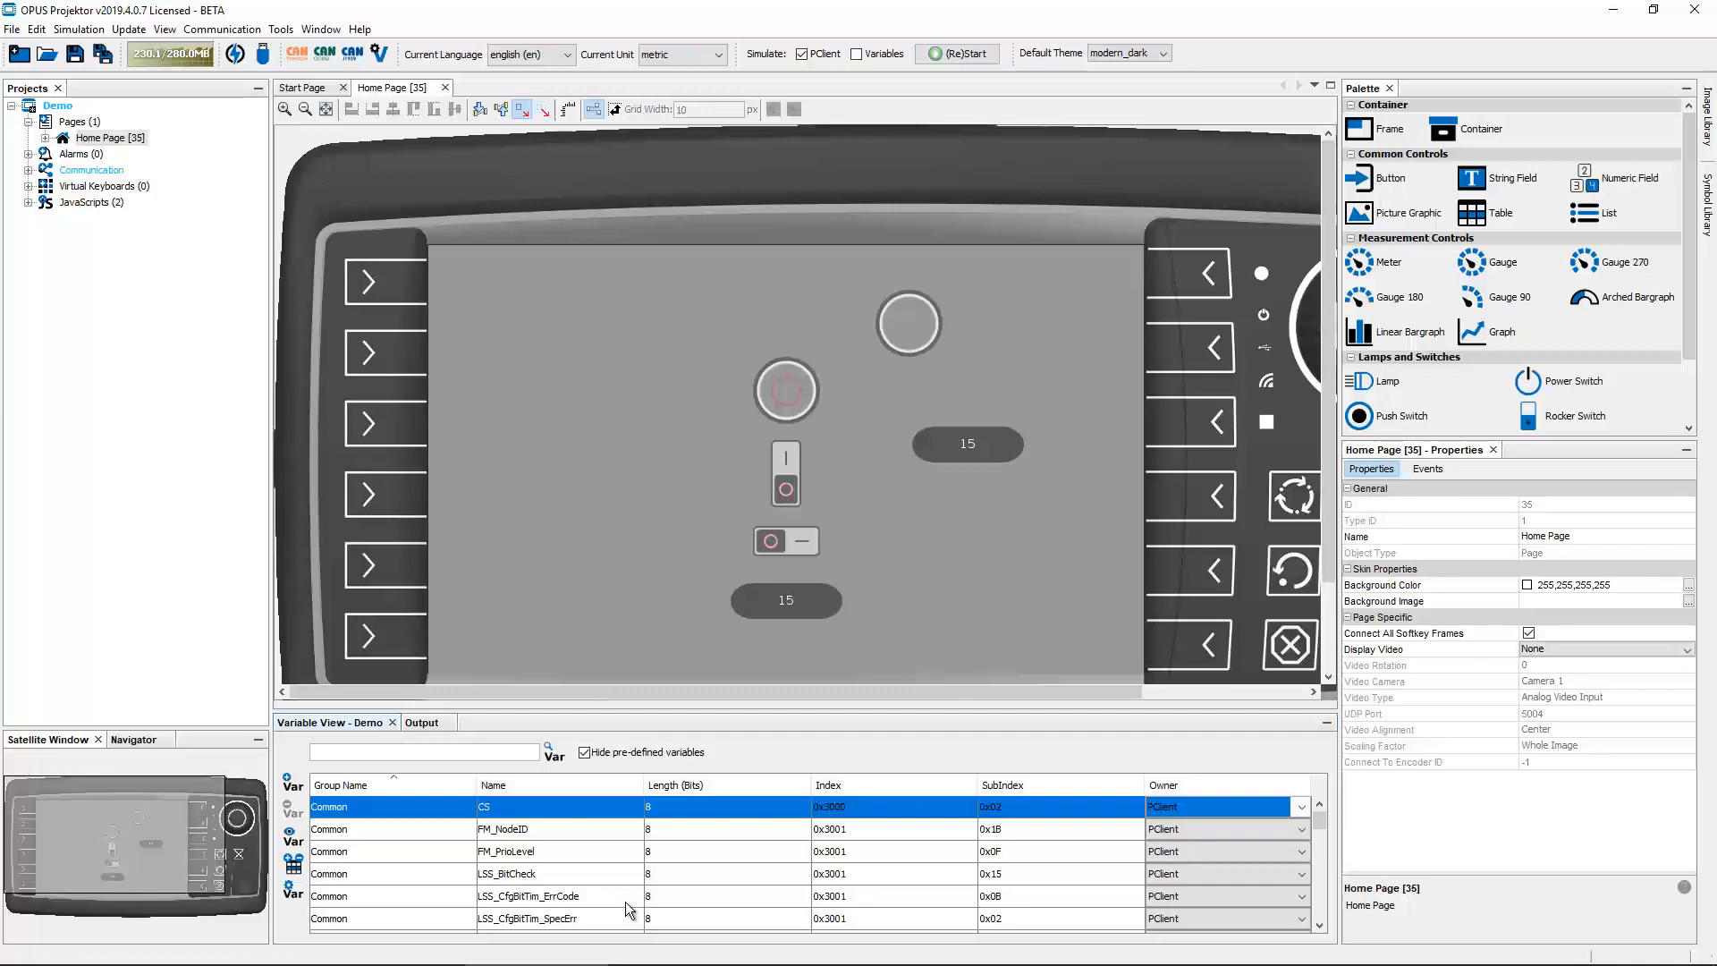
{"action": "left_click", "coordinate": [538, 486]}
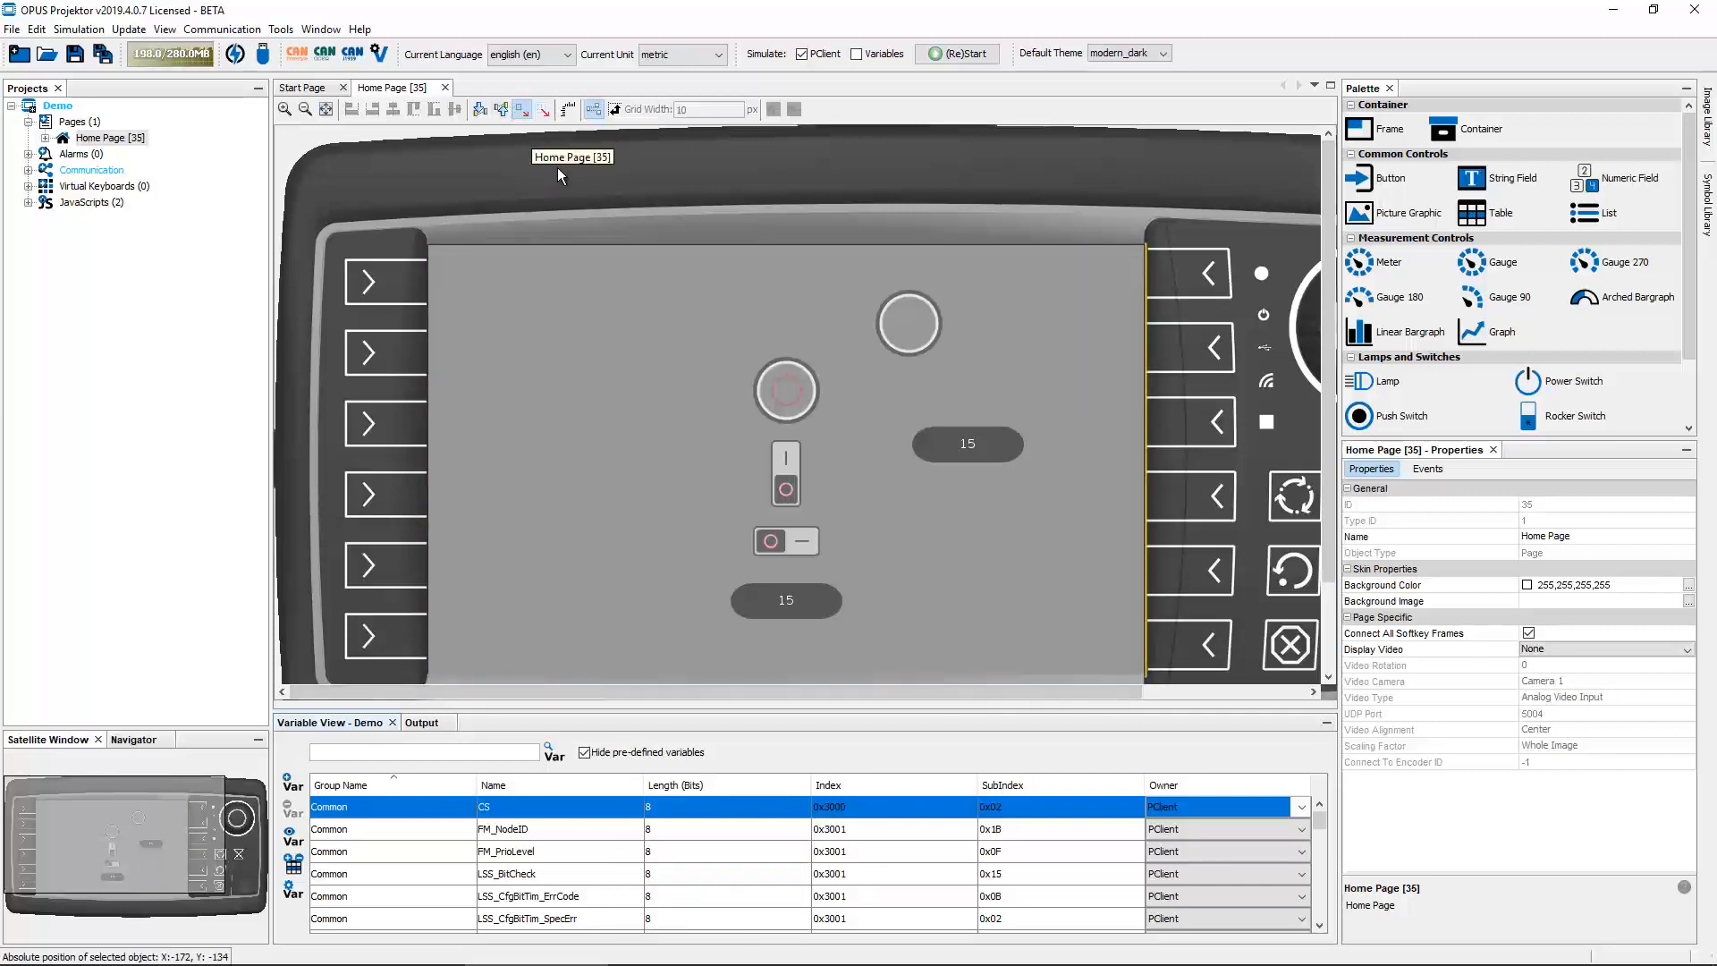